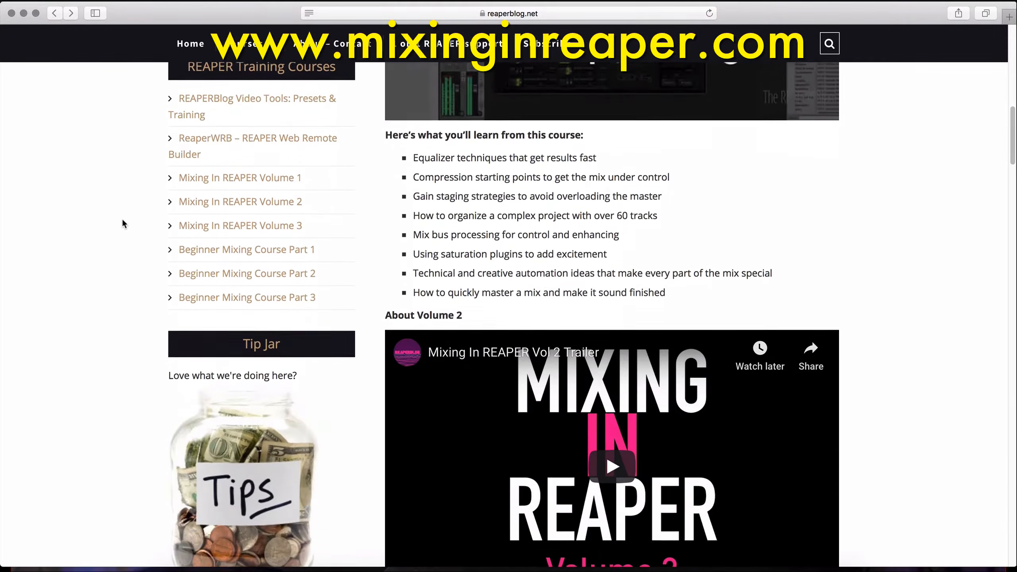
Step: Read through the Mixing In REAPER course page, from the Volume 1 topics to the Volume 2 and Volume 3 descriptions
scroll(123, 223, "down", 4)
scroll(122, 223, "down", 8)
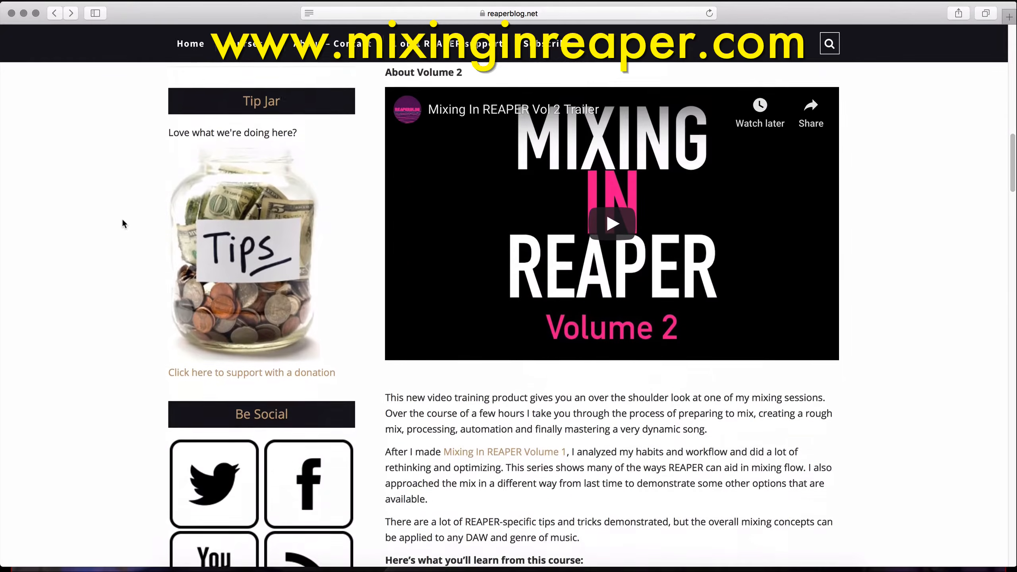
scroll(123, 223, "down", 11)
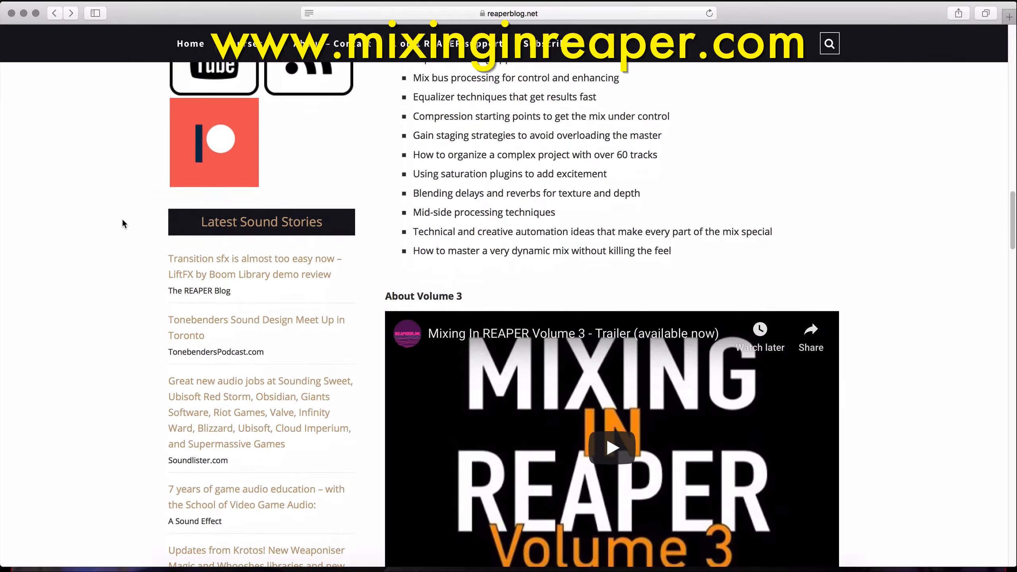
scroll(123, 224, "down", 8)
scroll(123, 224, "down", 5)
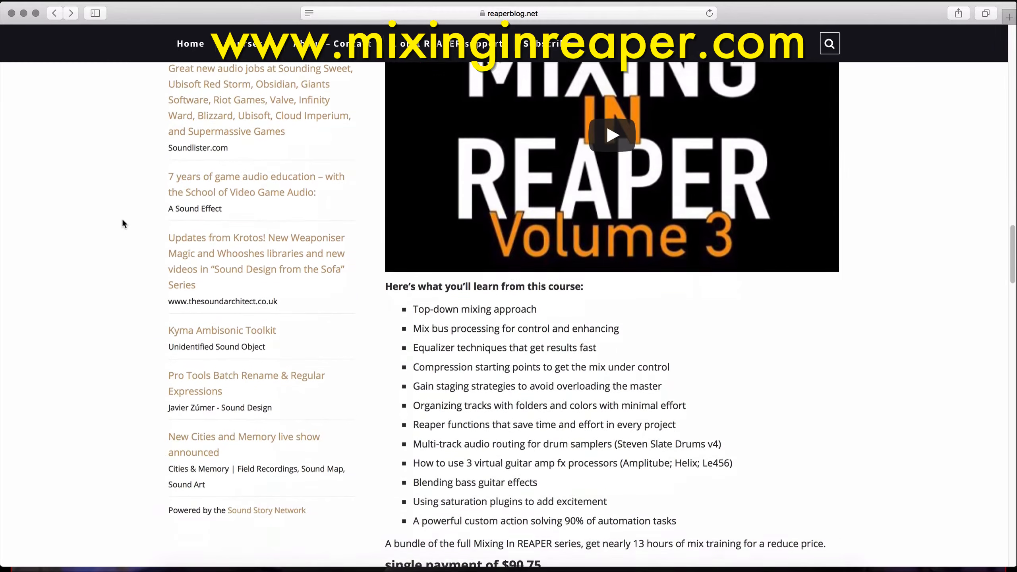
scroll(122, 224, "down", 7)
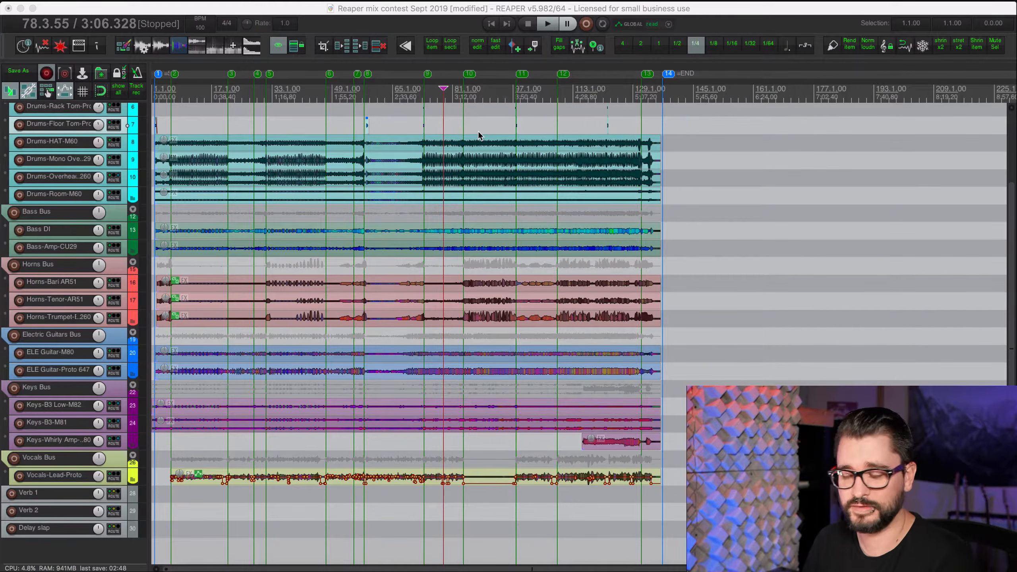
Step: Switch to the REAPER mix project, play back the full mix from bar 78 and stop it
key("space")
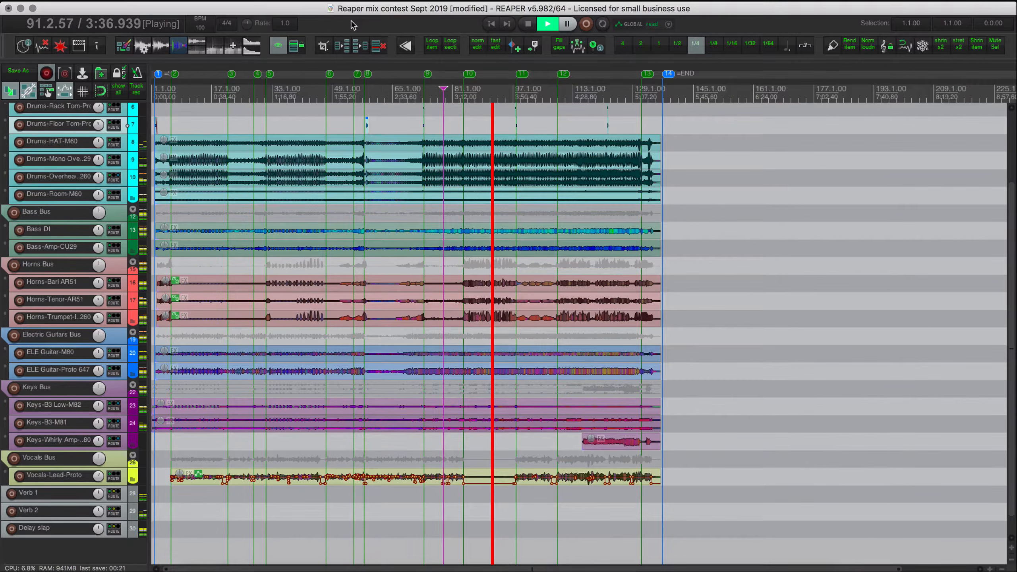
key("space")
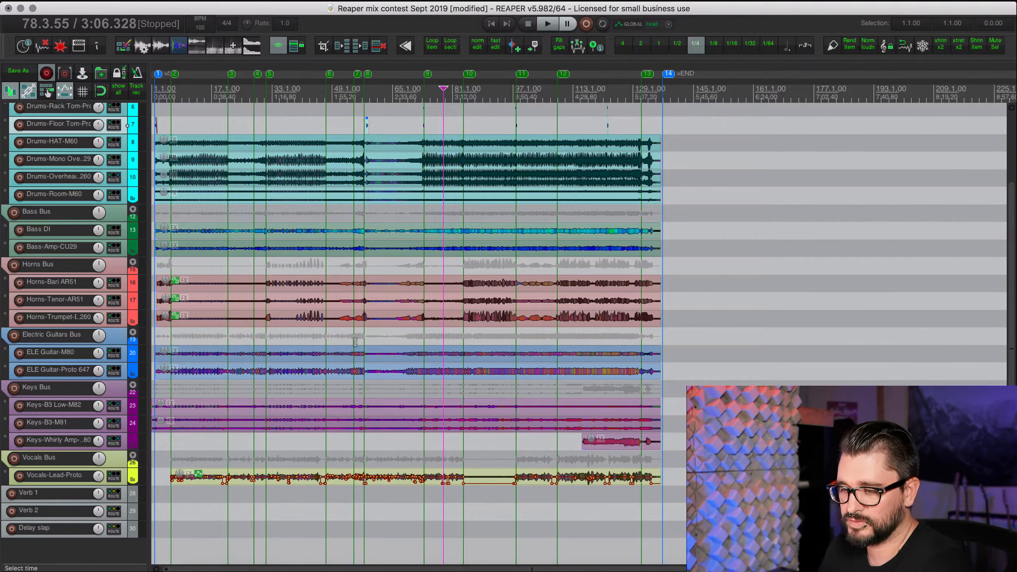
Step: Solo the Drums Bus, audition the drums from about bar 63, and clear the solo after stopping playback
scroll(355, 342, "up", 5)
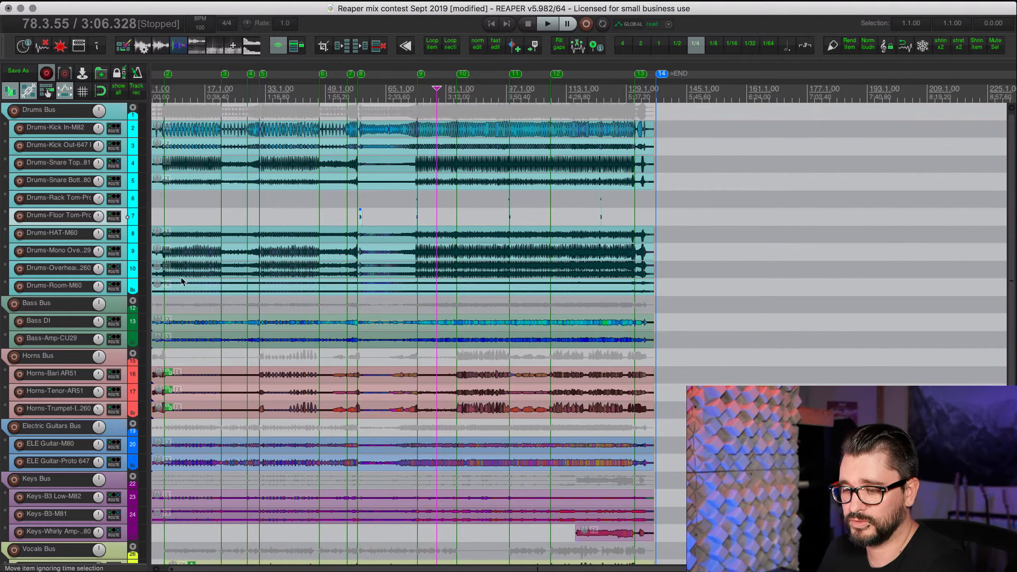
left_click(119, 115)
key("F6")
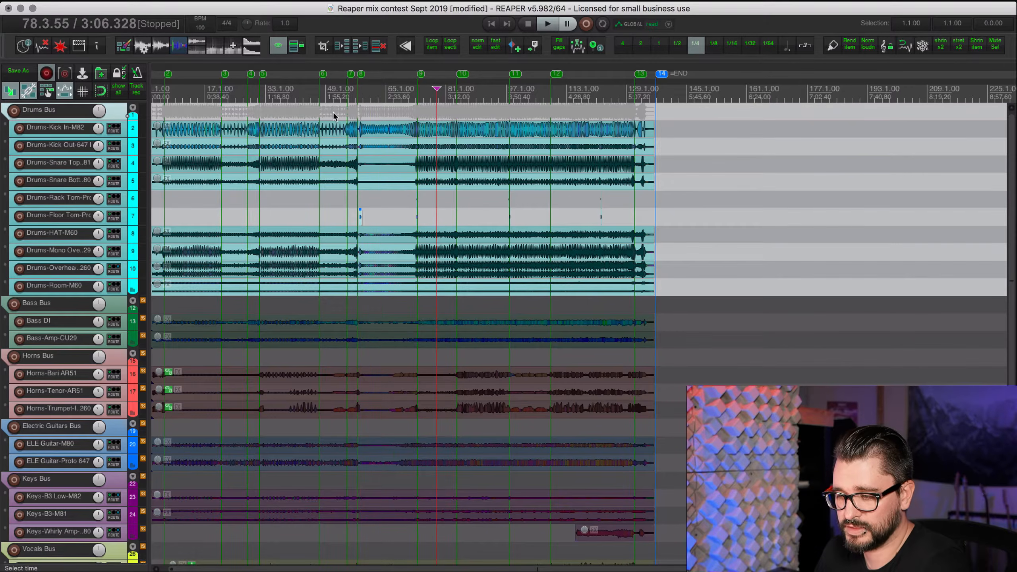
left_click(383, 98)
scroll(411, 211, "down", 1)
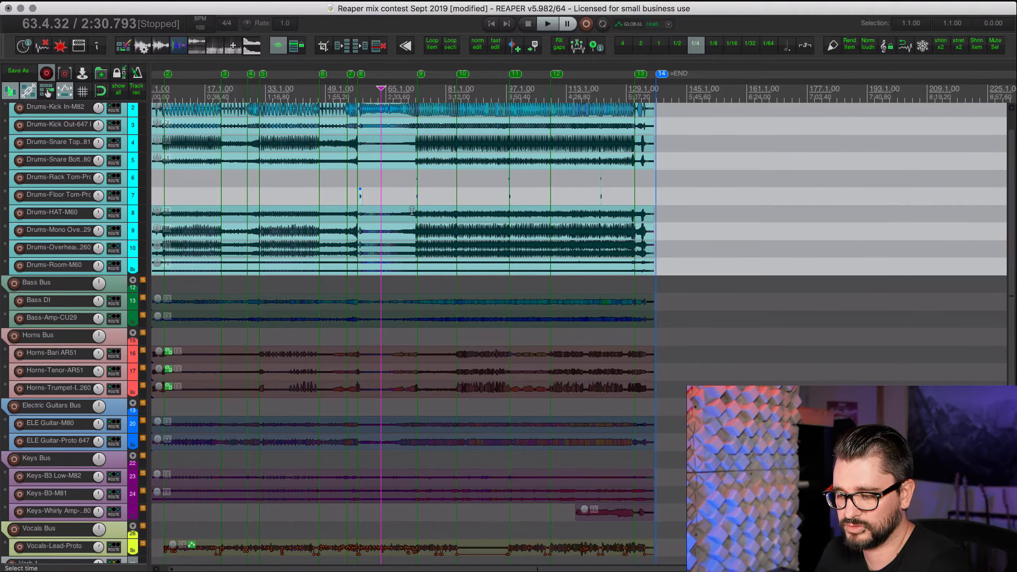
key("space")
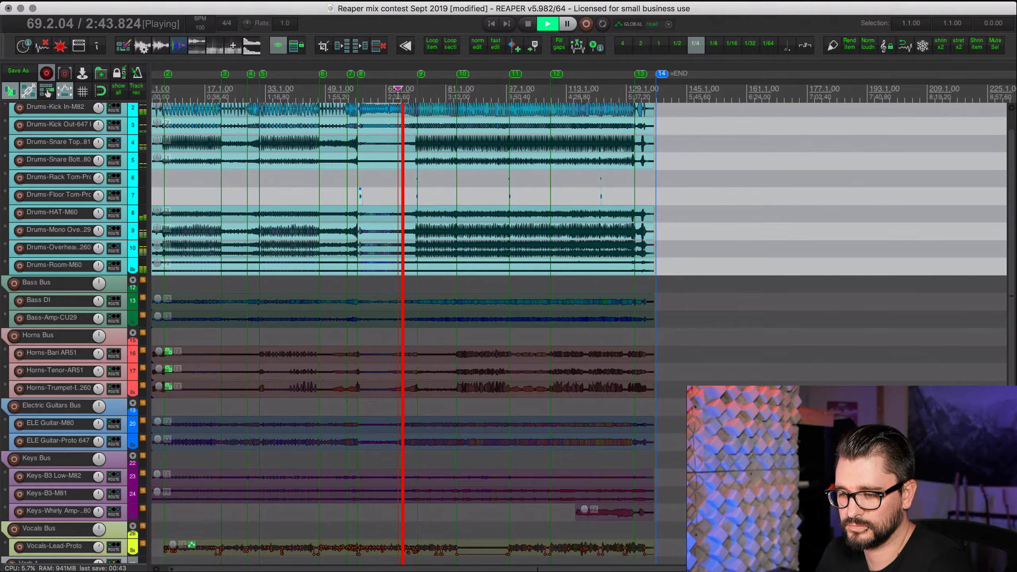
key("space")
key("ctrl+a")
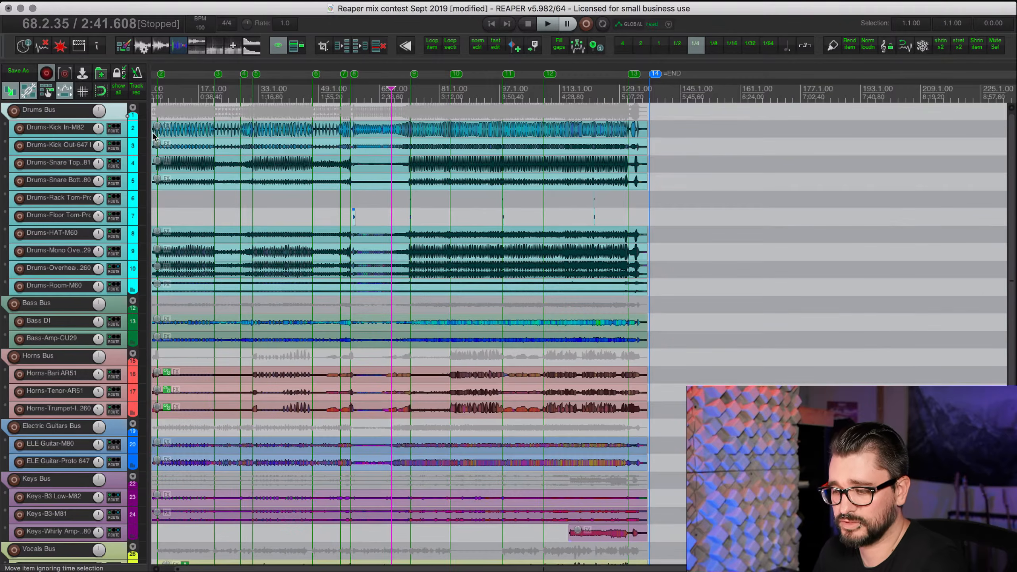
Step: Solo the Vocals-Lead-Proto track and delete the two envelope points that mute the vocal between markers 10 and 11
scroll(320, 387, "down", 5)
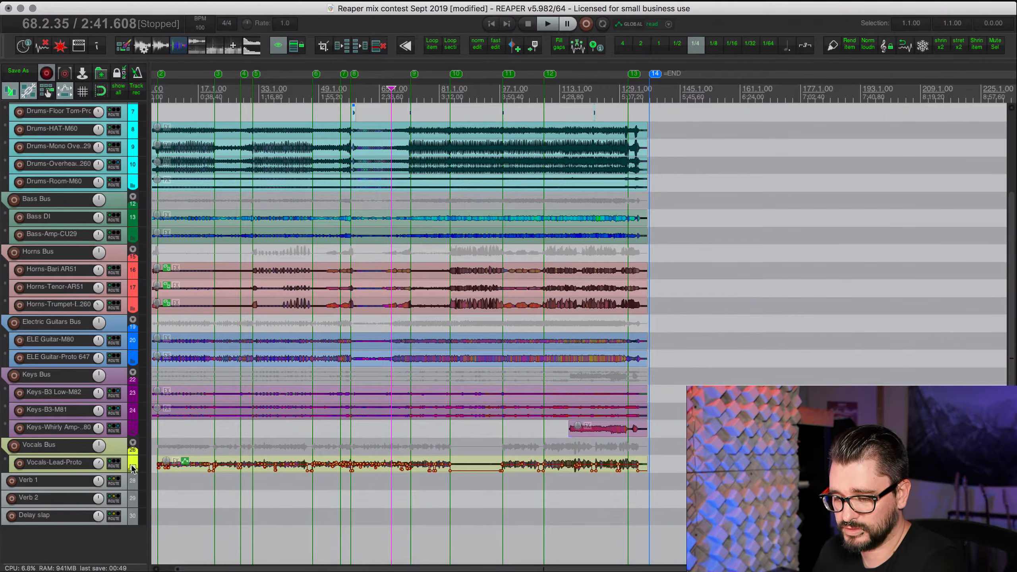
left_click(131, 465)
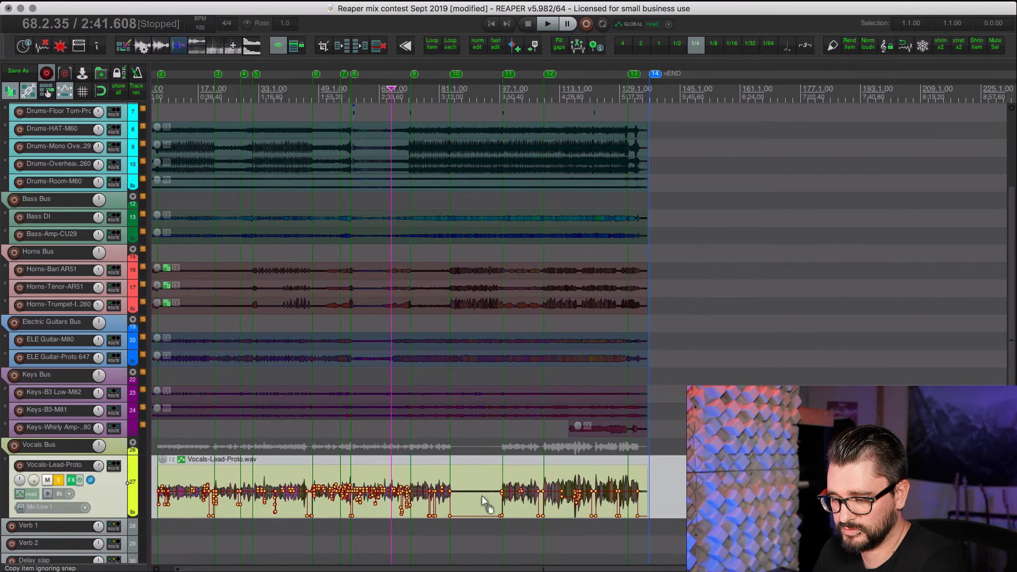
left_click(450, 517, "alt")
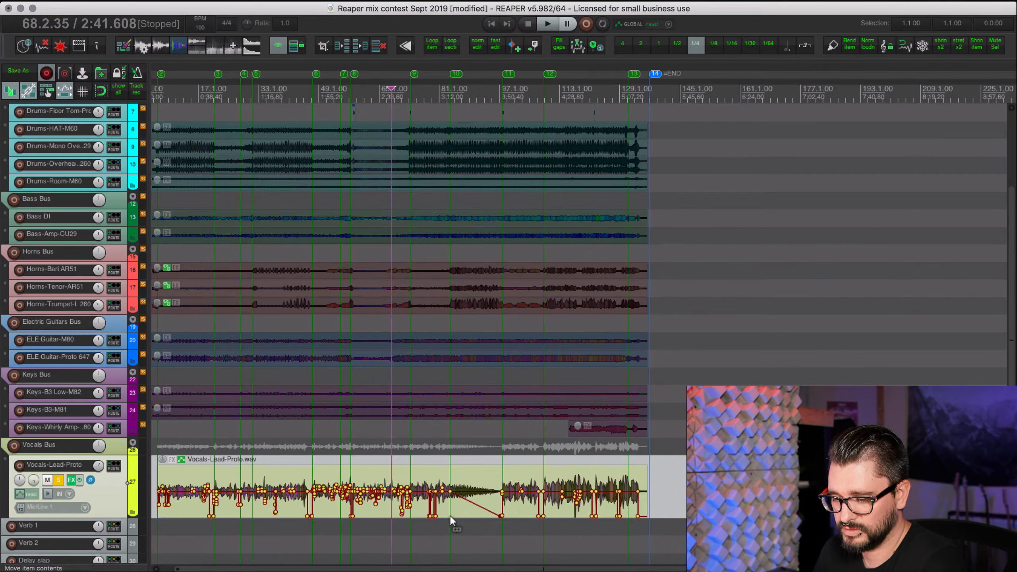
left_click(503, 517, "alt")
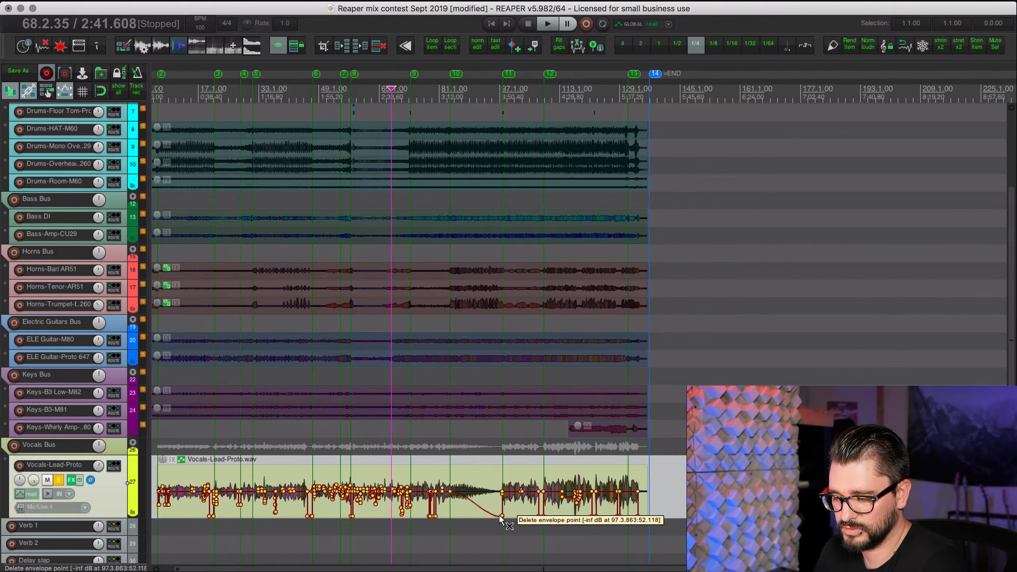
Step: Play the soloed lead vocal from about bar 87 to hear the bleed in the unmuted gap
left_click(464, 518)
key("space")
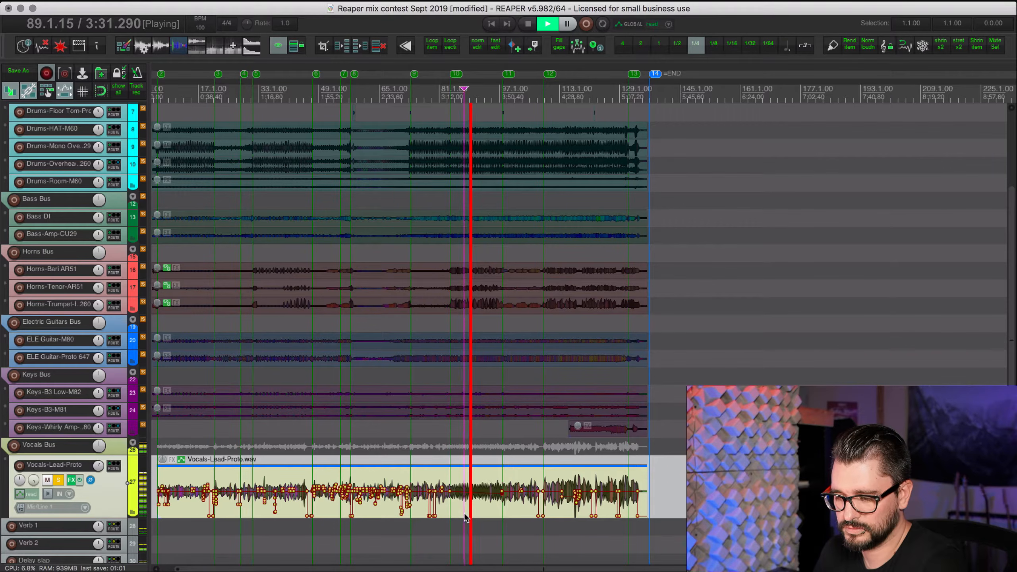
key("space")
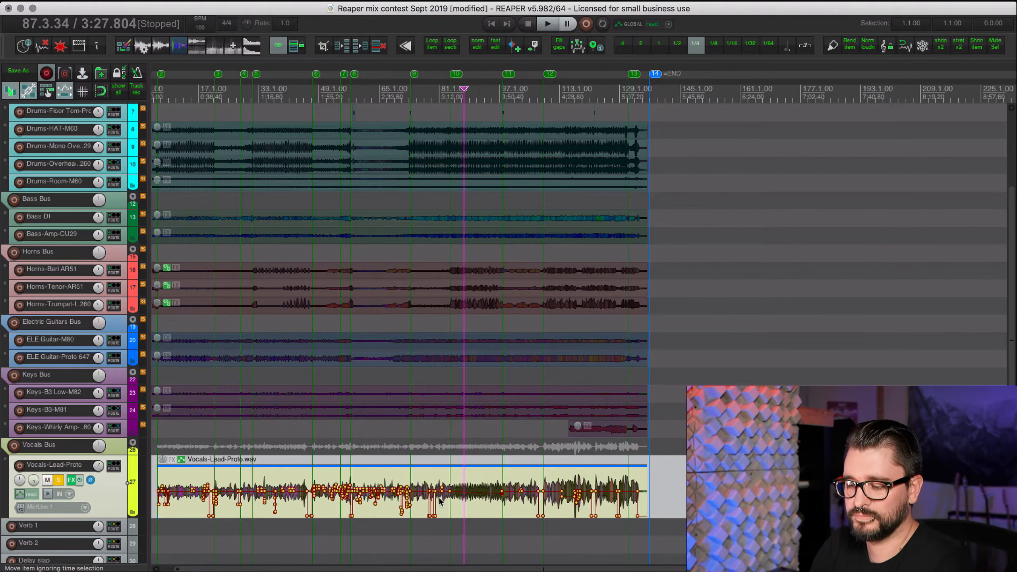
Step: Undo the envelope point deletions on the lead vocal and unsolo its track
key("super+z")
key("super+z")
key("super+z")
key("super+z")
key("super+z")
key("super+z")
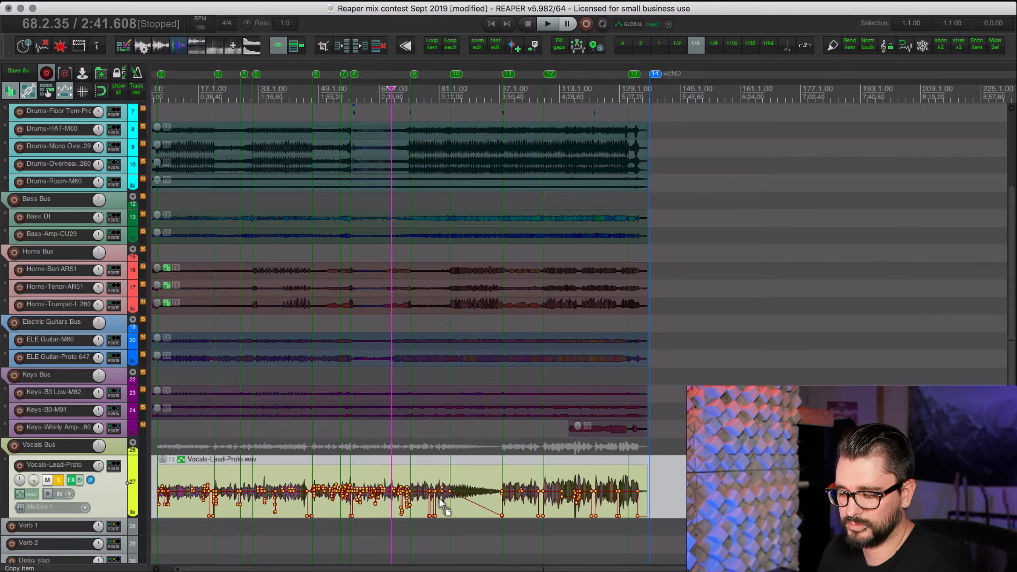
key("super+z")
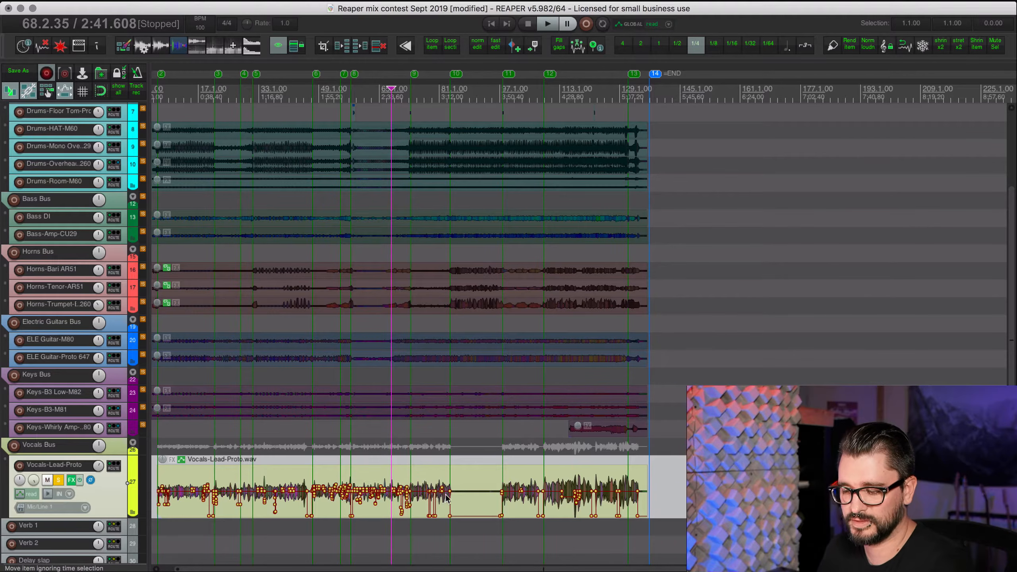
left_click(59, 480)
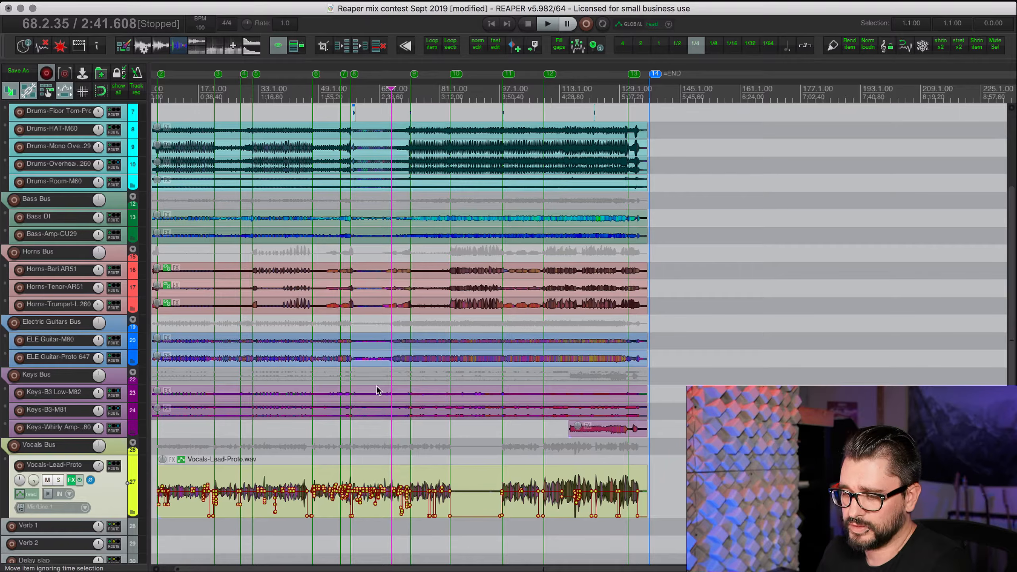
Step: Extend the trimmed rack tom and floor tom items near marker 9 to span from about bar 63 to bar 83
scroll(385, 373, "left", 2)
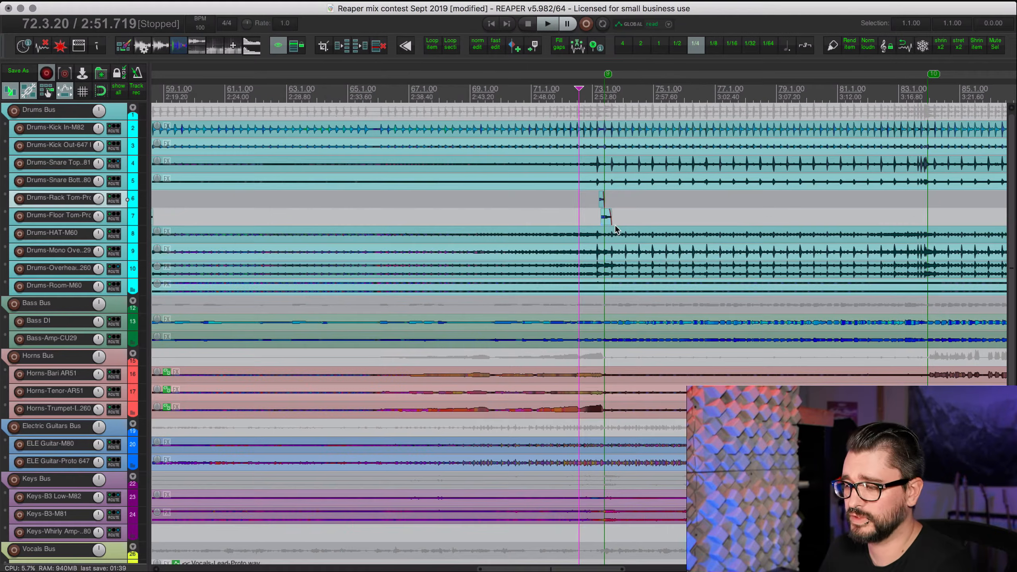
left_click_drag(582, 194, 655, 216)
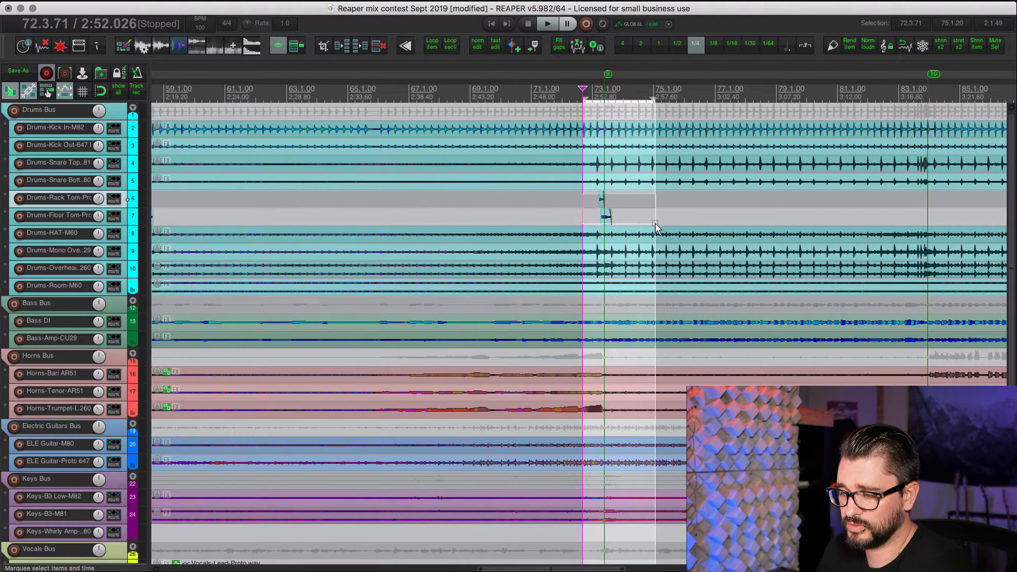
left_click_drag(600, 199, 289, 207)
left_click_drag(592, 204, 905, 217)
left_click(523, 222)
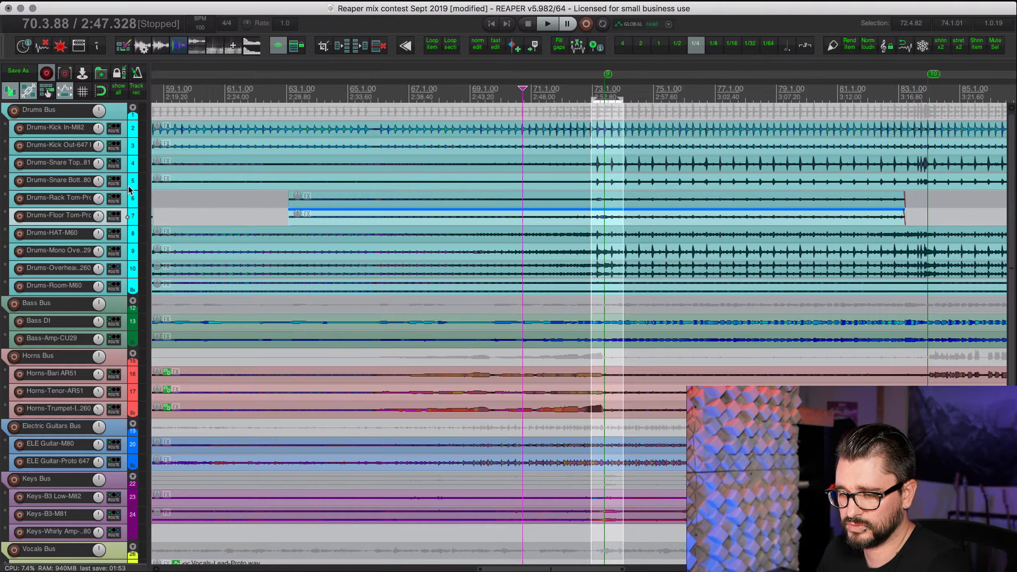
Step: Solo the rack tom and floor tom tracks together and play them from about bar 70
left_click(128, 195)
left_click(129, 213, "shift")
key("F6")
key("space")
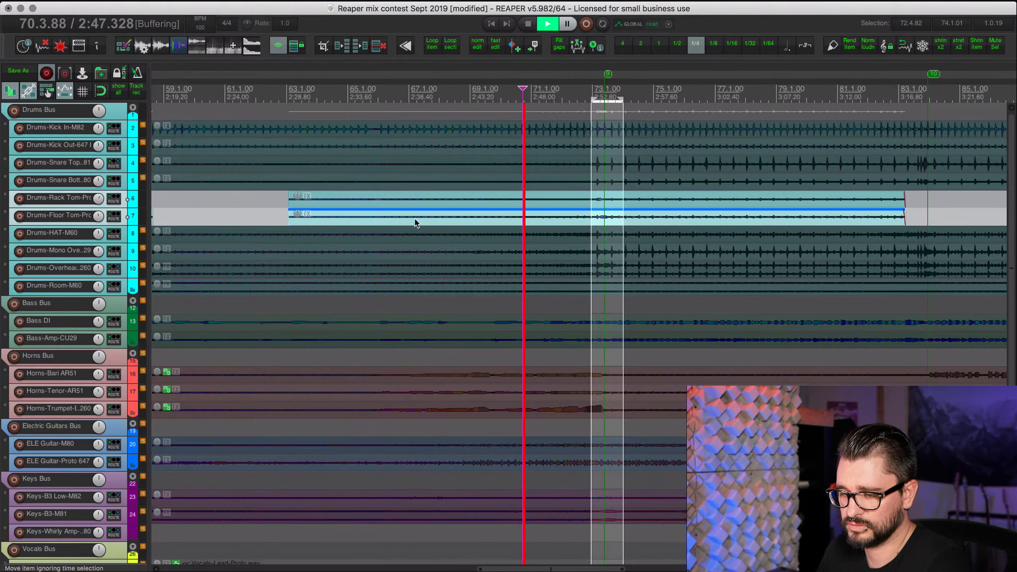
Step: Bypass the effects on both tom tracks and listen to the unprocessed toms through the fill near bar 73
scroll(193, 218, "up", 4)
left_click(80, 180)
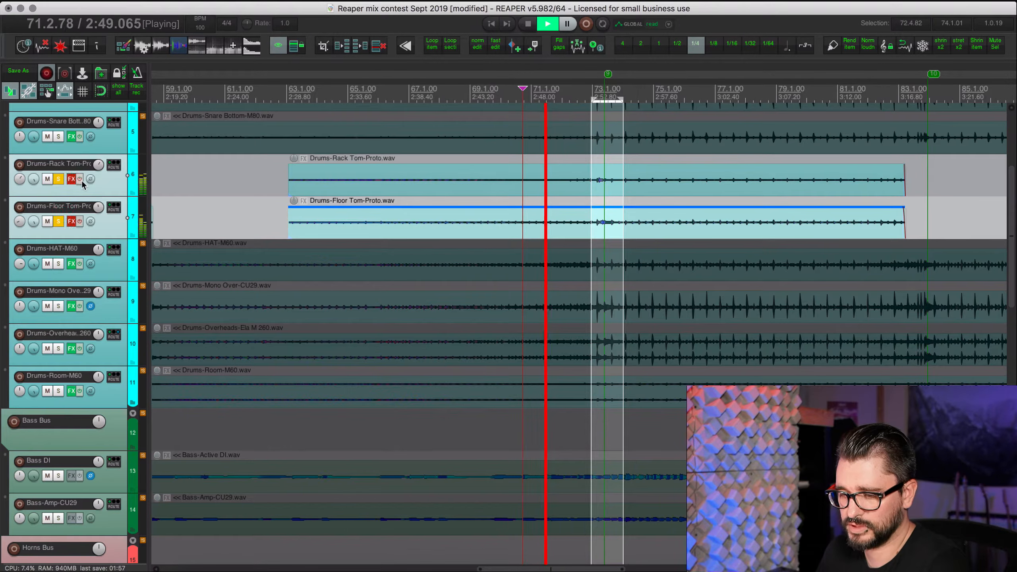
scroll(382, 230, "right", 2)
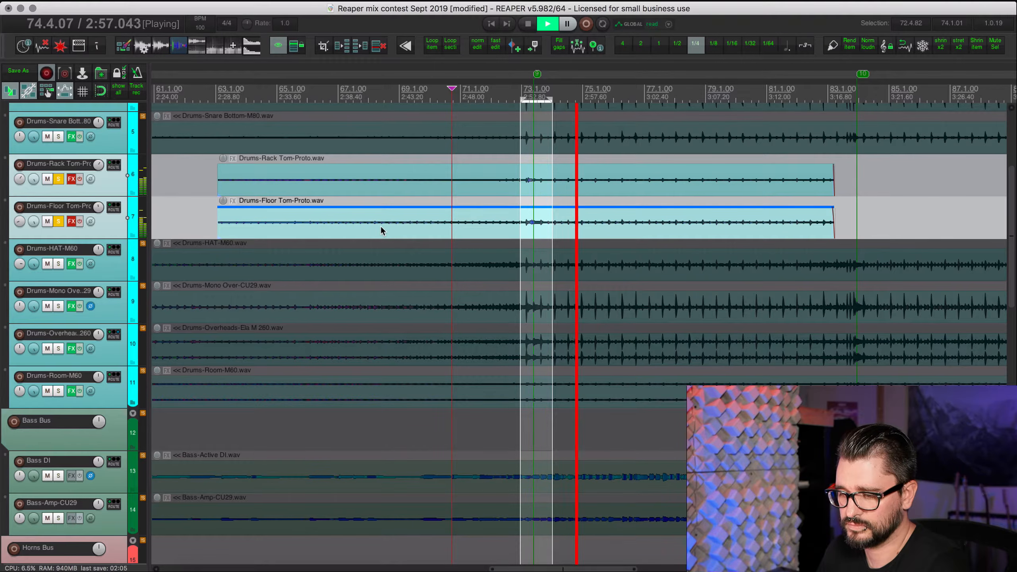
key("space")
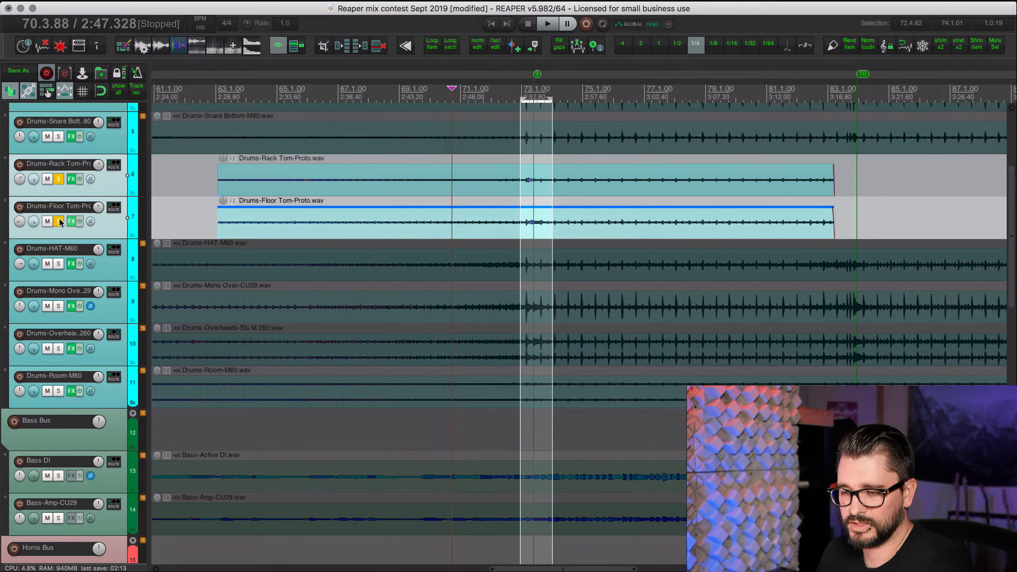
Step: Open the ReaEQ plugin windows of the rack tom and floor tom tracks
right_click(72, 181)
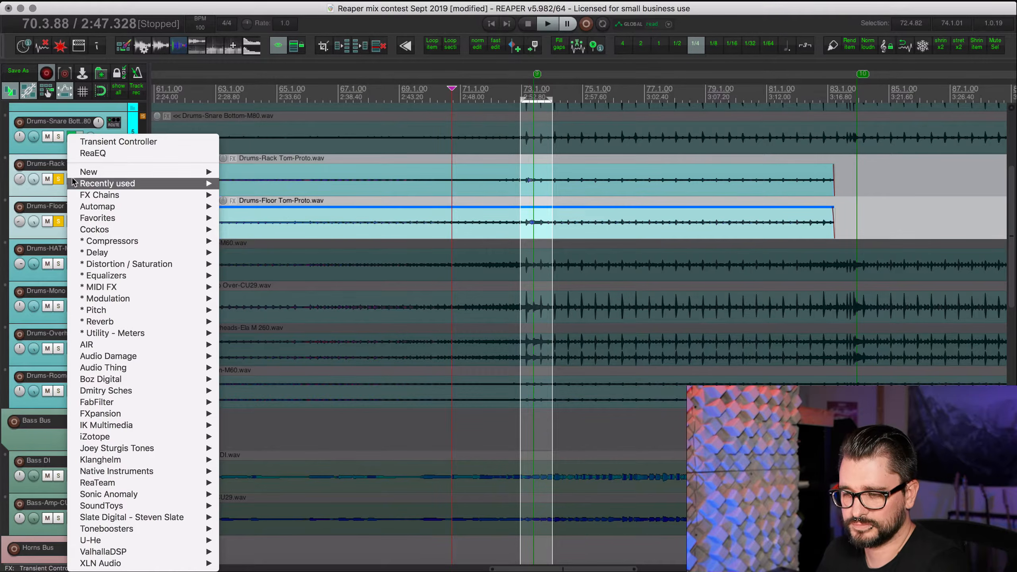
left_click(107, 153)
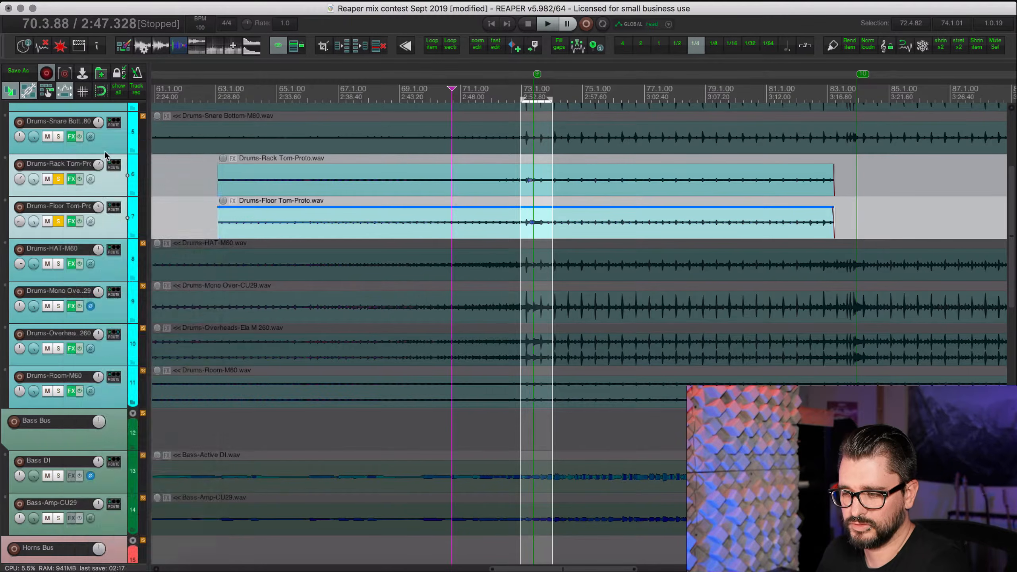
right_click(73, 223)
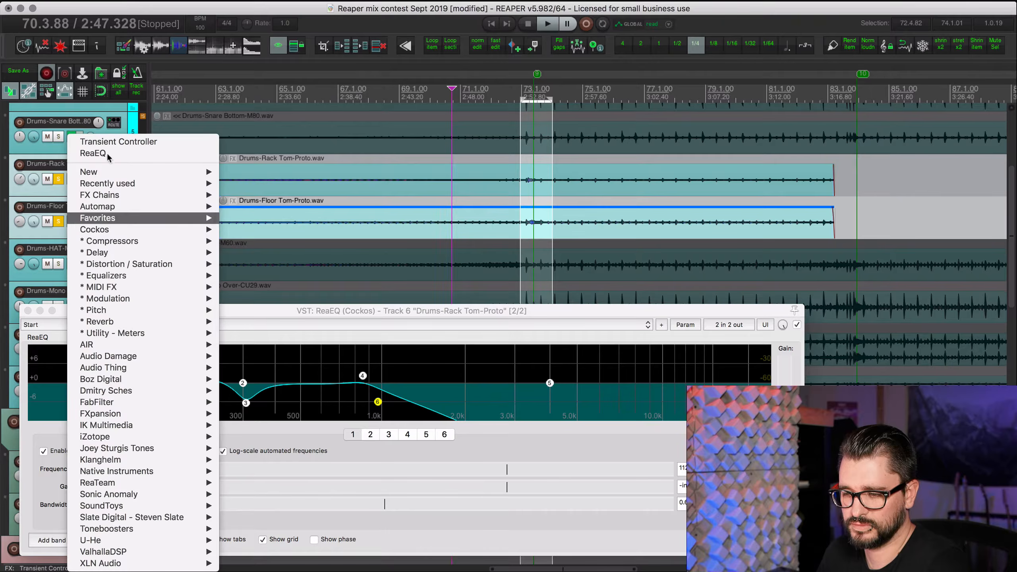
left_click(105, 154)
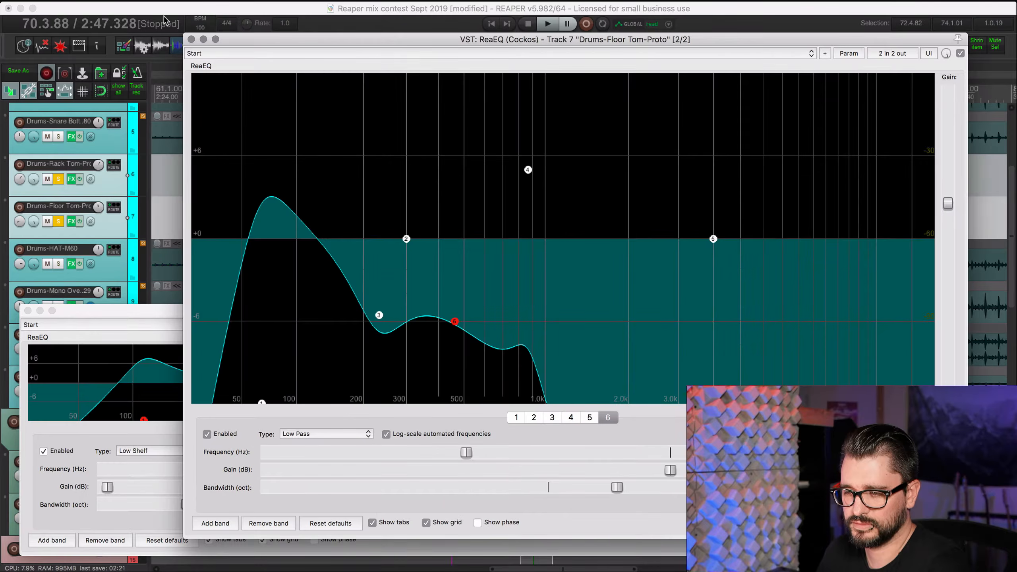
Step: Shrink the floor tom ReaEQ window and arrange both EQ windows side by side below the tom tracks
left_click_drag(182, 33, 773, 307)
left_click_drag(575, 316, 571, 300)
left_click_drag(801, 343, 587, 344)
left_click_drag(771, 301, 653, 266)
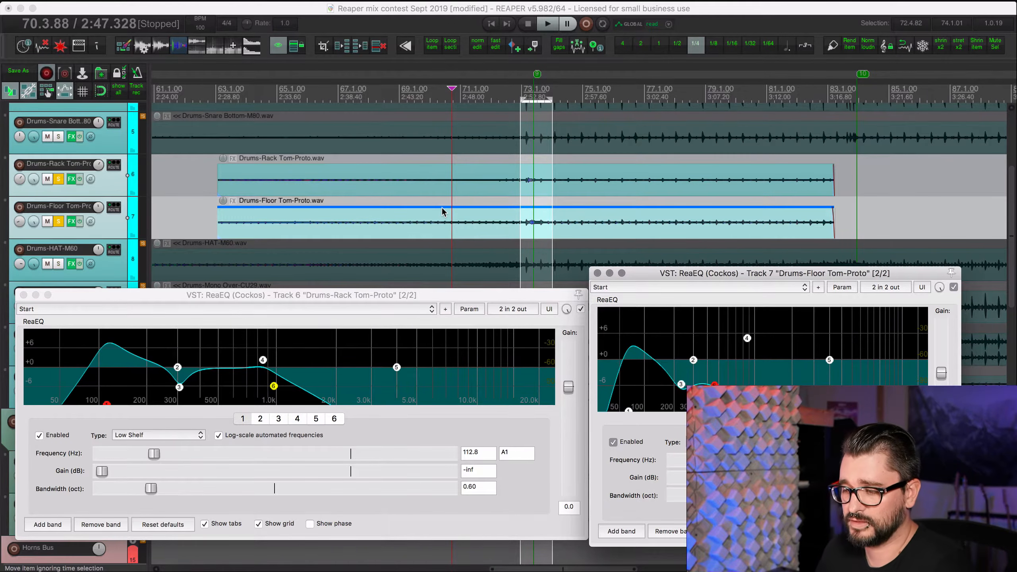
Step: Clear the time selection and play the soloed toms from about bar 71 to watch both ReaEQ curves
left_click(510, 231)
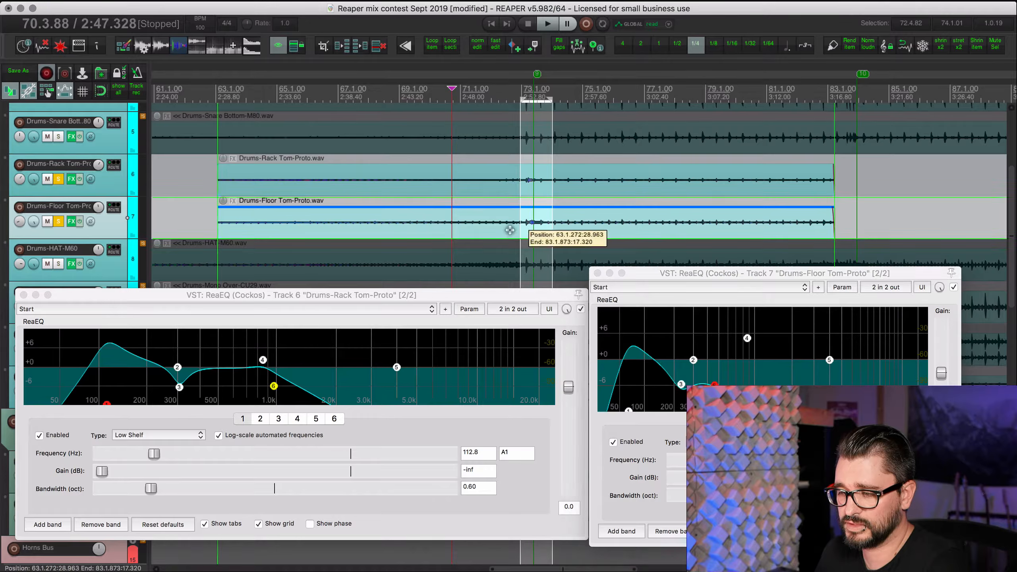
key("Escape")
left_click(476, 231)
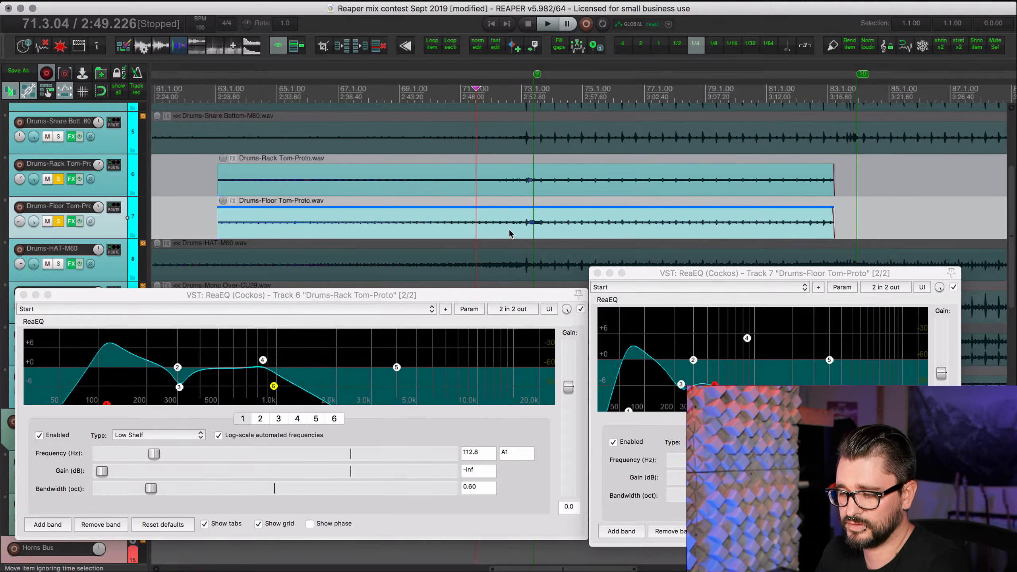
key("space")
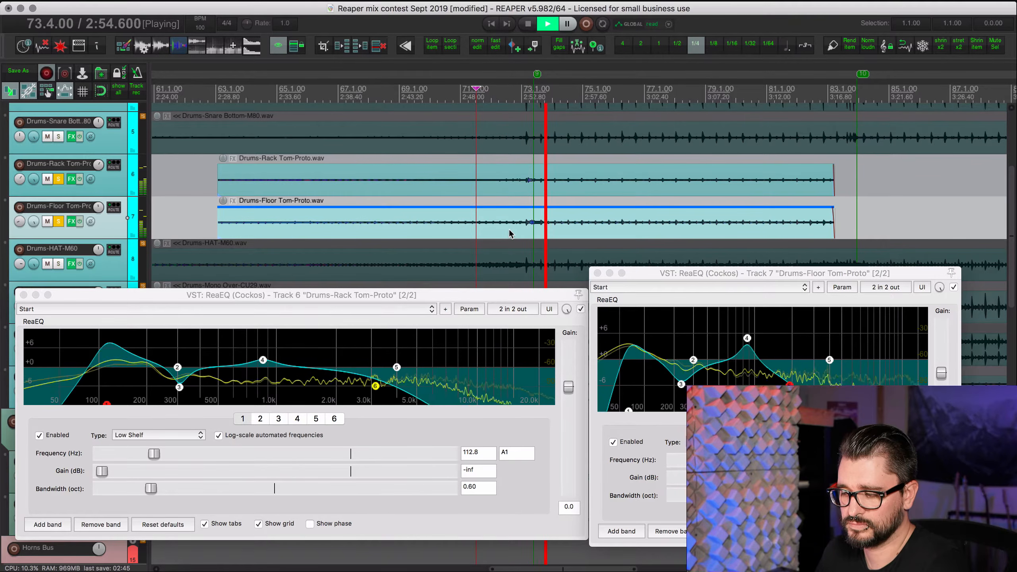
Step: Stop playback and trim the floor tom item to its fill near bar 73, from 73.1.37 to 73.4.46
key("space")
left_click(524, 234)
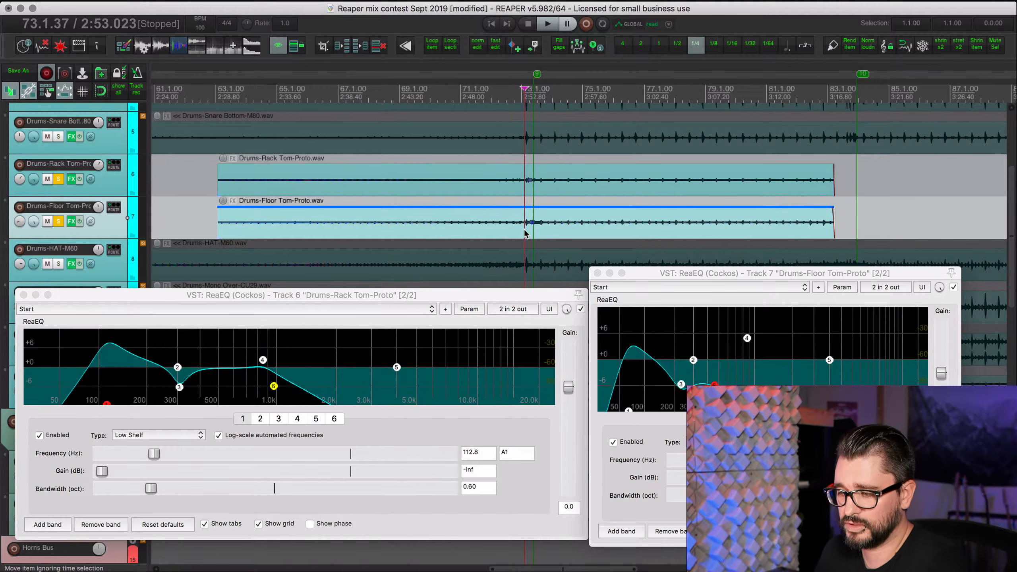
key("[")
left_click(548, 224)
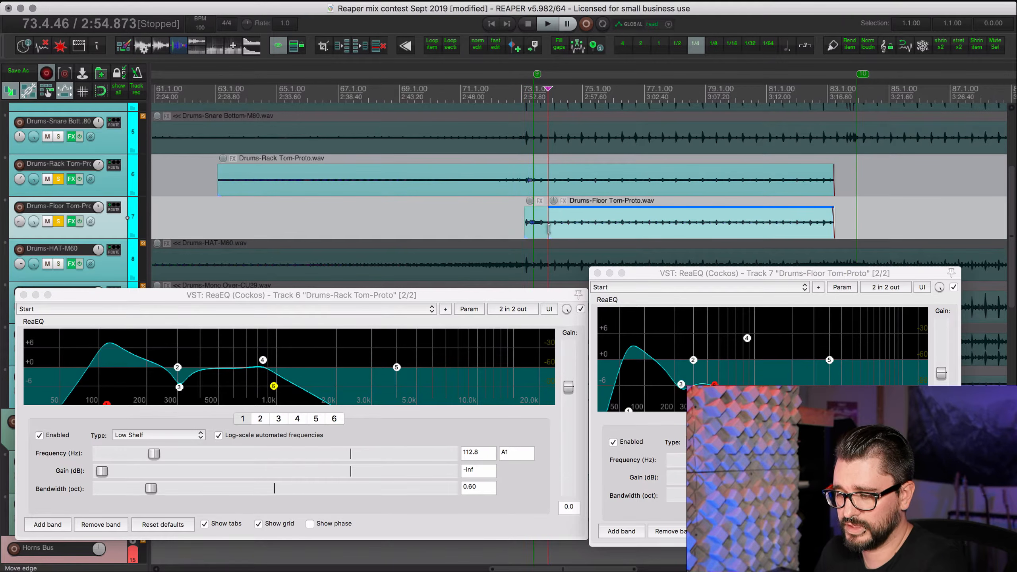
key("]")
Step: Trim both ends of the rack tom item so only its hit near bar 73 is left
left_click(540, 191)
key("]")
left_click(531, 195)
key("[")
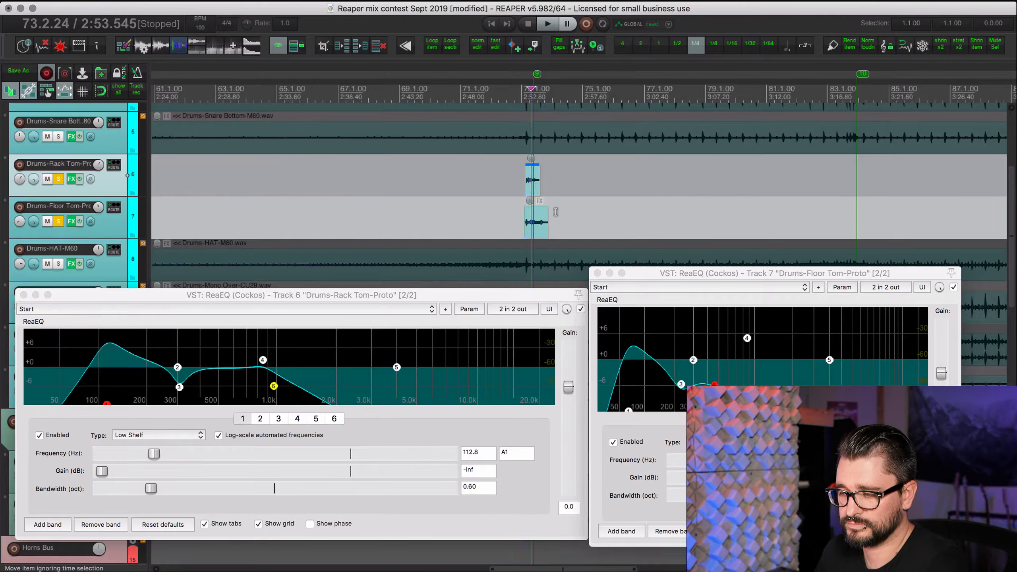
Step: Tighten the start of both tom items to their hits and shorten the floor tom item to end just after 73.3
scroll(554, 211, "up", 5)
left_click_drag(506, 187, 539, 188)
left_click_drag(494, 229, 518, 228)
left_click_drag(798, 227, 688, 228)
Step: Fade out the floor tom item from about 73.2.58 and shorten the rack tom item to end just before the marker
left_click(615, 230)
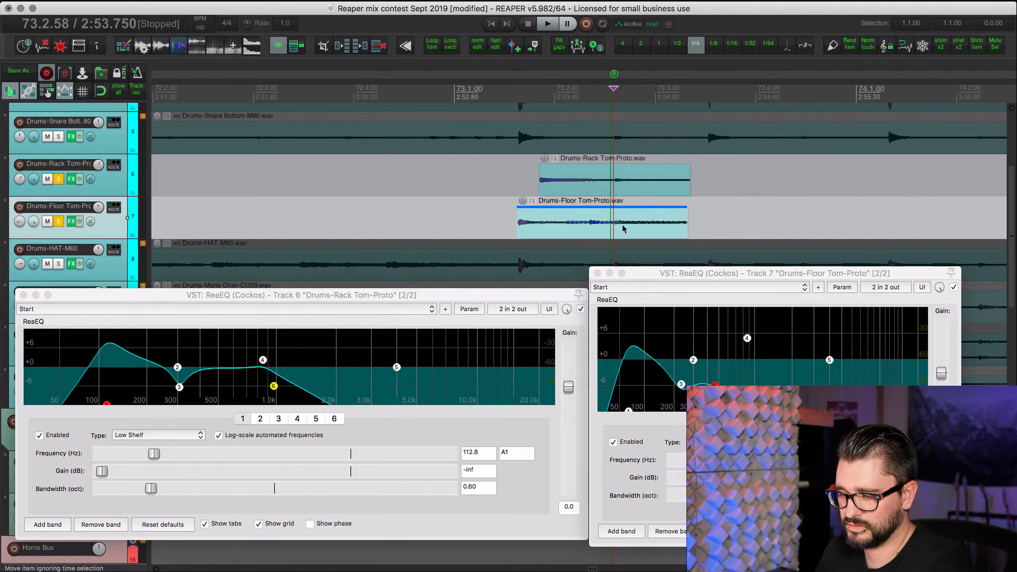
key("g")
left_click(614, 182)
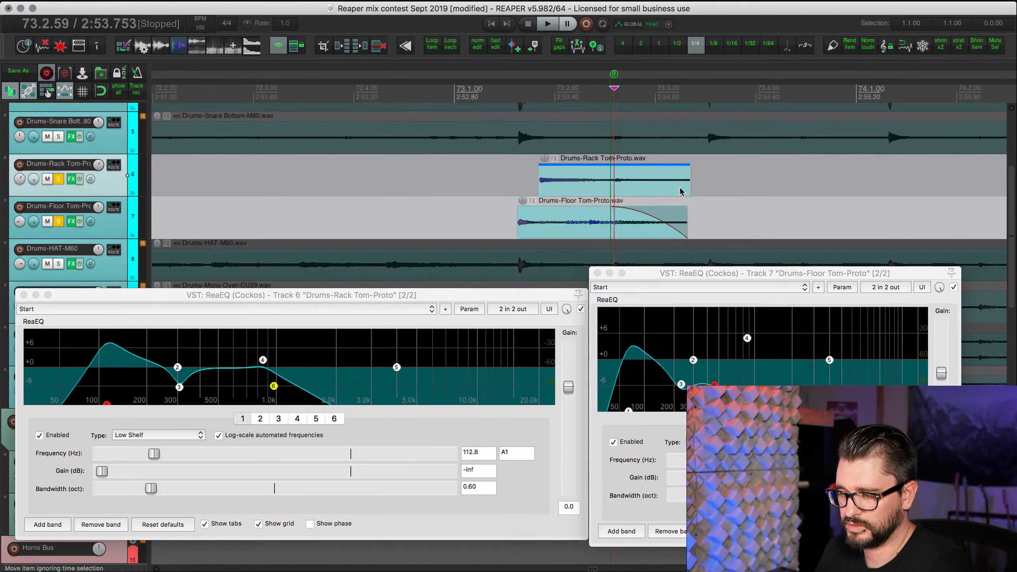
left_click_drag(686, 187, 606, 187)
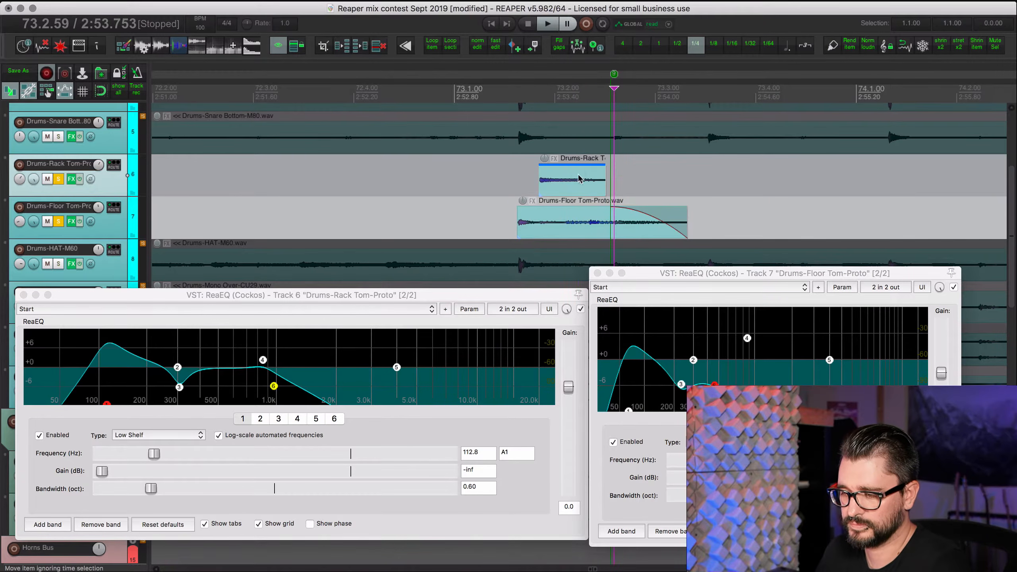
Step: Fade out the end of the rack tom item and play the soloed toms from bar 73
left_click(455, 191)
key("space")
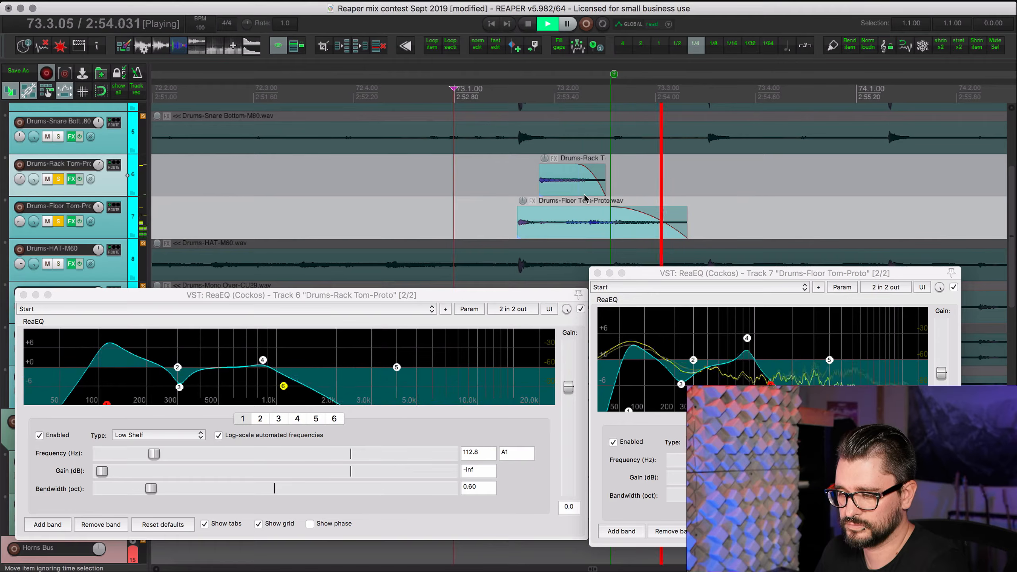
key("space")
Step: Unsolo both tom tracks and listen to the trimmed fill in the full mix from bar 73
left_click(58, 222)
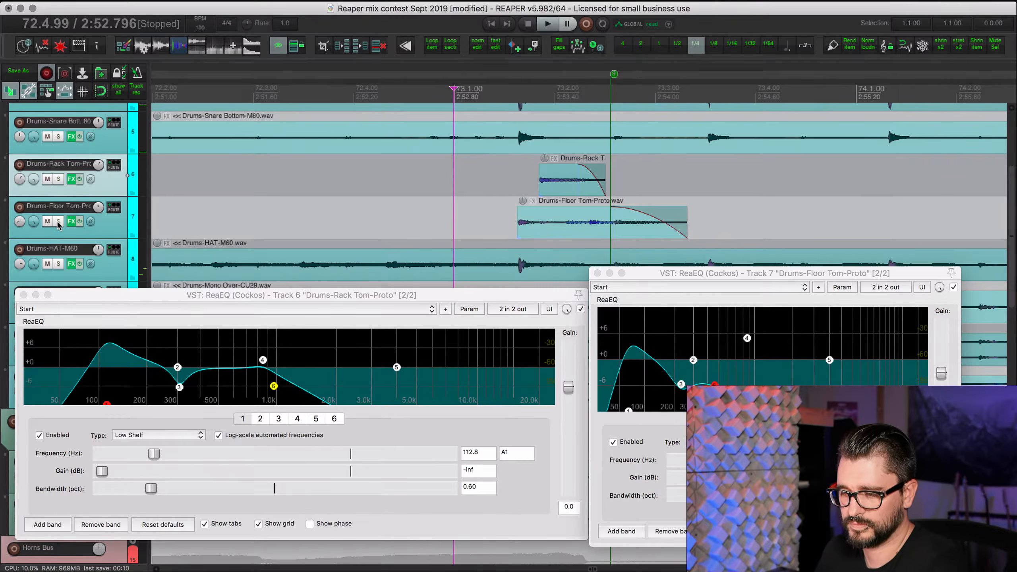
scroll(410, 229, "down", 5)
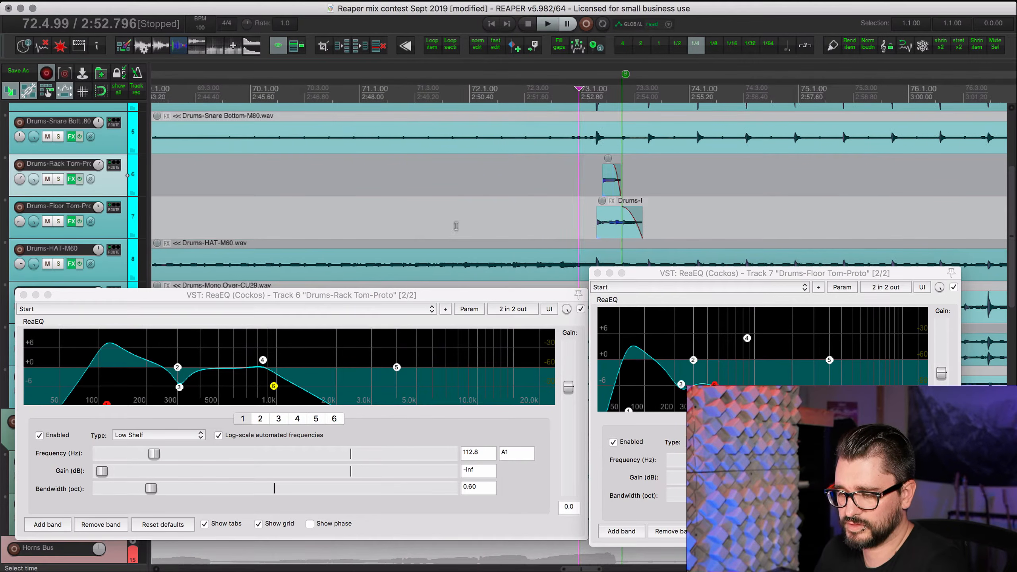
key("space")
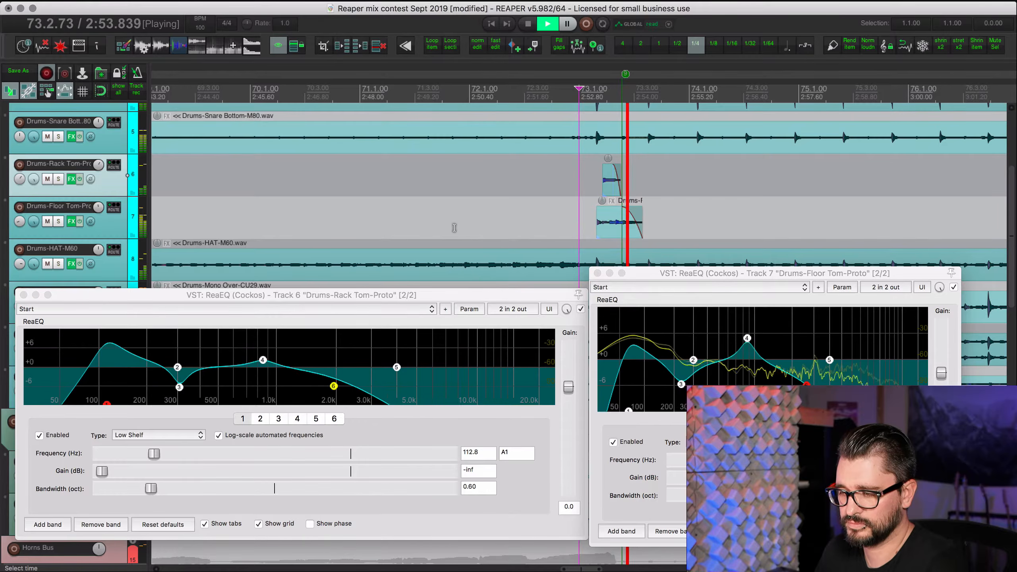
key("space")
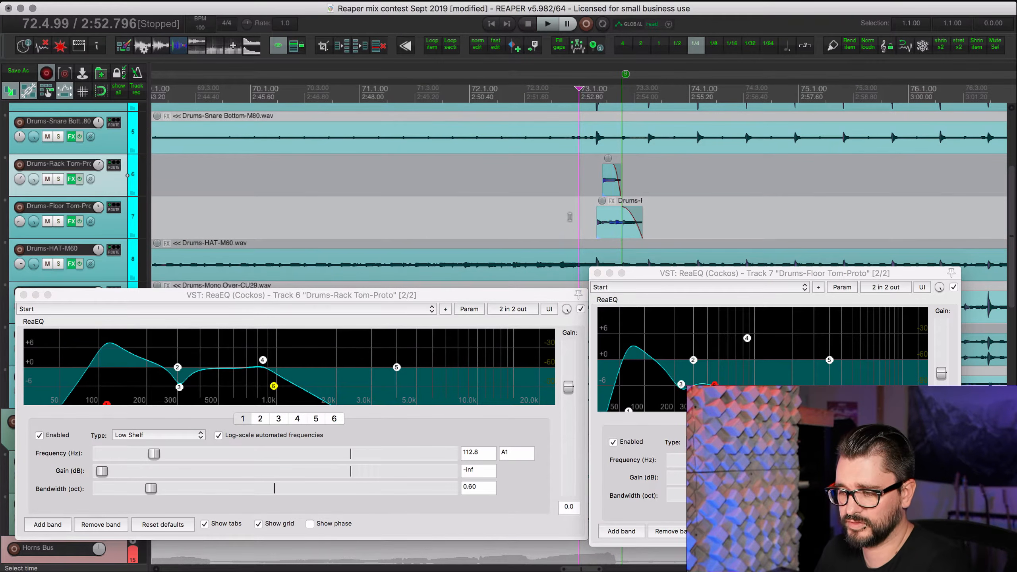
Step: Collapse all tracks to minimum height and close the rack tom and floor tom ReaEQ windows
key("grave")
left_click(576, 294)
key("Escape")
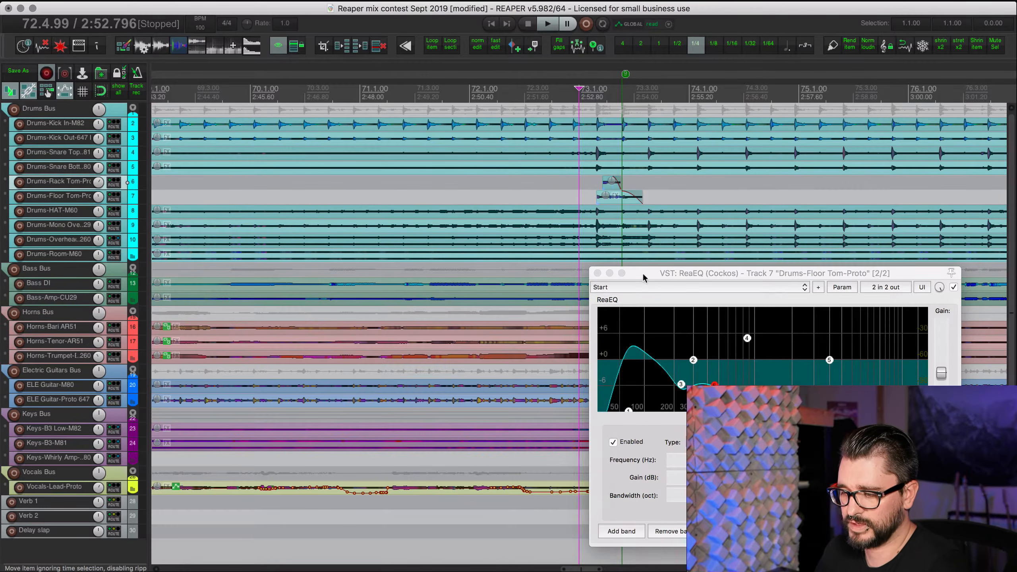
left_click(597, 273)
Step: Look over the remaining tom items across the whole song, including the floor tom hit at the song start
scroll(610, 220, "down", 5)
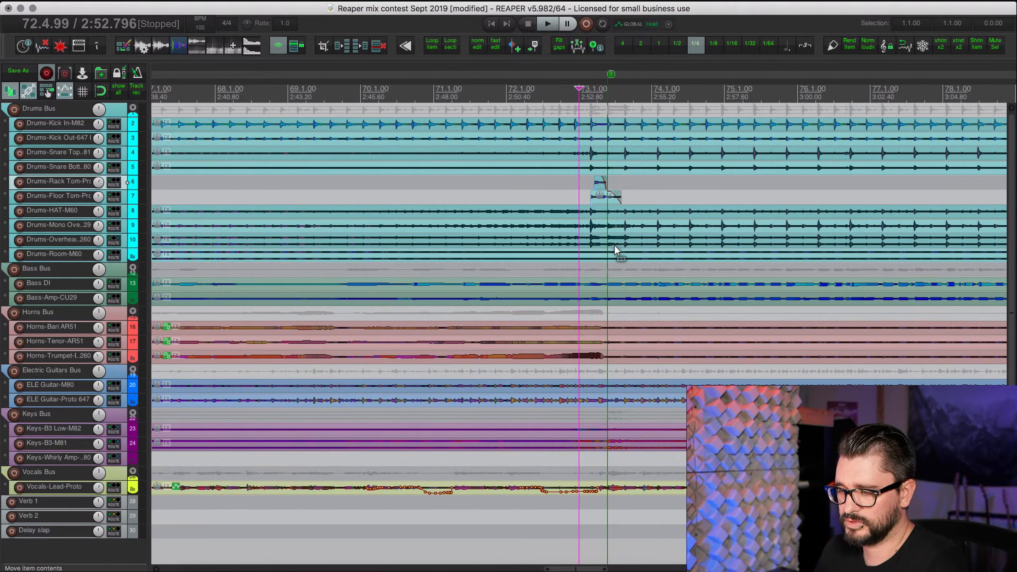
scroll(614, 245, "up", 5)
scroll(614, 246, "down", 4)
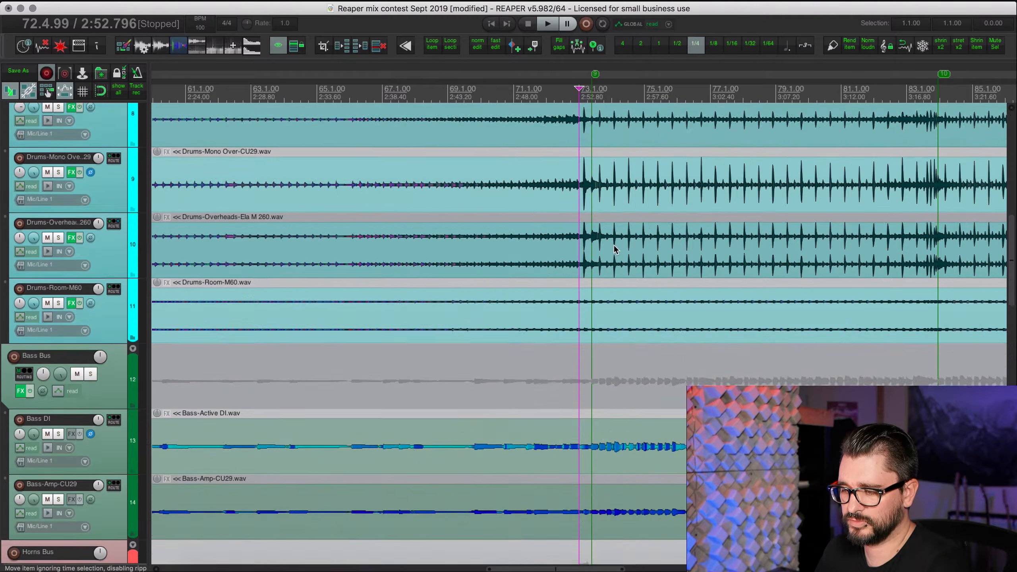
scroll(590, 207, "down", 6)
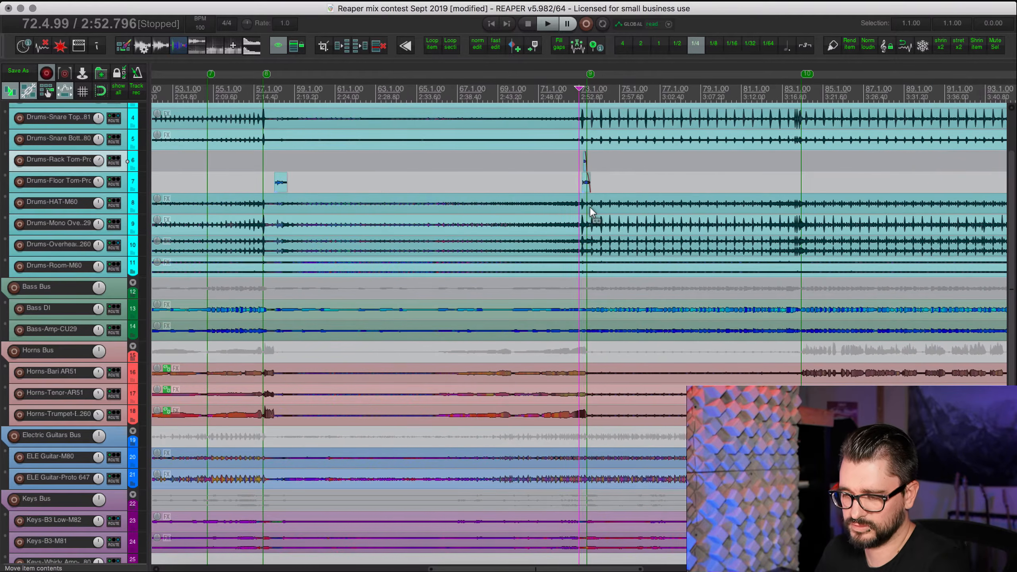
scroll(590, 209, "down", 3)
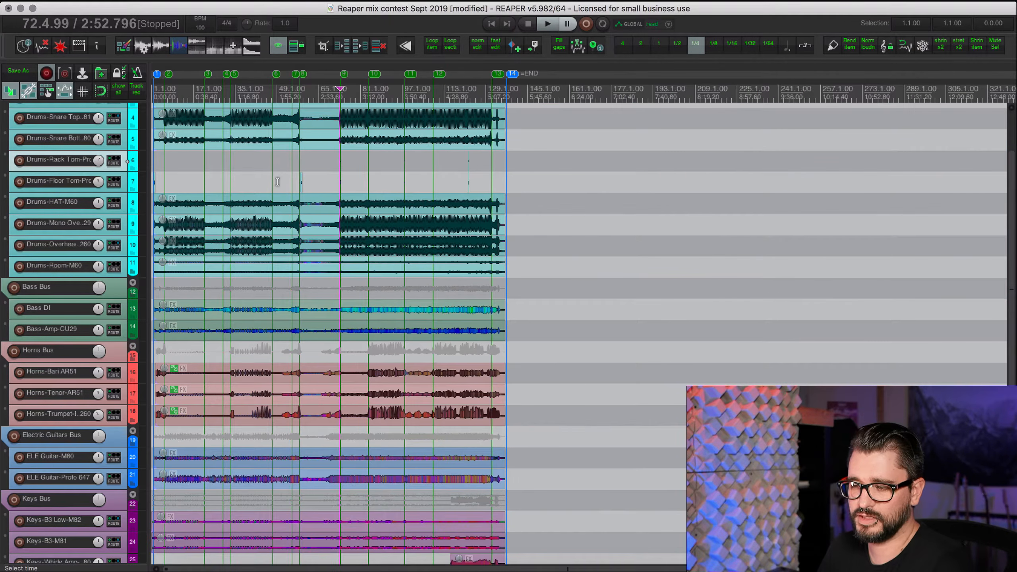
scroll(327, 184, "up", 3)
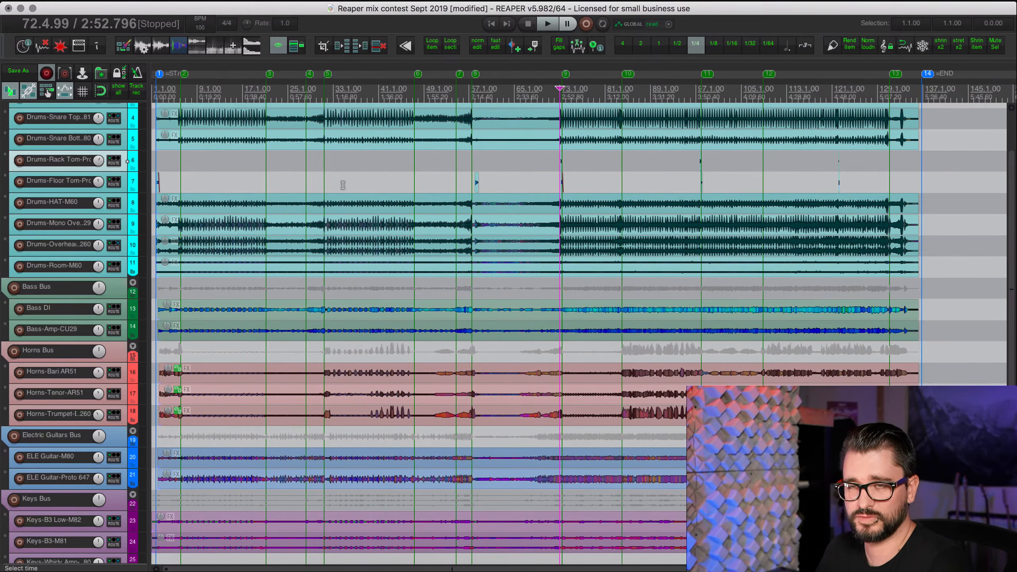
left_click(159, 161)
scroll(212, 205, "up", 8)
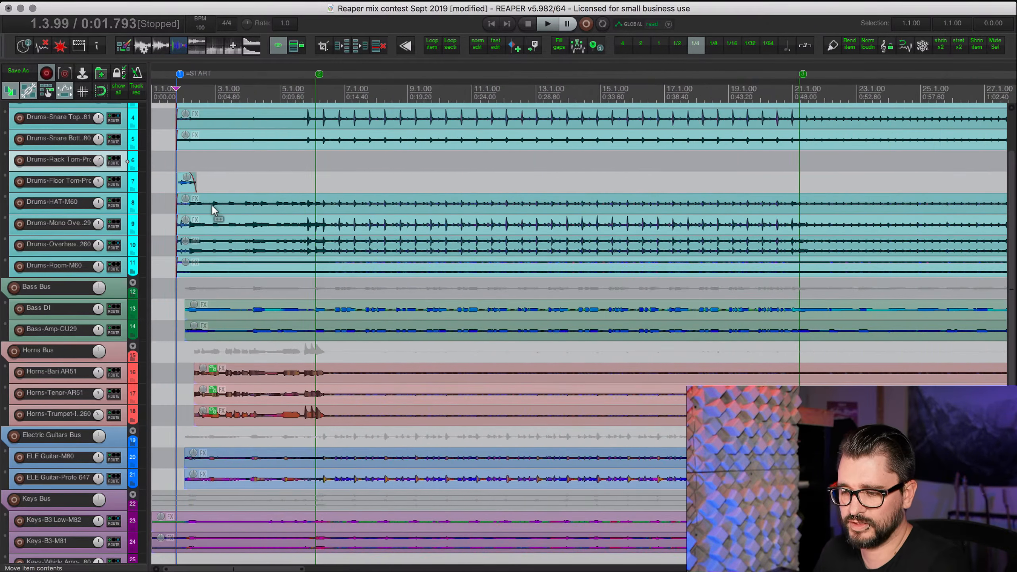
scroll(213, 205, "down", 7)
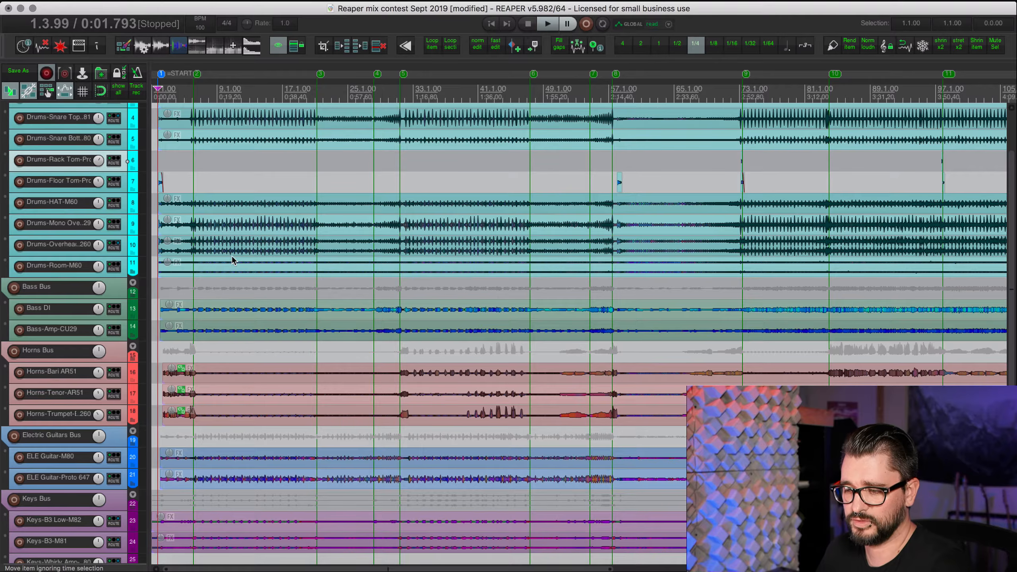
scroll(236, 256, "up", 3)
scroll(236, 256, "down", 2)
scroll(236, 256, "up", 4)
Step: Enlarge the floor tom track, open its ReaEQ and display the parameter modulation settings for the band 6 low-pass frequency
left_click(124, 241)
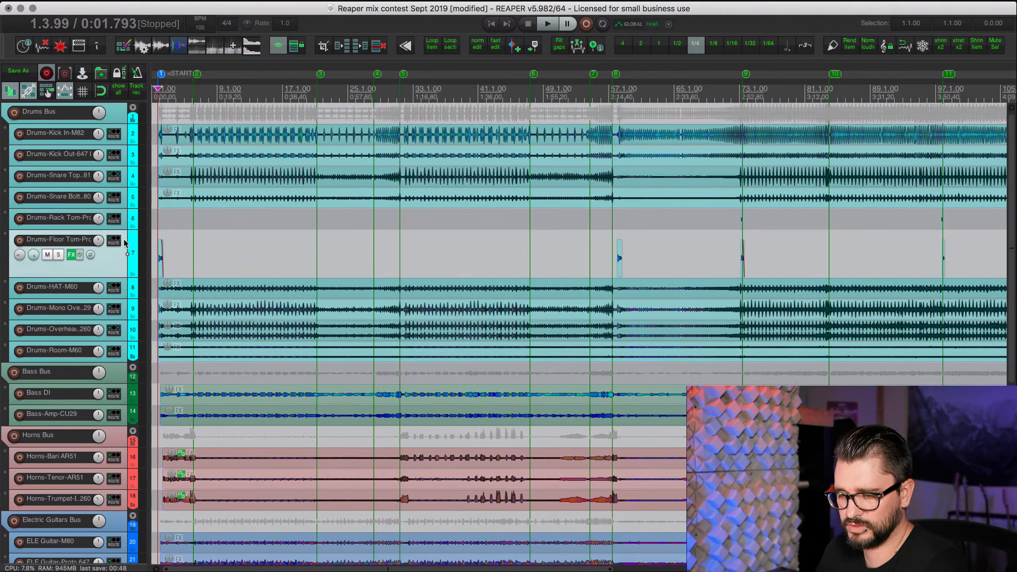
left_click(71, 255)
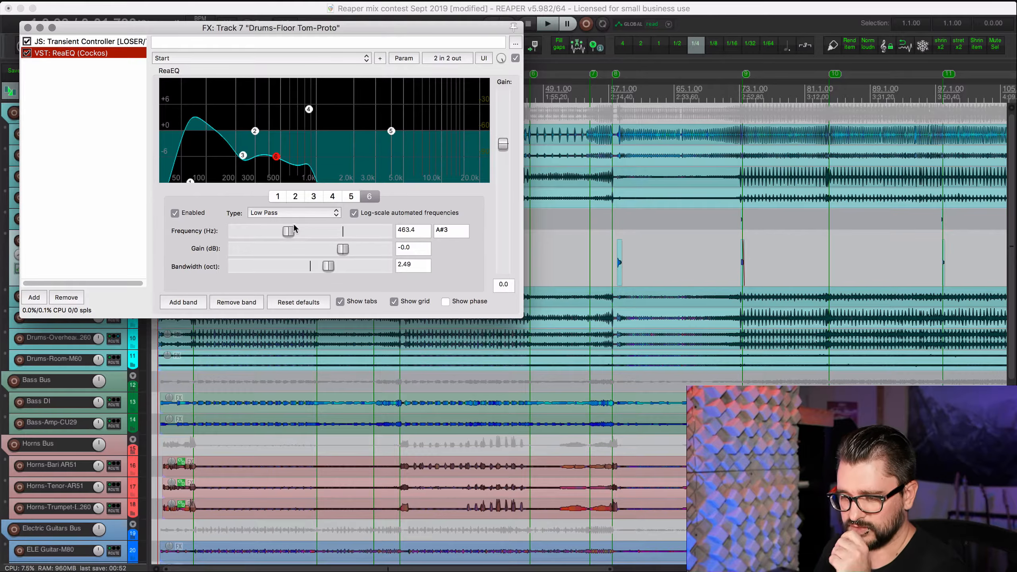
left_click(280, 212)
left_click(278, 213)
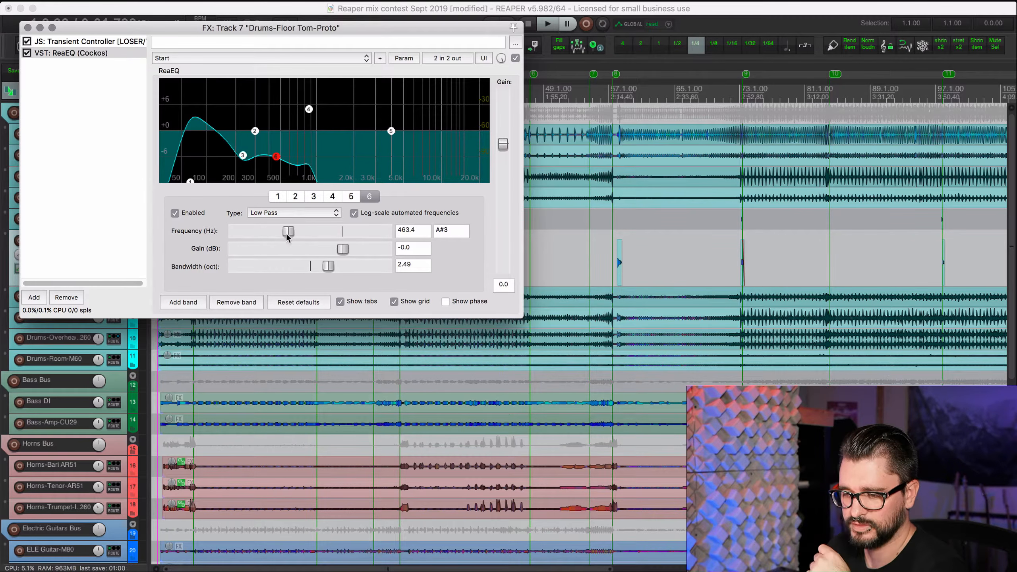
left_click(404, 60)
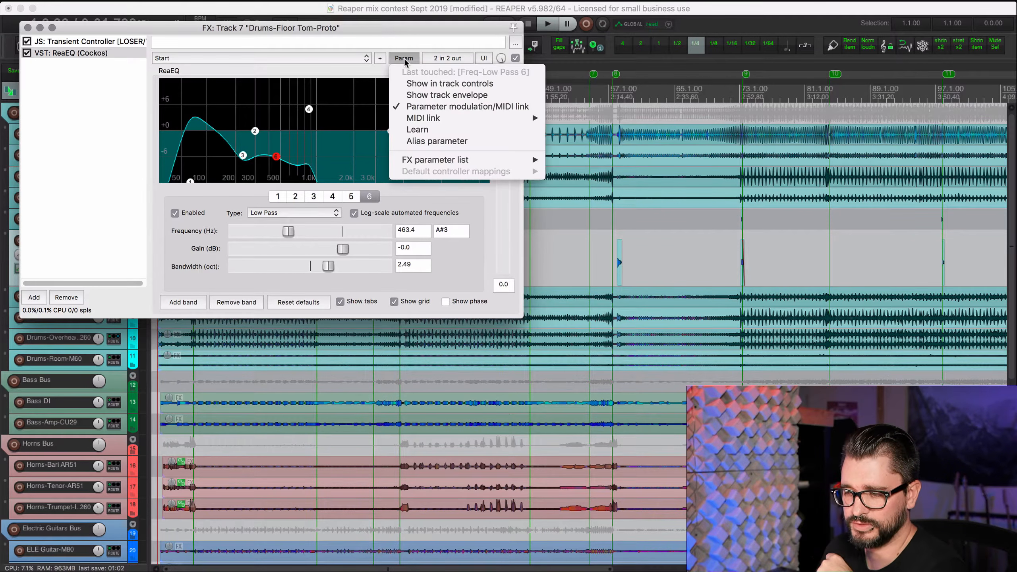
left_click(468, 107)
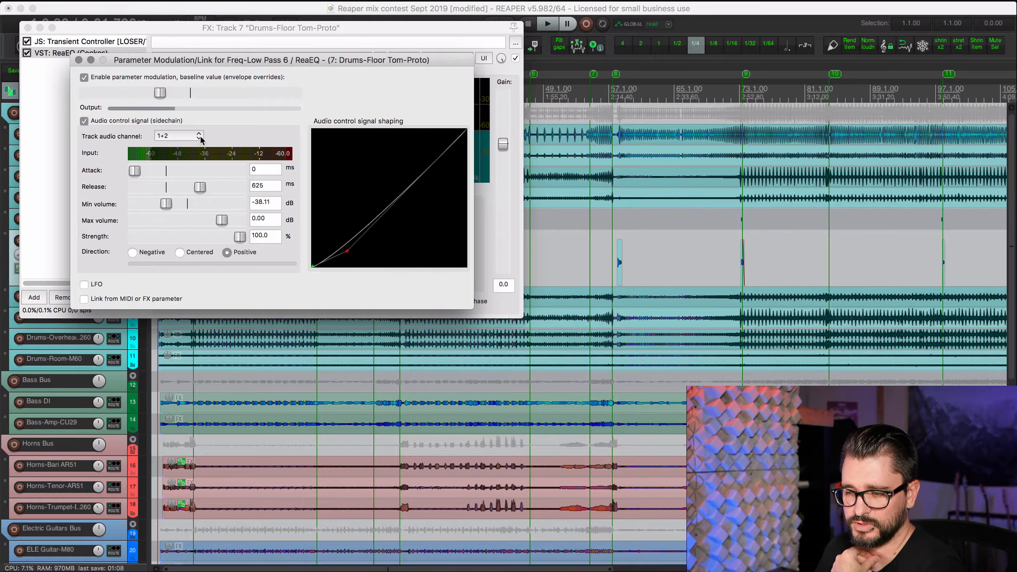
Step: Move the modulation window clear of the EQ curve and set the low-pass baseline frequency to 478.8 Hz
left_click_drag(177, 60, 320, 223)
mouse_move(303, 257)
left_mouse_down()
mouse_move(289, 256)
mouse_move(331, 257)
mouse_move(305, 257)
left_mouse_up()
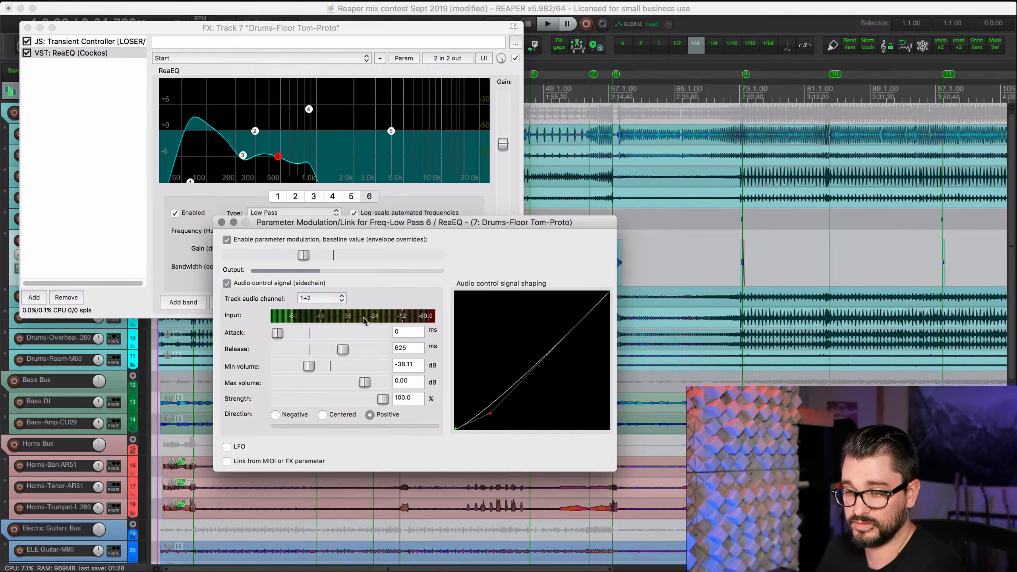
left_click_drag(431, 159, 278, 157)
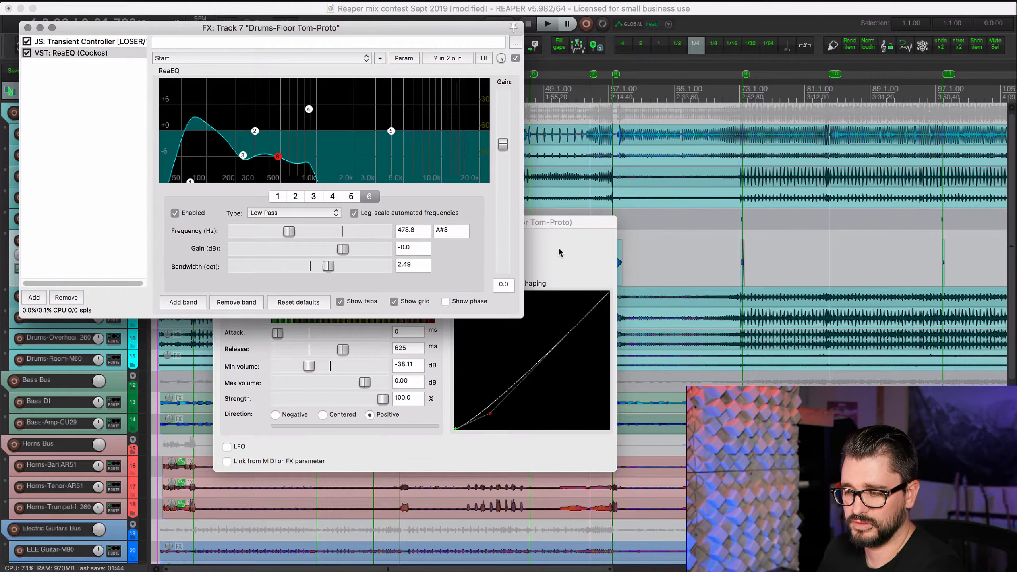
Step: Close the parameter modulation window and the floor tom's effects window
left_click(296, 225)
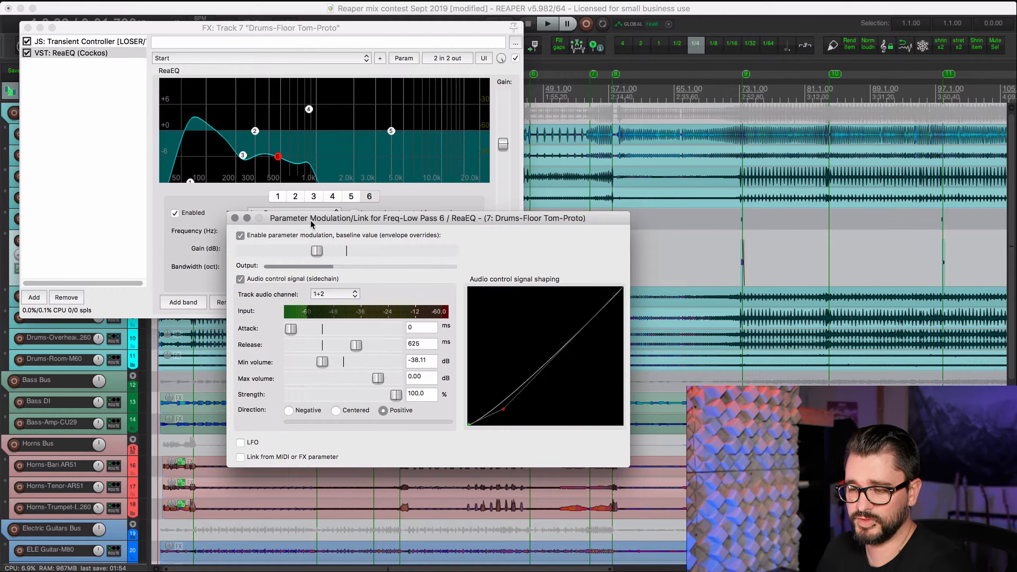
left_click(235, 218)
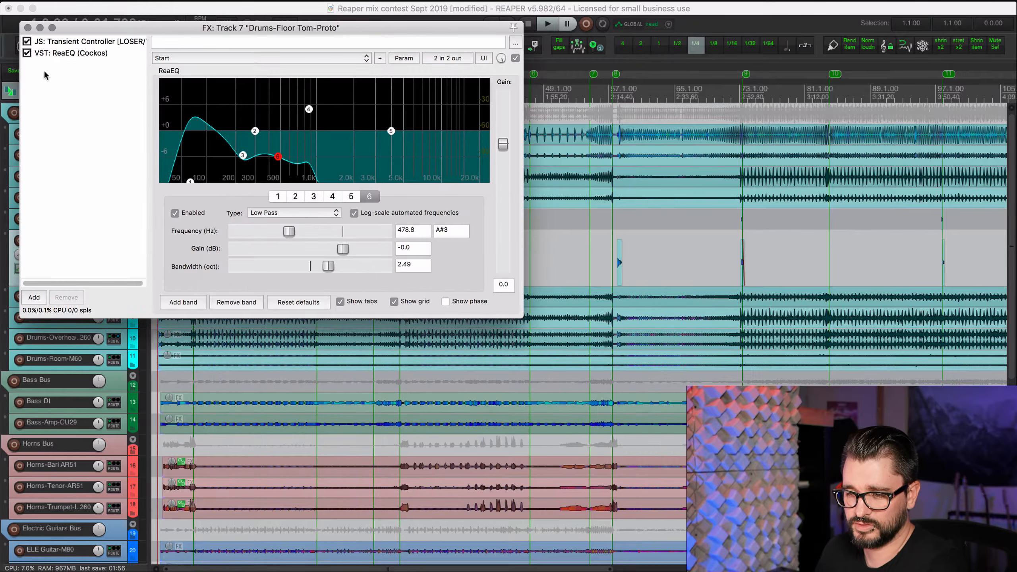
left_click(28, 28)
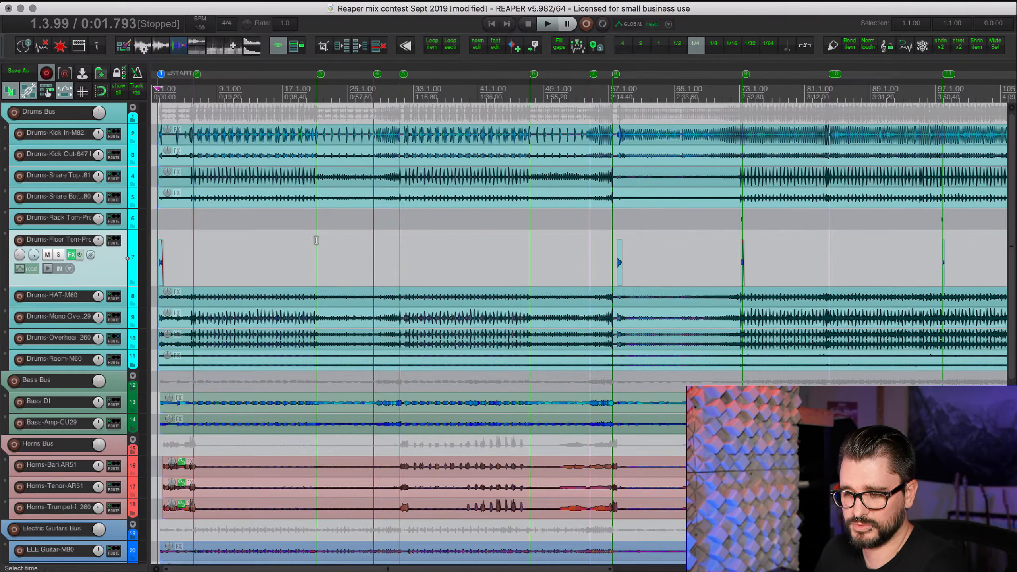
Step: Collapse all tracks to minimum height and enlarge only the lead vocal track
key("grave")
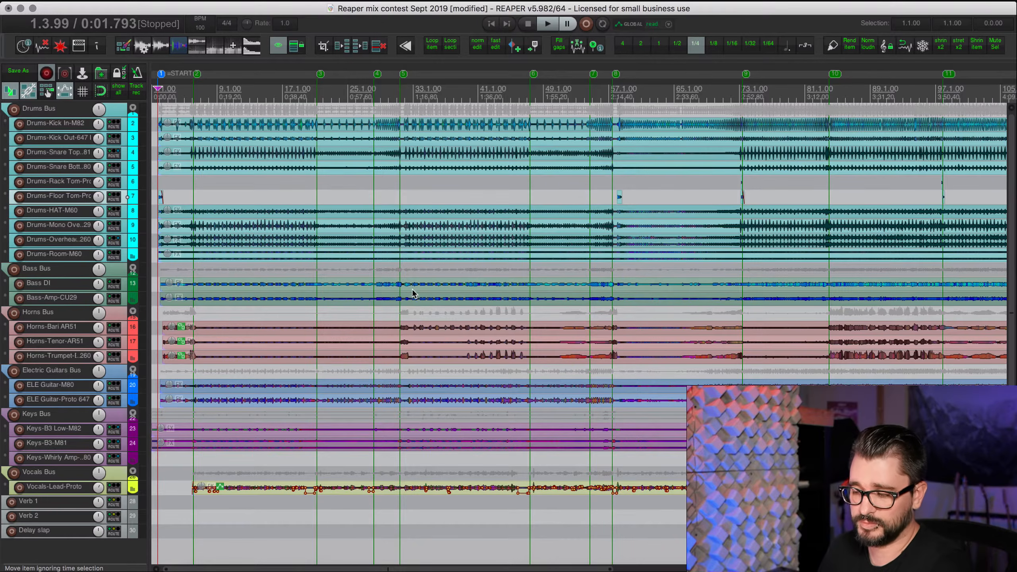
scroll(456, 317, "down", 5)
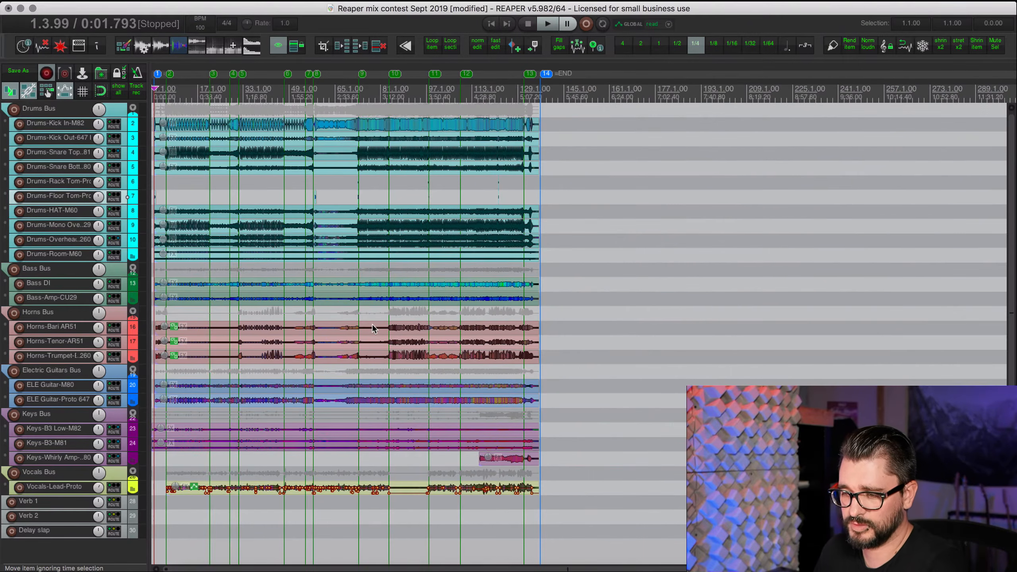
scroll(372, 328, "down", 1)
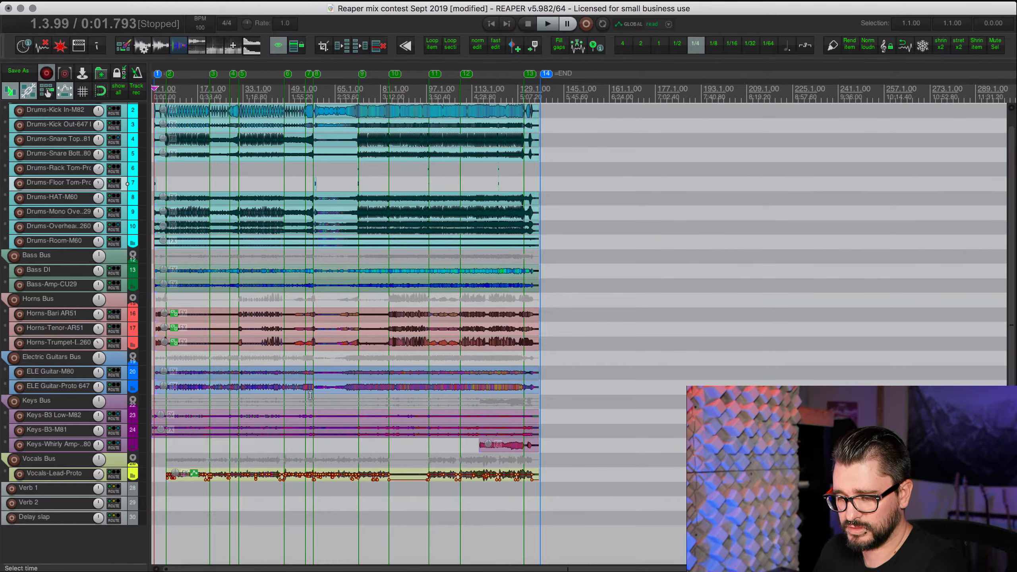
left_click(123, 477)
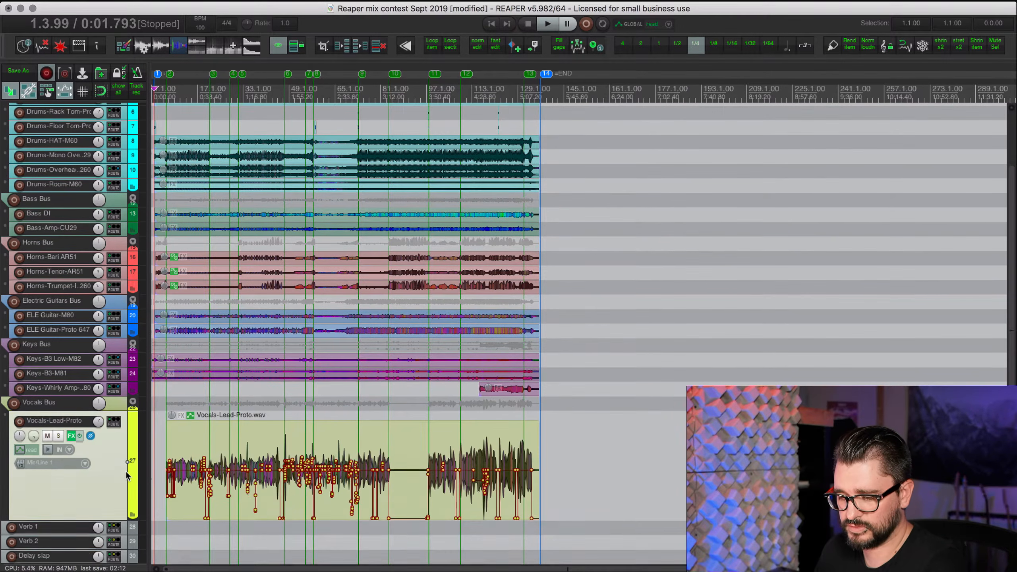
Step: Examine the envelope dips on the lead vocal item between about bars 6 and 13
left_click(182, 521)
scroll(182, 521, "up", 6)
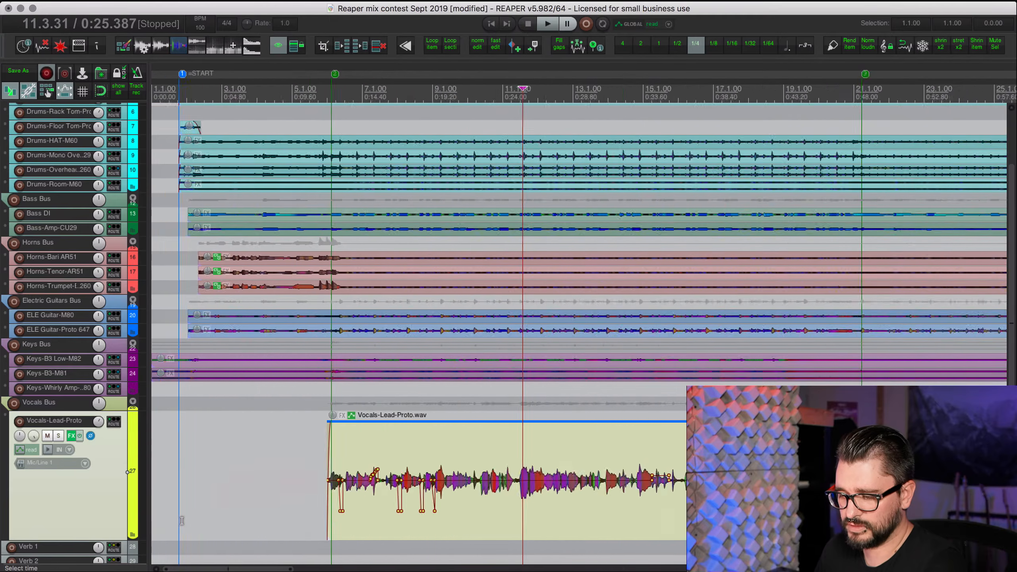
scroll(181, 519, "down", 2)
scroll(186, 519, "left", 8)
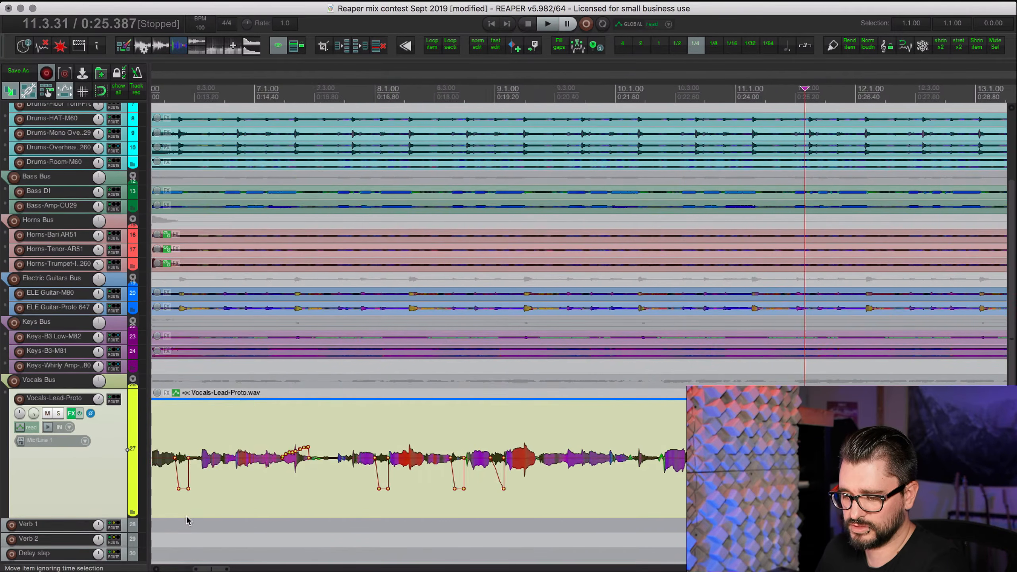
Step: Examine the volume envelope dips on the lead vocal item around bars 8 and 18
scroll(363, 496, "right", 2)
scroll(363, 497, "down", 1)
left_click(366, 479)
scroll(374, 479, "up", 3)
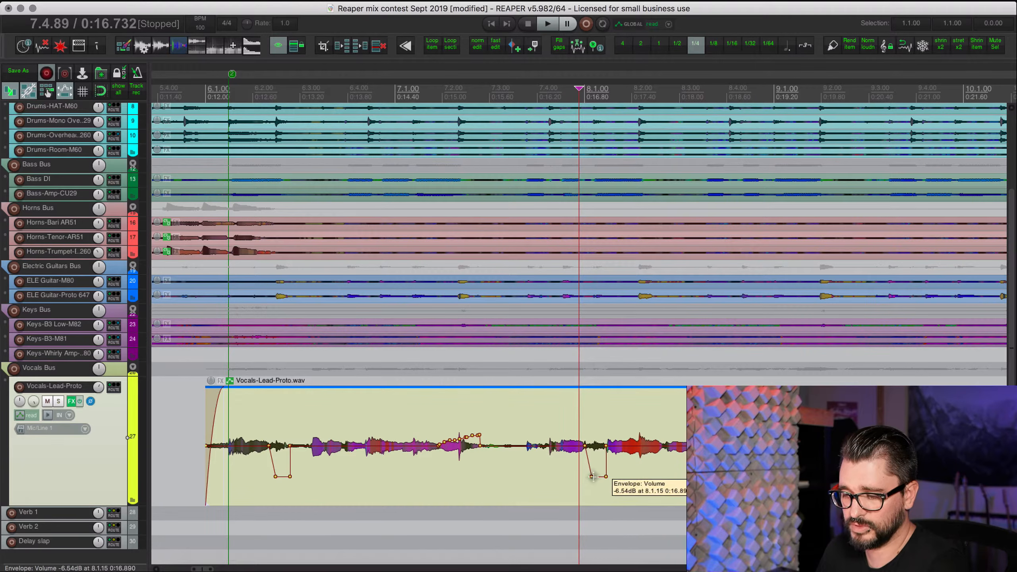
scroll(593, 477, "down", 2)
scroll(589, 477, "down", 4)
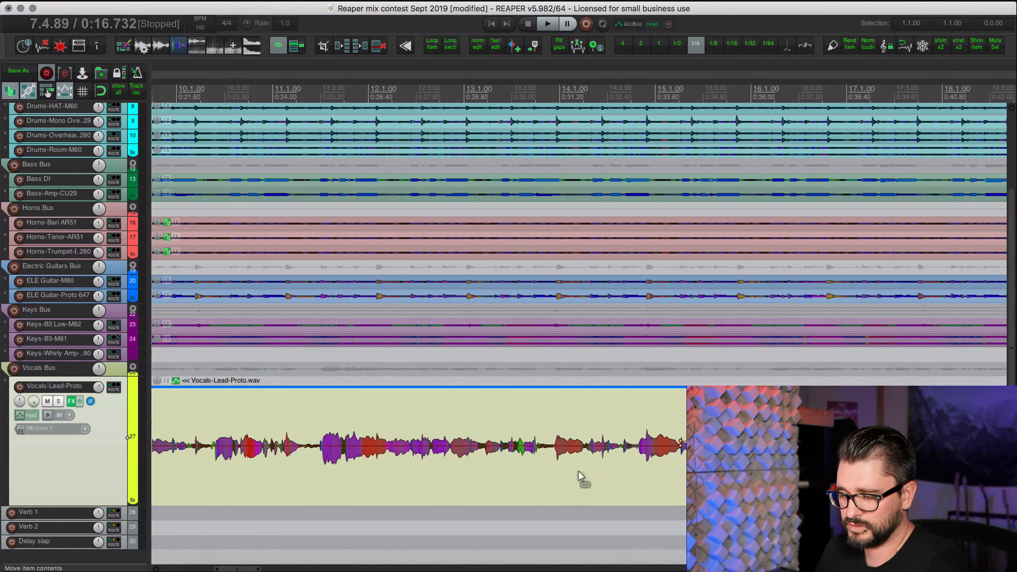
scroll(583, 476, "right", 5)
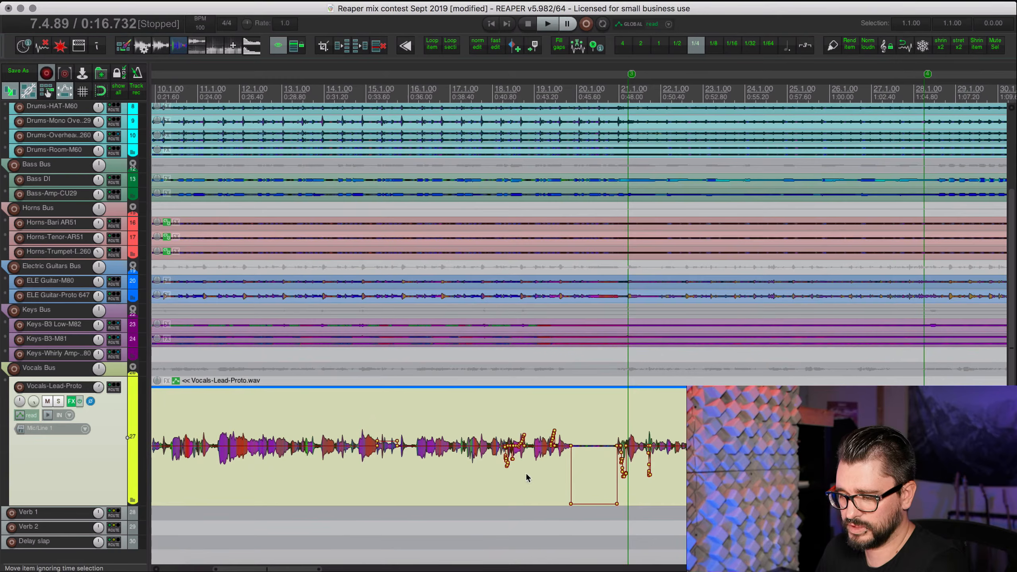
left_click(511, 473)
scroll(523, 477, "up", 7)
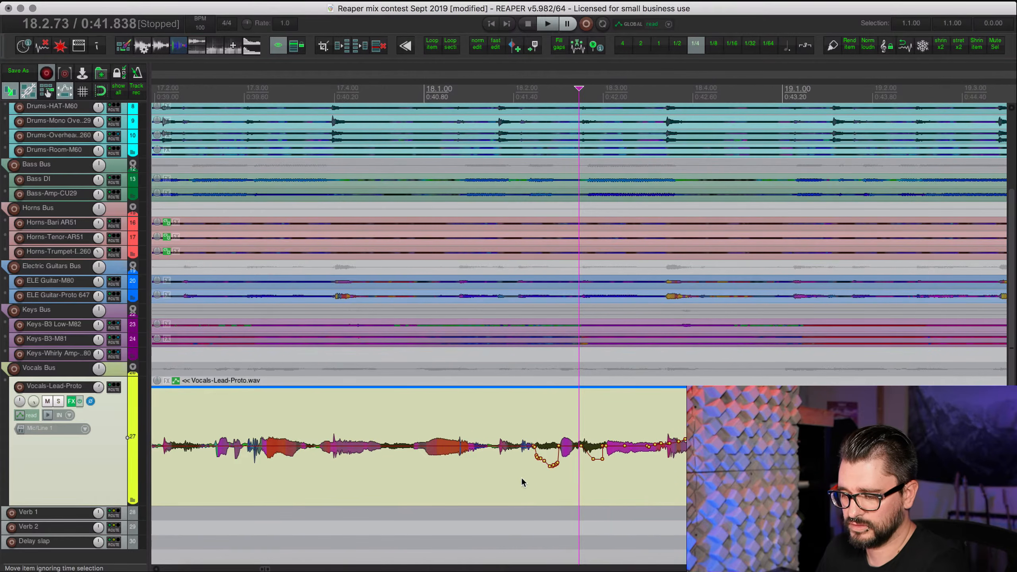
scroll(518, 481, "down", 3)
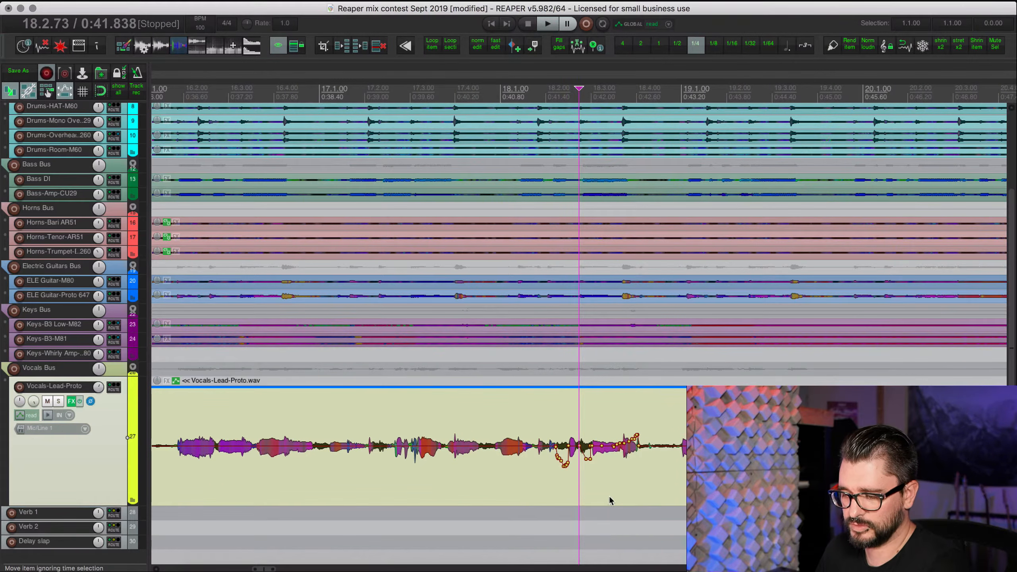
Step: Solo the lead vocal and play it from about bar 18 with its take volume envelope turned off
left_click(529, 482)
left_click(532, 473)
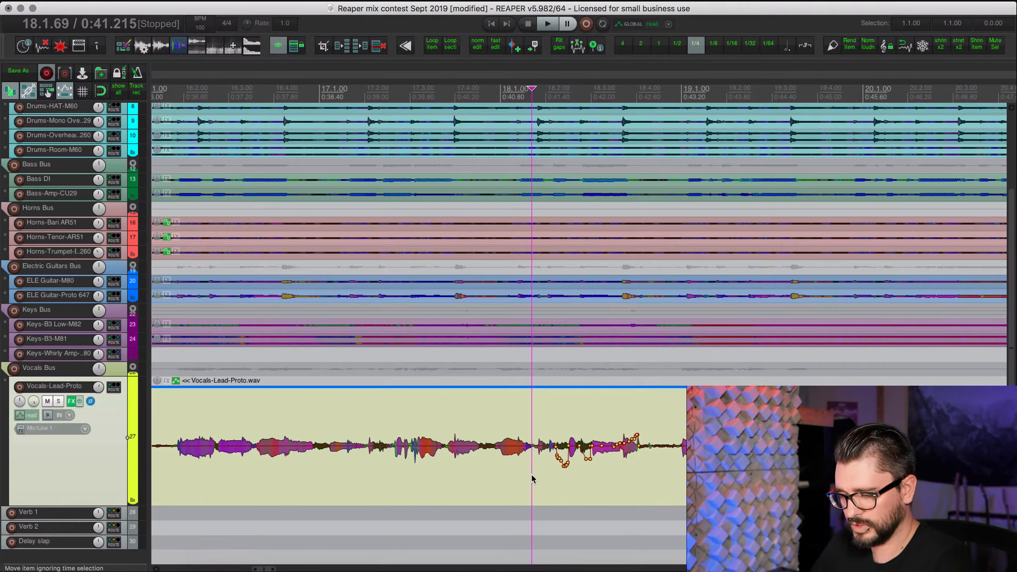
key("F6")
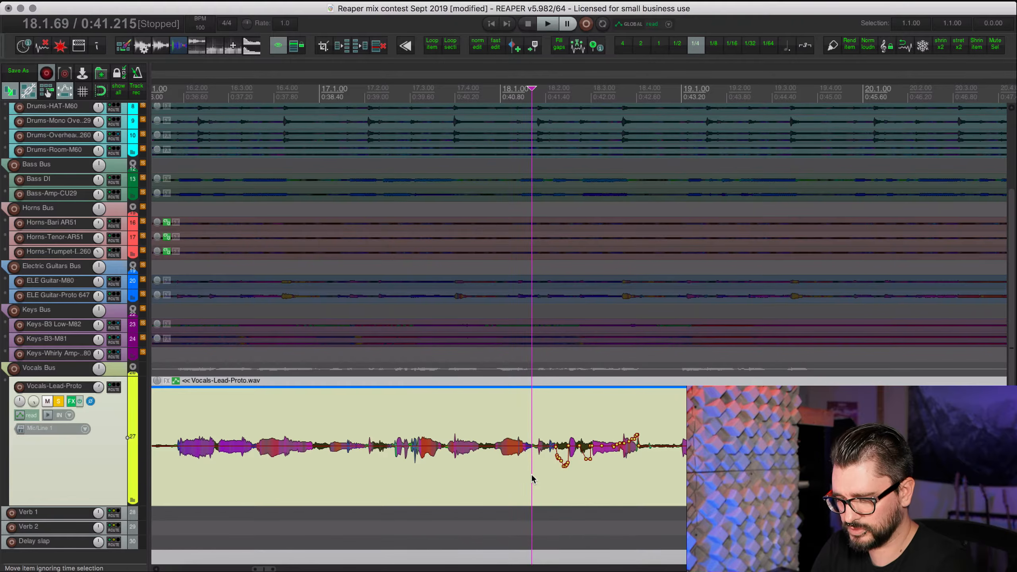
key("shift+v")
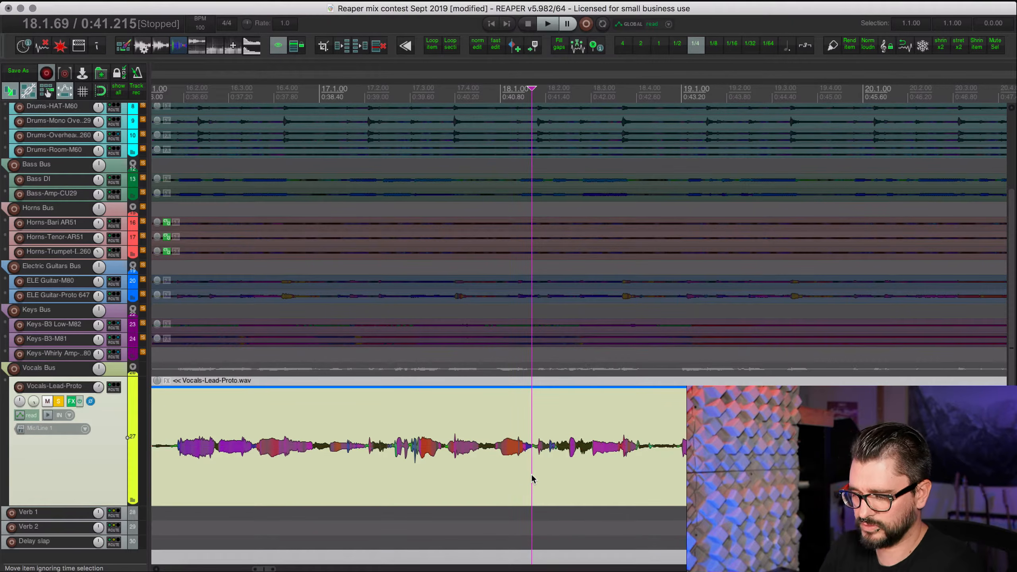
key("space")
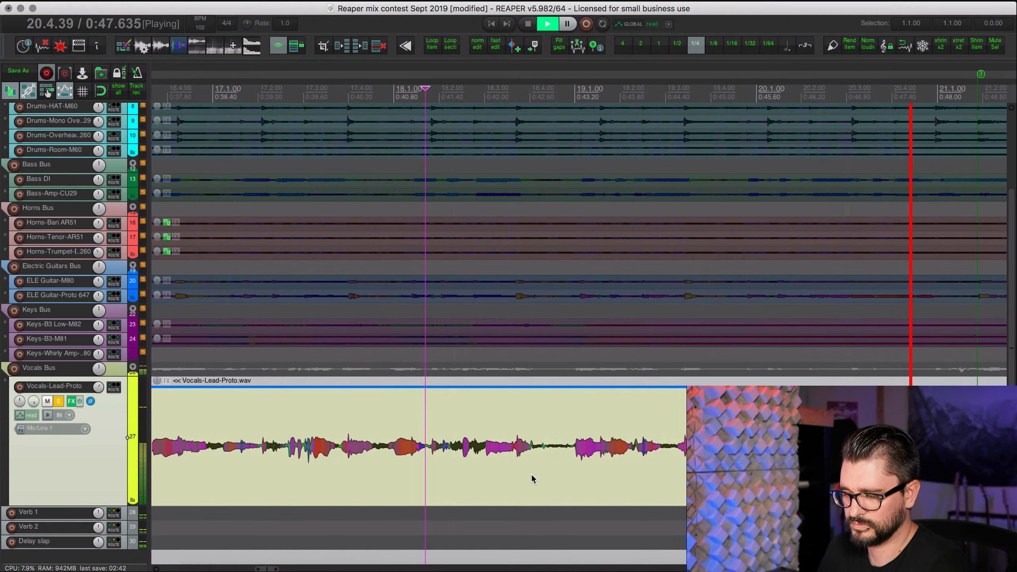
key("space")
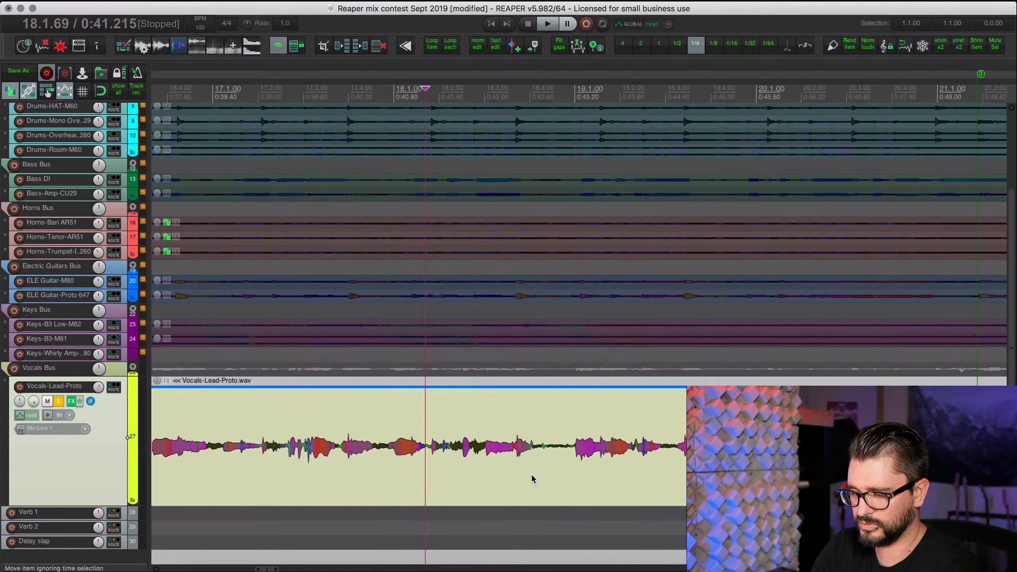
Step: Turn the lead vocal's take volume envelope back on, play the same passage, and unsolo the track
key("shift+v")
key("space")
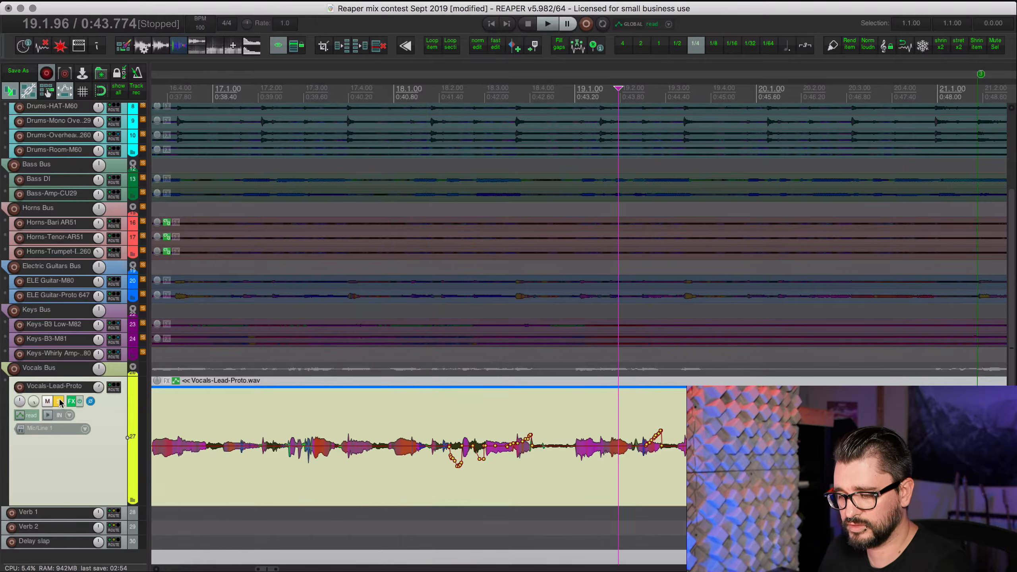
left_click(59, 401)
Step: Examine the lead vocal's volume envelope dips and boosts from about bar 19 through bar 55
scroll(565, 485, "down", 4)
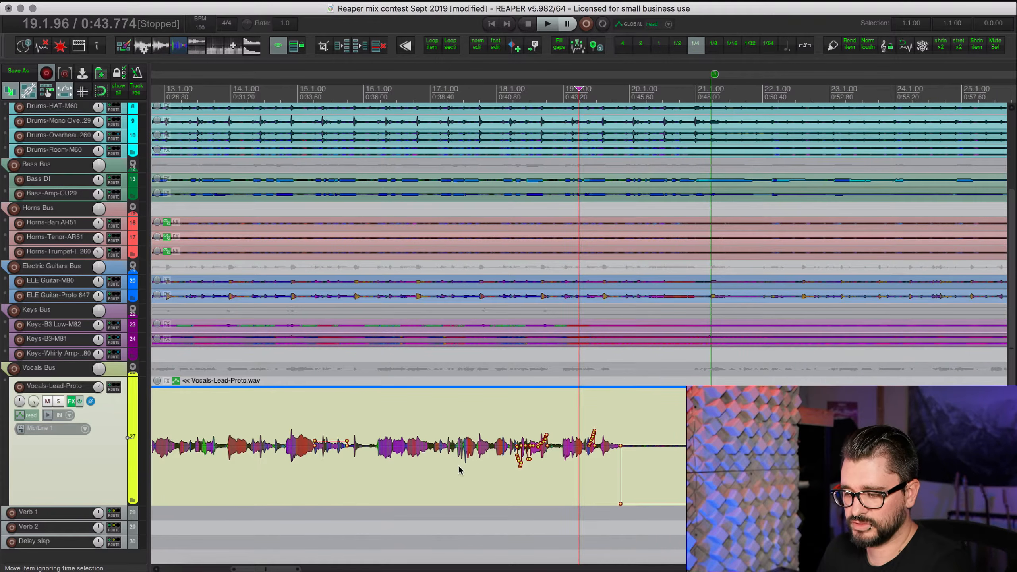
scroll(459, 469, "right", 7)
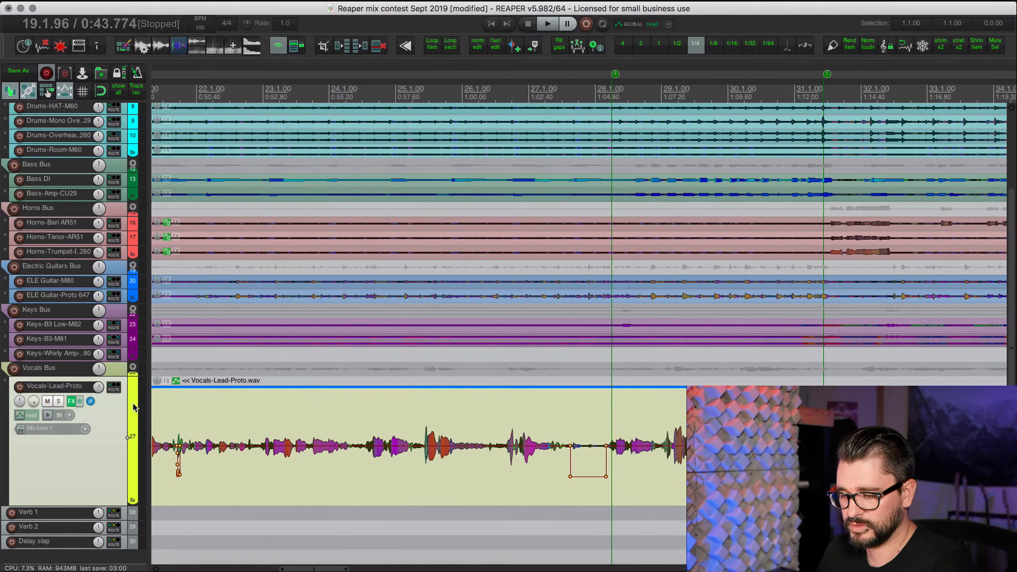
scroll(401, 441, "right", 3)
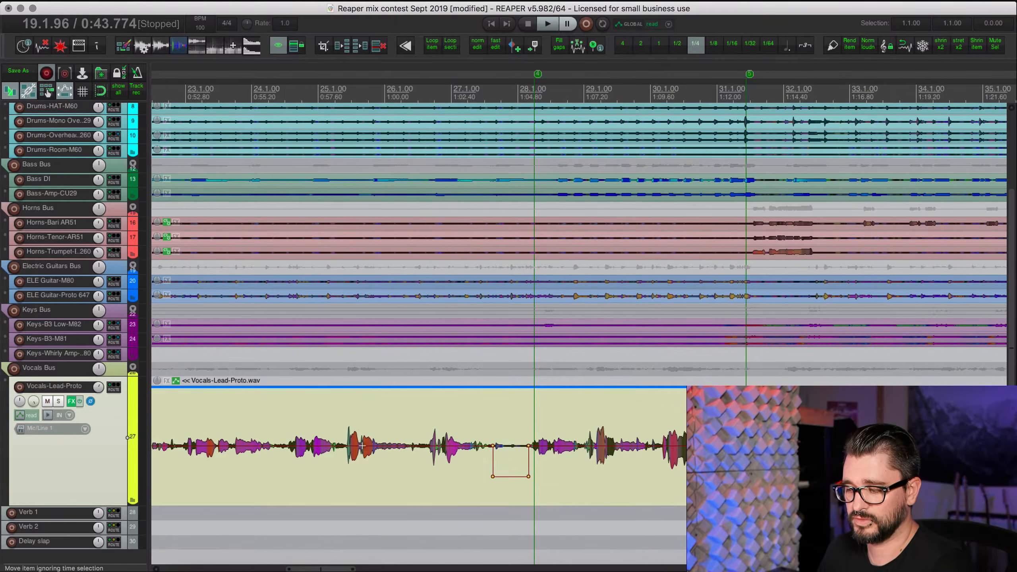
scroll(362, 446, "right", 3)
scroll(362, 445, "right", 4)
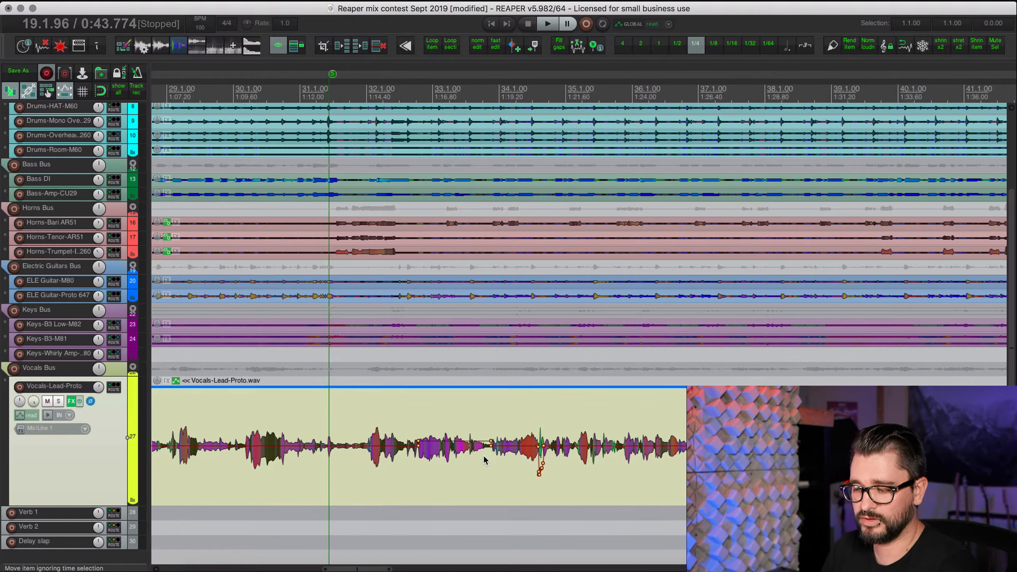
scroll(541, 455, "right", 5)
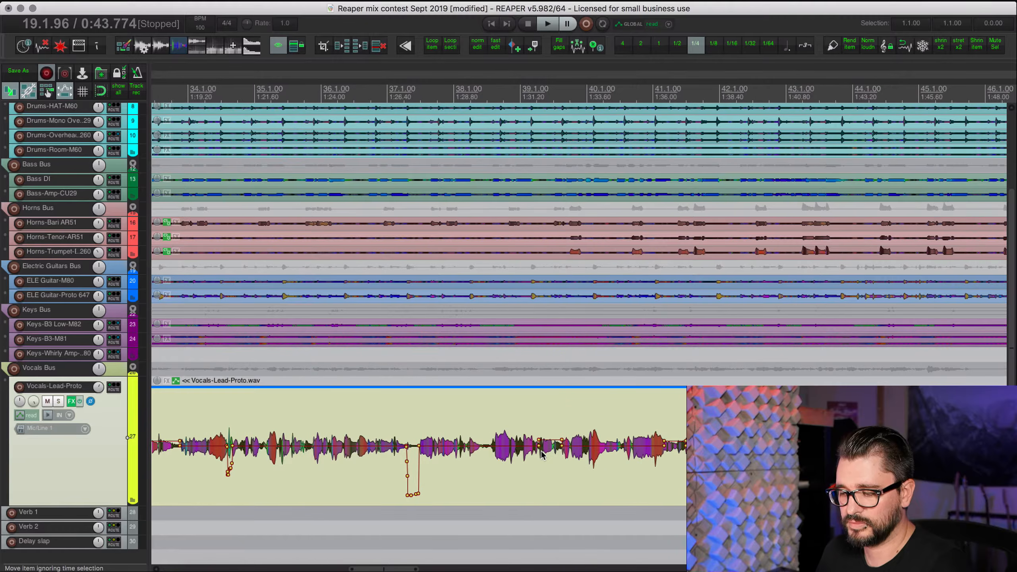
scroll(541, 455, "right", 9)
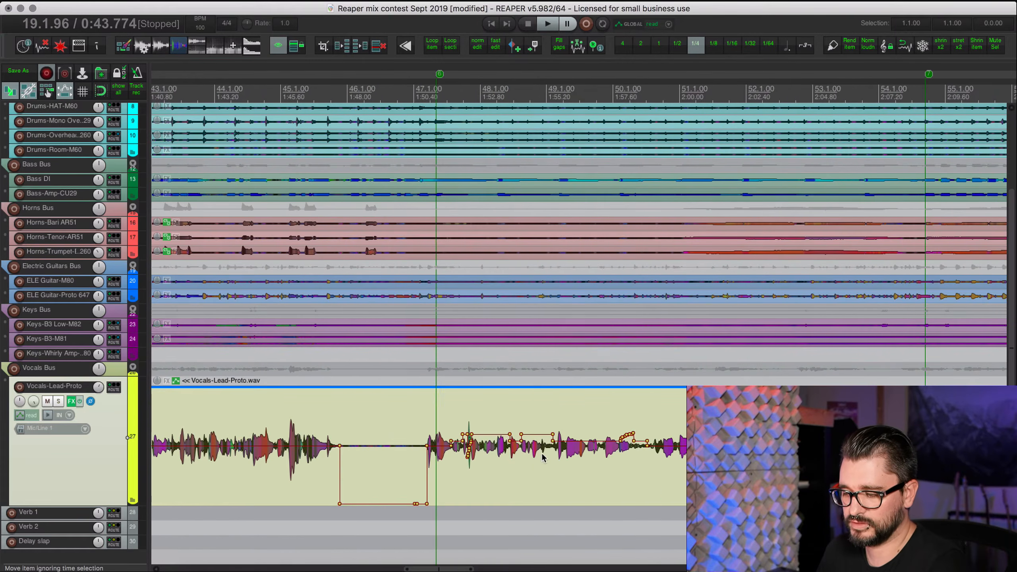
left_click(465, 469)
scroll(488, 484, "up", 5)
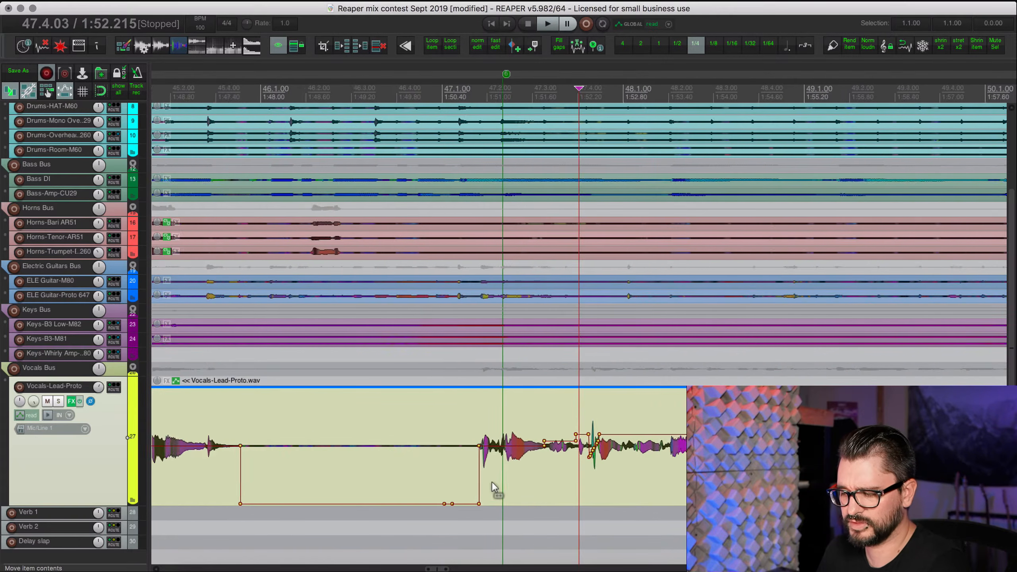
scroll(633, 467, "right", 3)
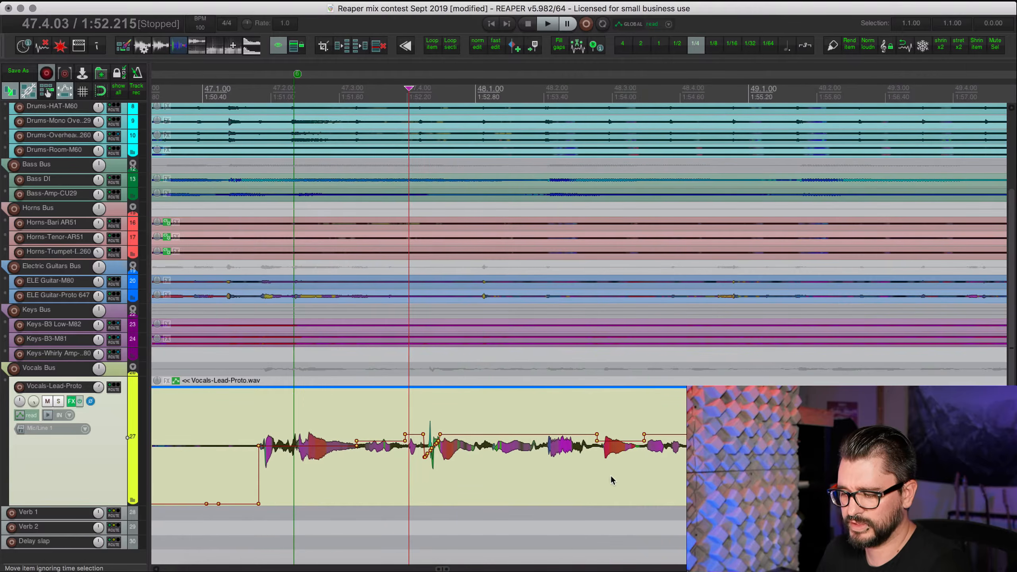
scroll(610, 475, "down", 5)
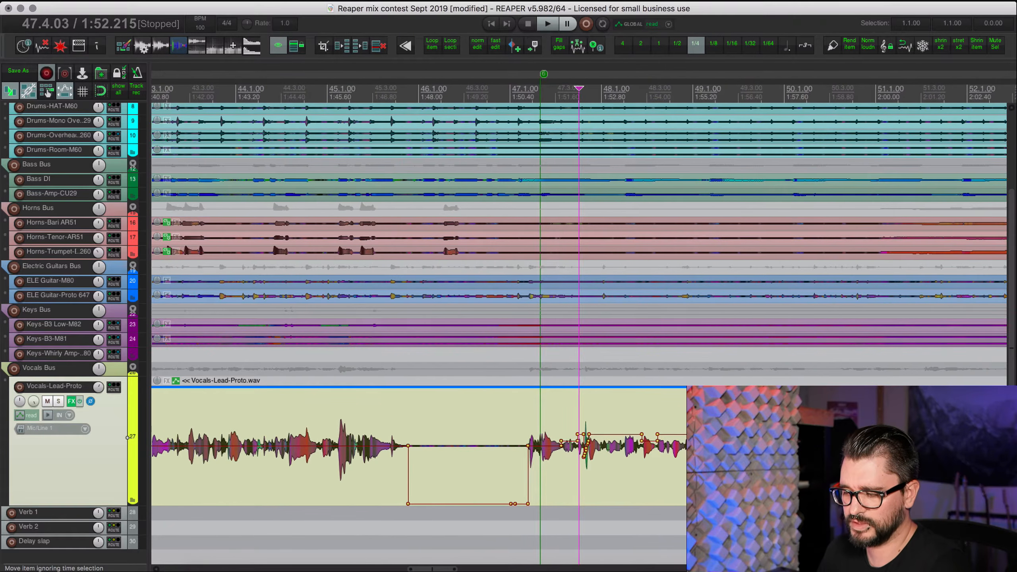
scroll(600, 461, "right", 6)
Step: Play the full mix over the lead vocal's envelope dip near the end of bar 52
left_click(689, 480)
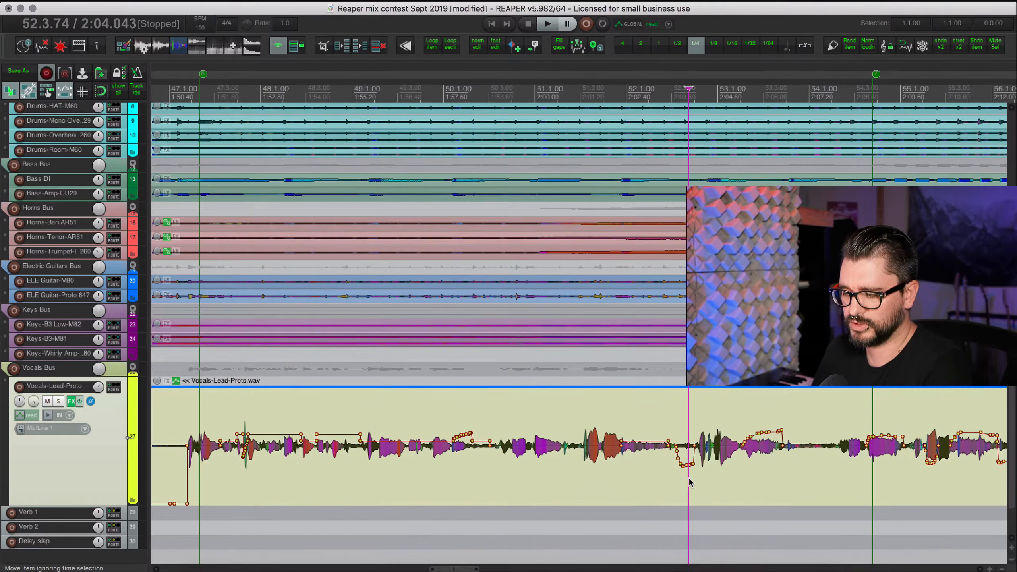
key("space")
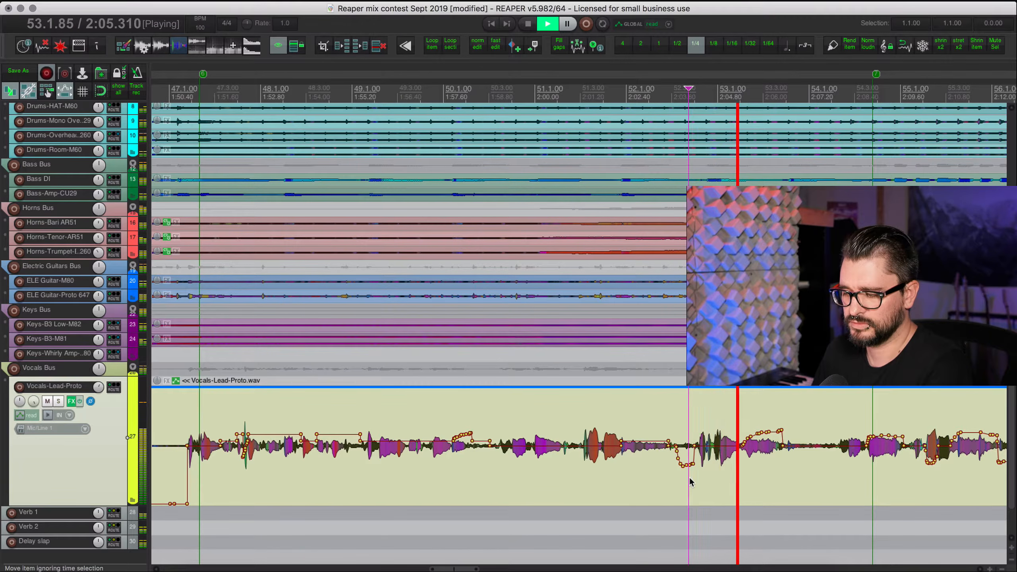
key("space")
left_click(713, 479)
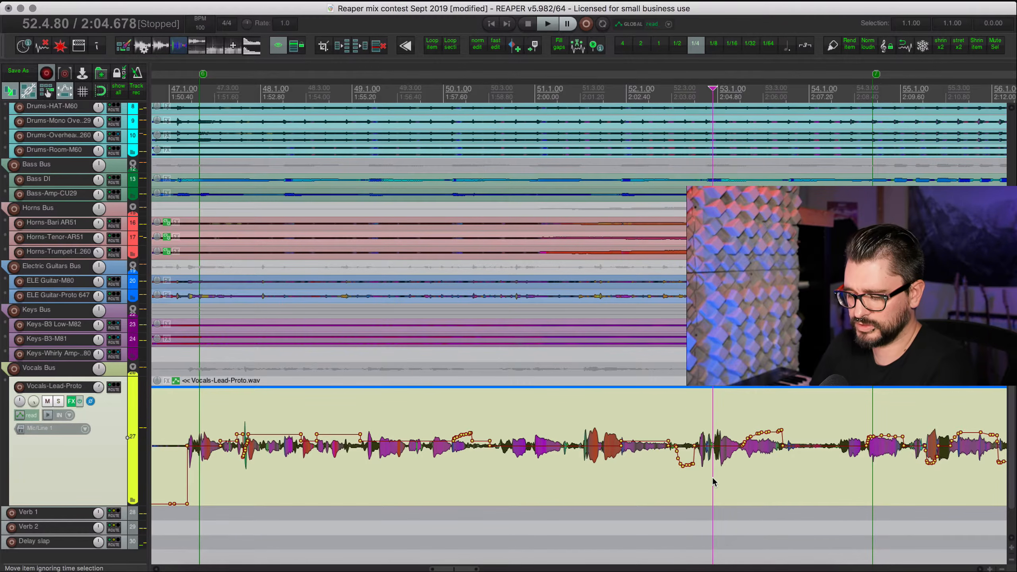
Step: Play the end of bar 52 with the lead vocal's take volume envelope turned off, and turn the envelope back on
key("shift+v")
left_click(683, 483)
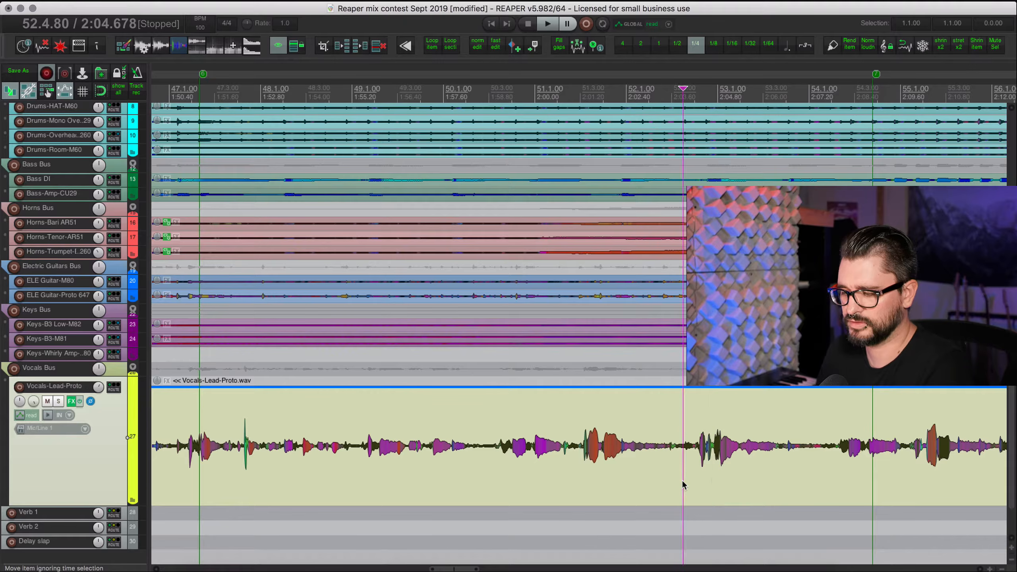
key("space")
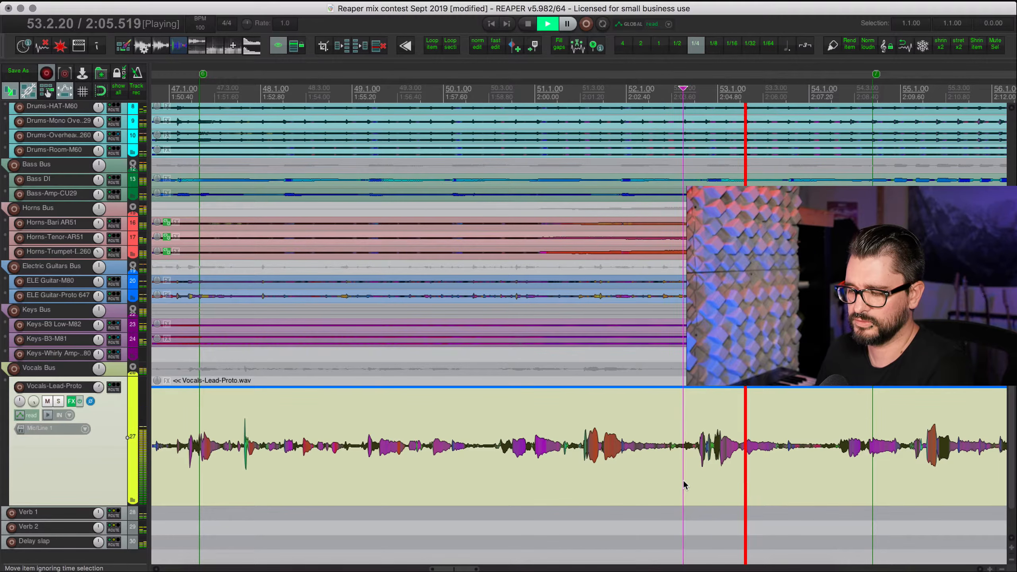
key("space")
left_click(699, 483)
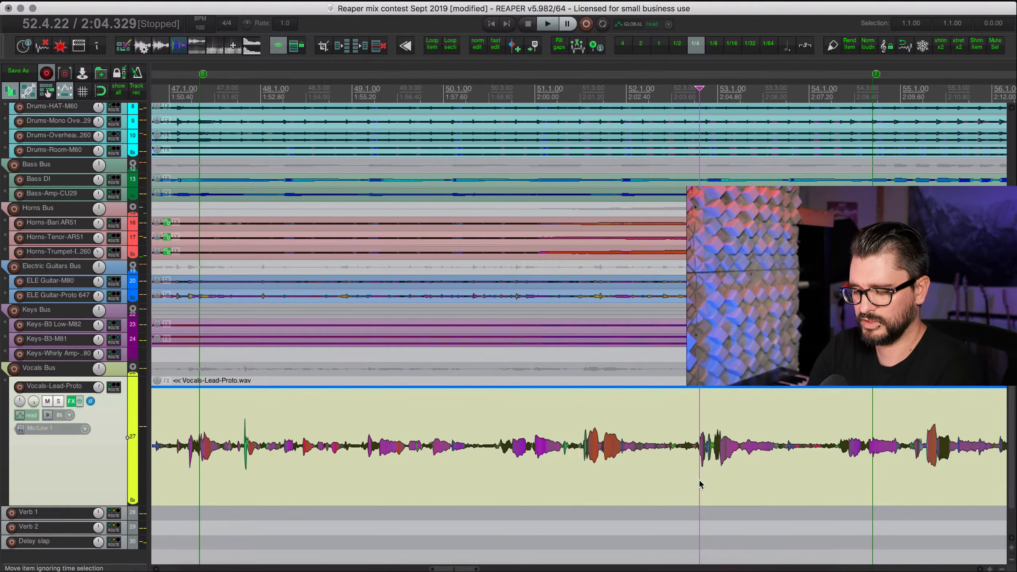
key("shift+v")
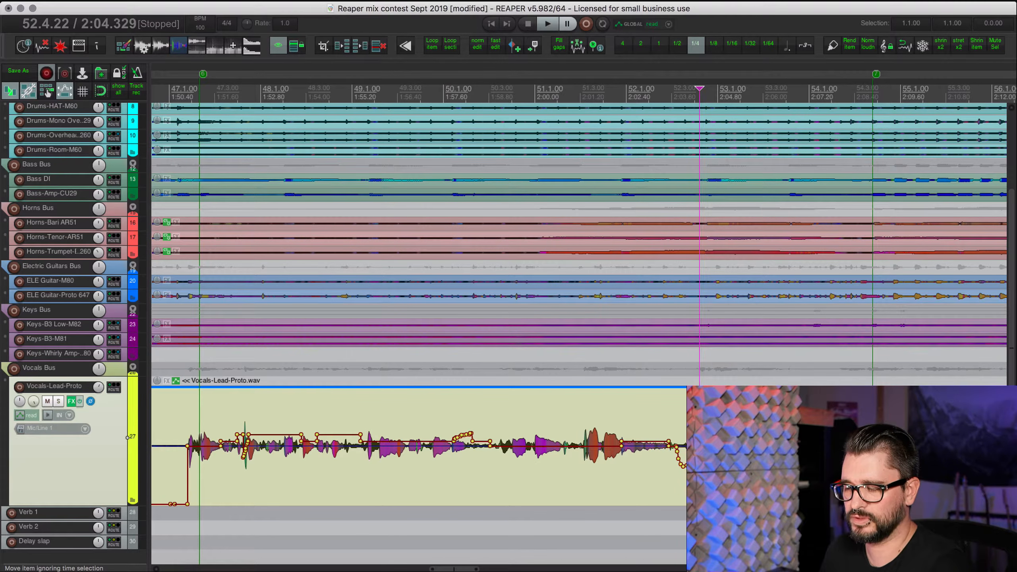
Step: Review the lead vocal's volume envelope over the full length of the song
left_click(785, 482)
scroll(785, 483, "down", 10)
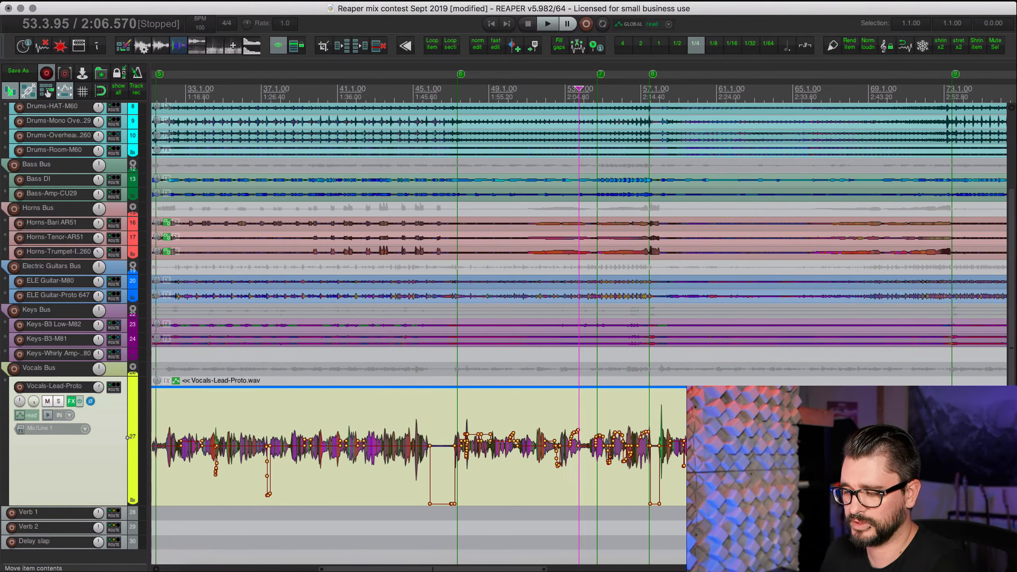
scroll(785, 483, "down", 5)
scroll(546, 462, "down", 1)
left_click(546, 462)
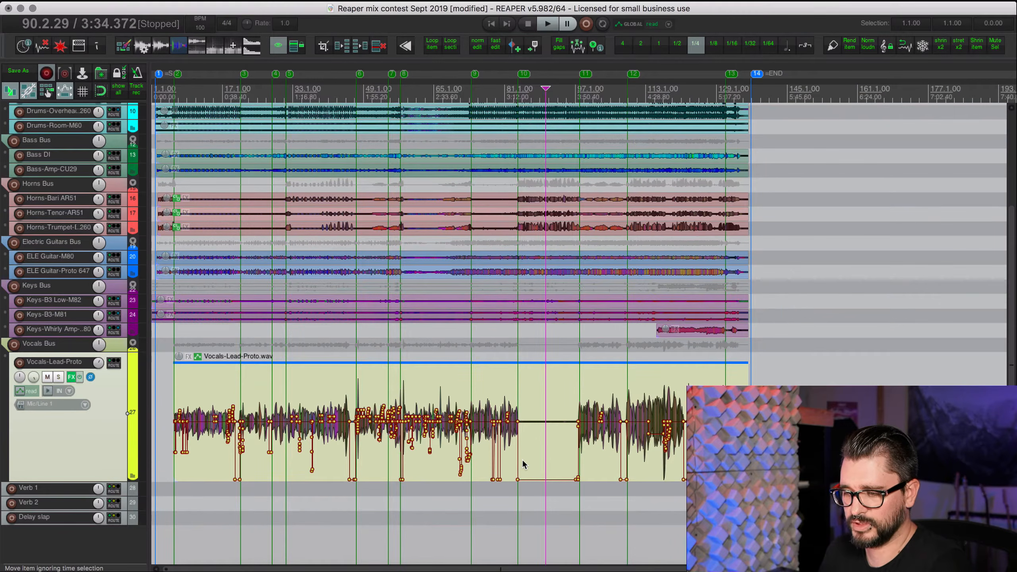
Step: Show the volume automation envelopes on all tracks and review them from the drums down across the whole song
key("alt+v")
scroll(332, 313, "right", 1)
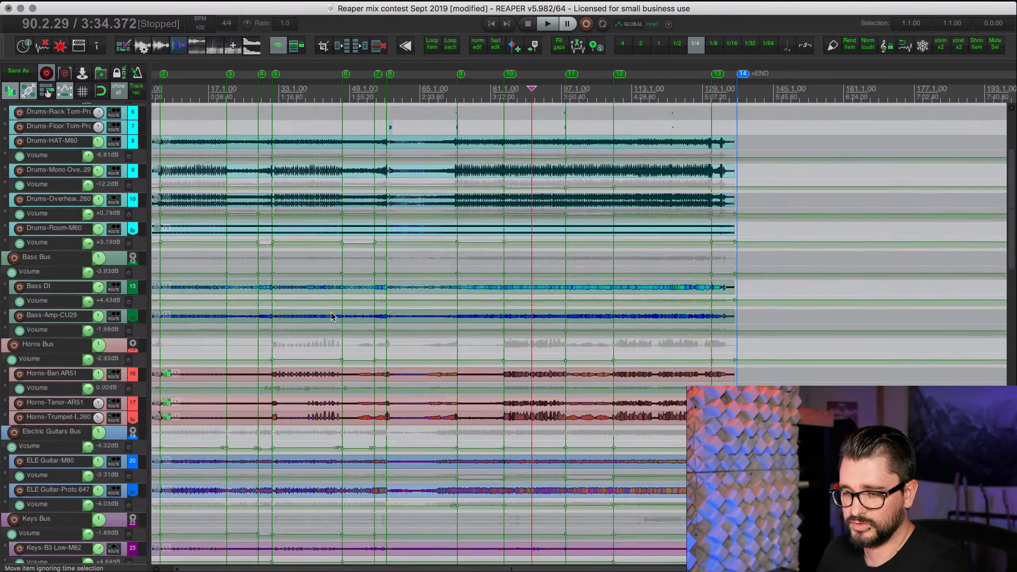
scroll(331, 312, "up", 5)
scroll(332, 313, "up", 8)
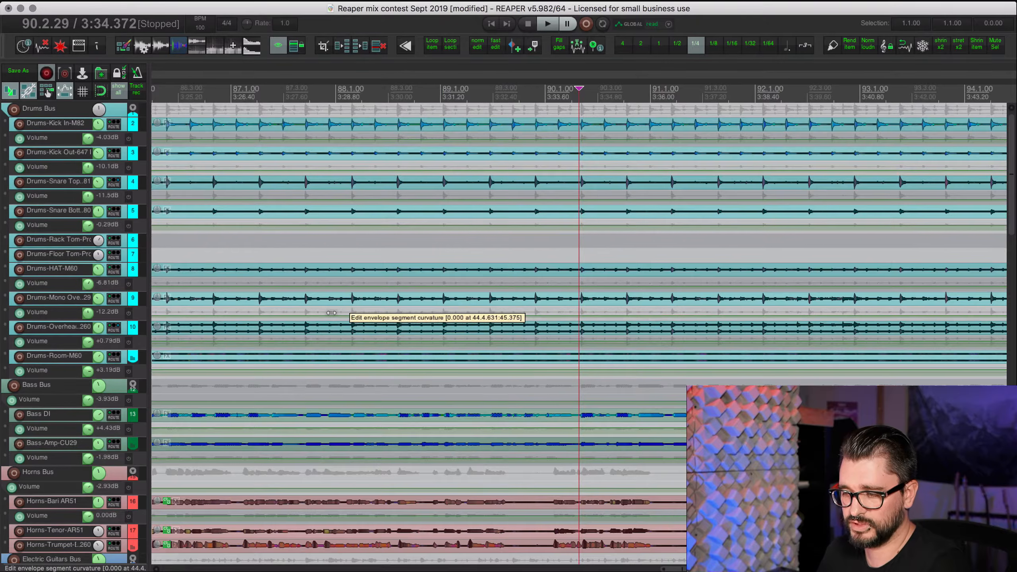
scroll(332, 312, "down", 6)
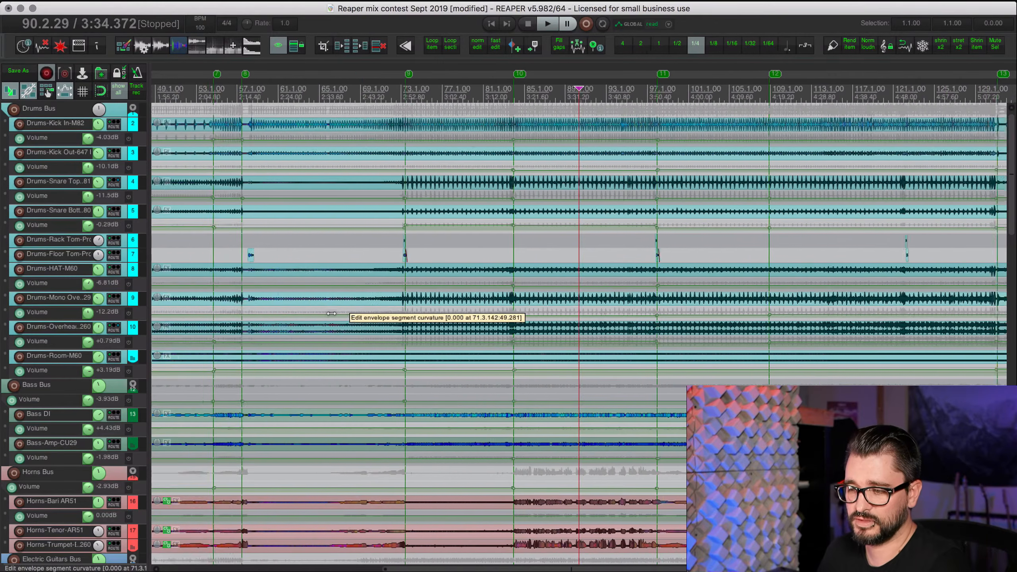
scroll(332, 313, "down", 2)
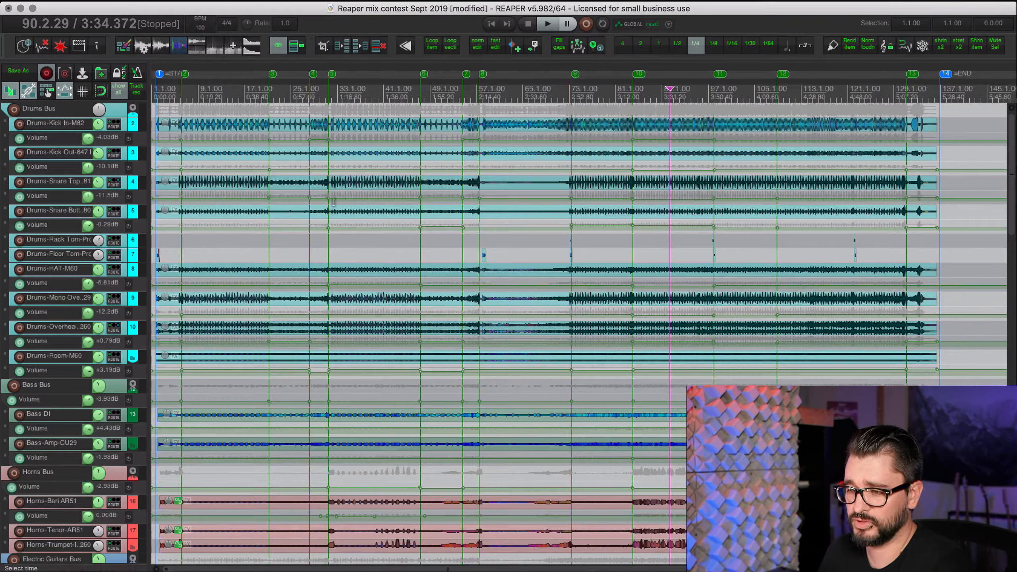
Step: Make a time selection of the section between markers 8 and 9 and set the global automation override to latch preview
double_click(535, 88)
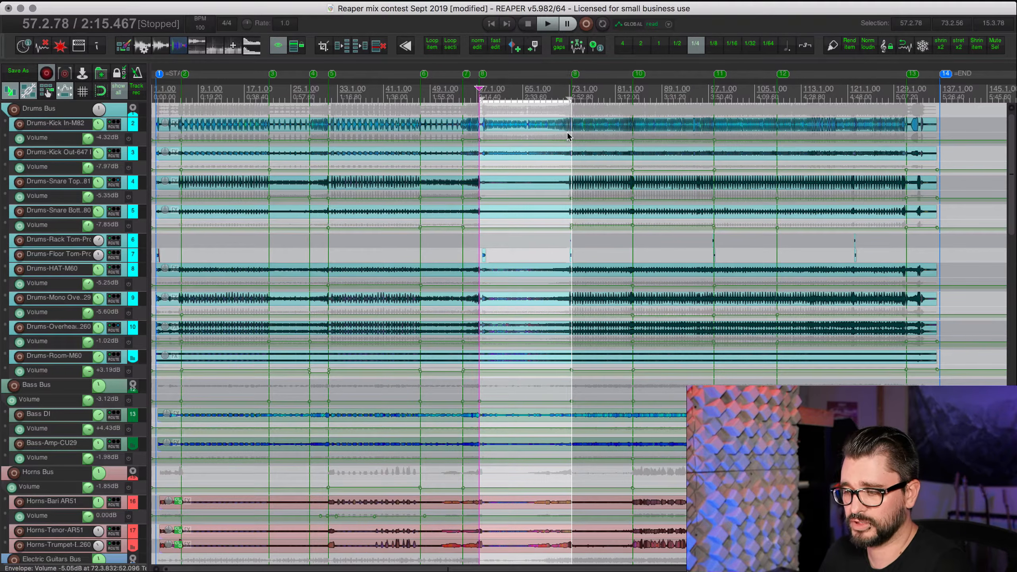
key("shift+l")
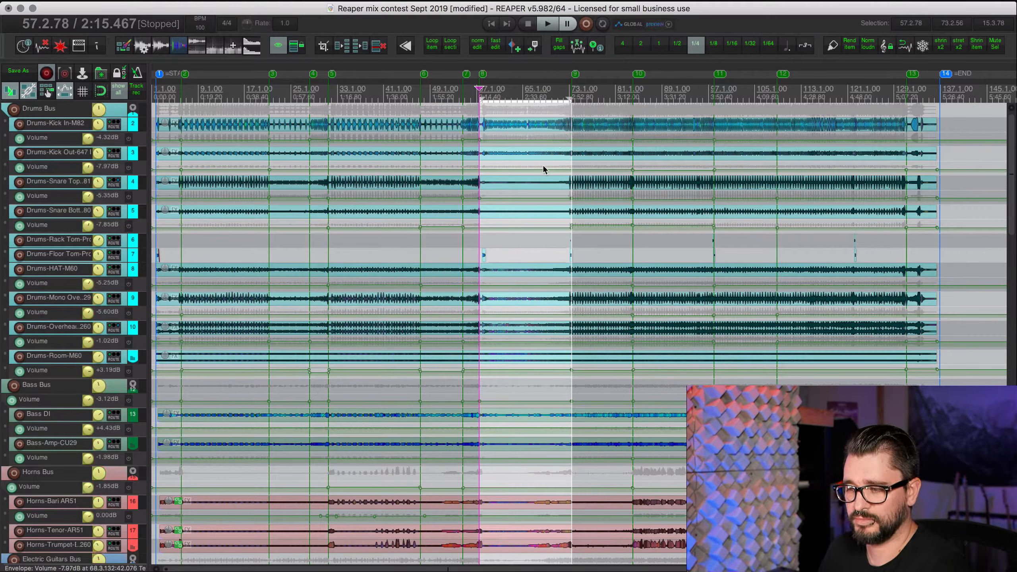
Step: Set the global automation override to read and examine the drum tracks' volume envelopes at marker 11
key("shift+l")
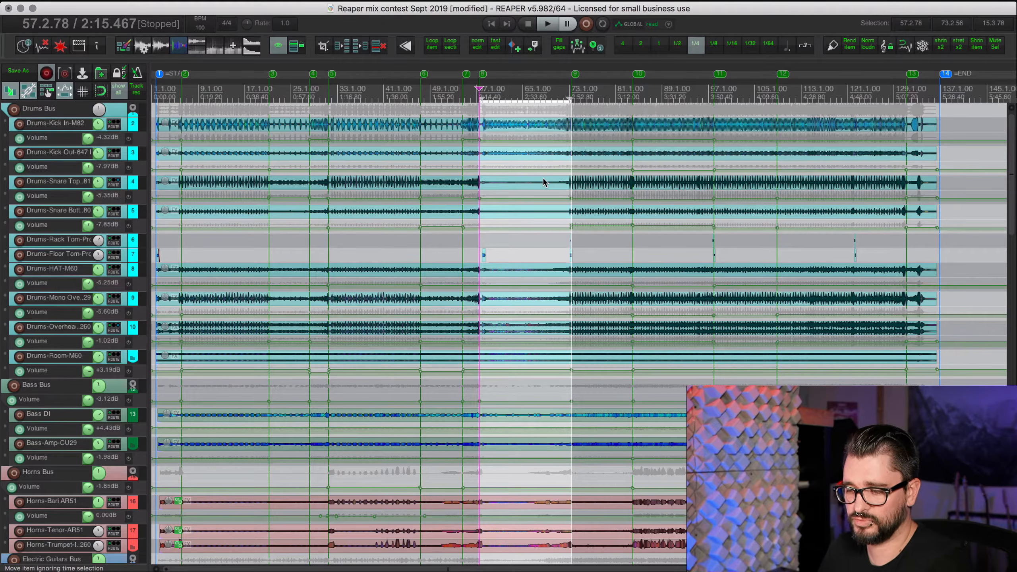
scroll(543, 179, "down", 2)
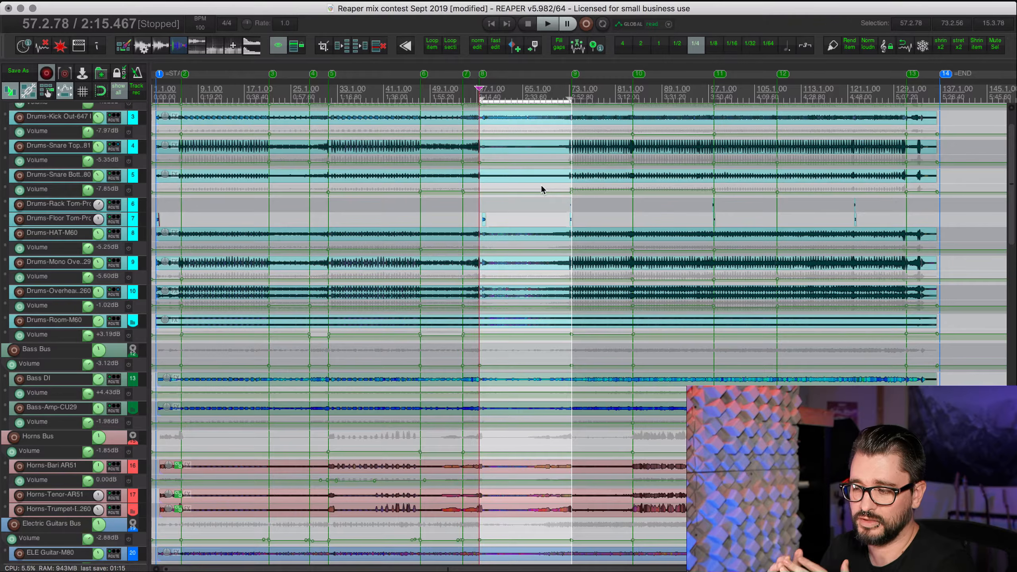
left_click(714, 96)
scroll(728, 226, "up", 5)
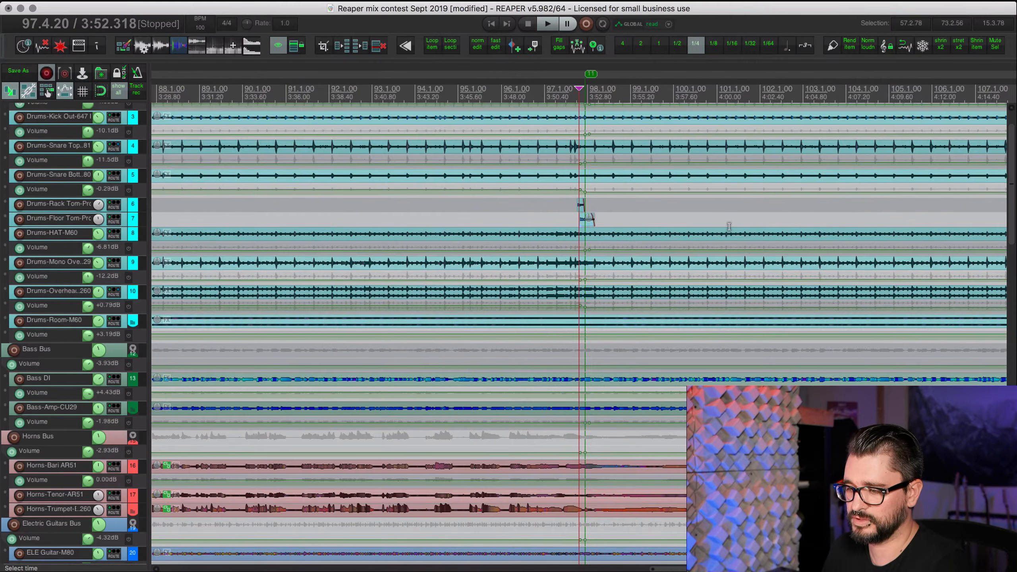
scroll(729, 227, "up", 9)
scroll(608, 227, "up", 4)
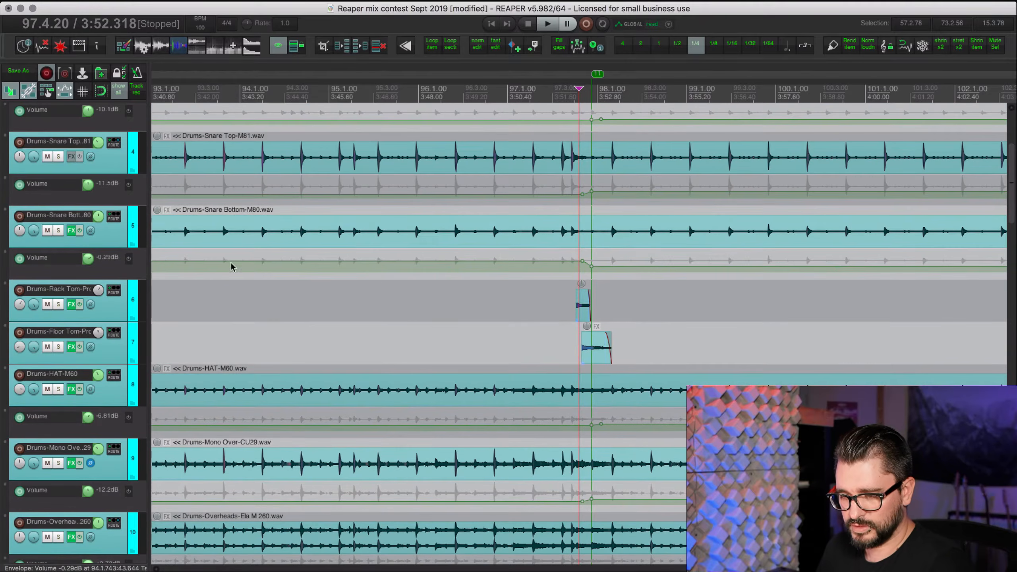
Step: Make a time selection from about bar 82 to bar 101 and play the soloed Drums Bus across marker 10 with the mixer shown
left_click(122, 240)
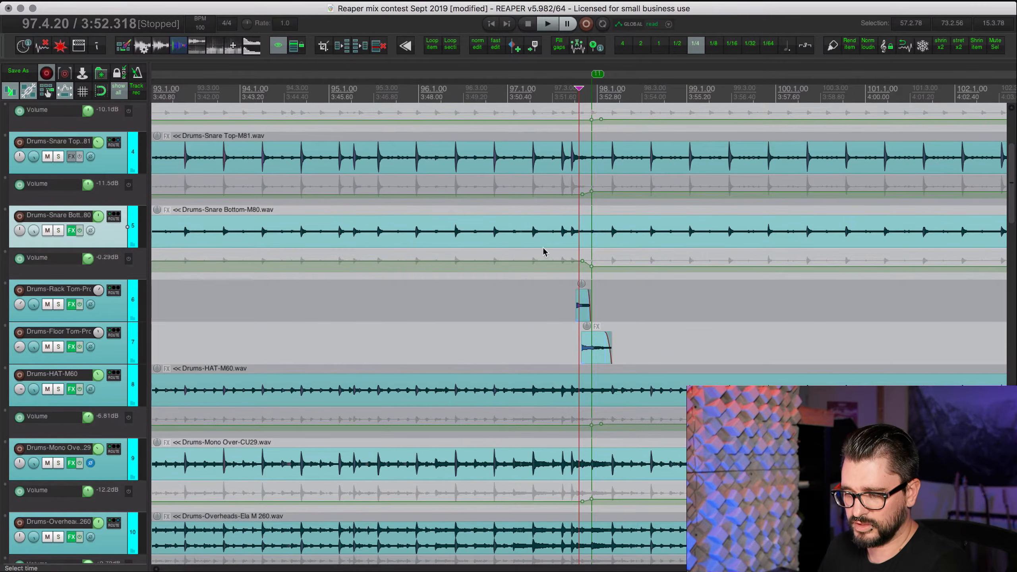
scroll(543, 250, "down", 5)
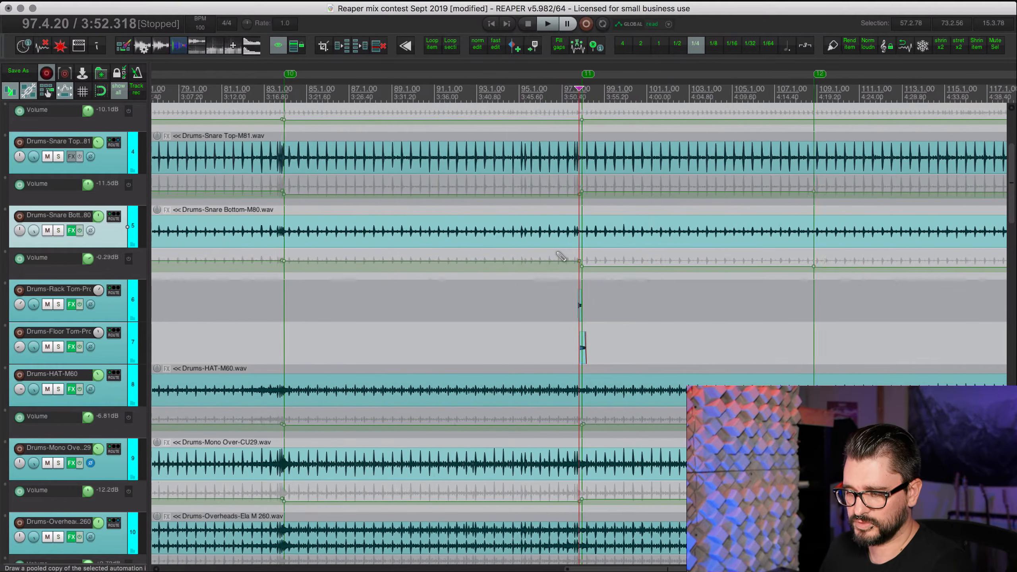
scroll(561, 256, "down", 1)
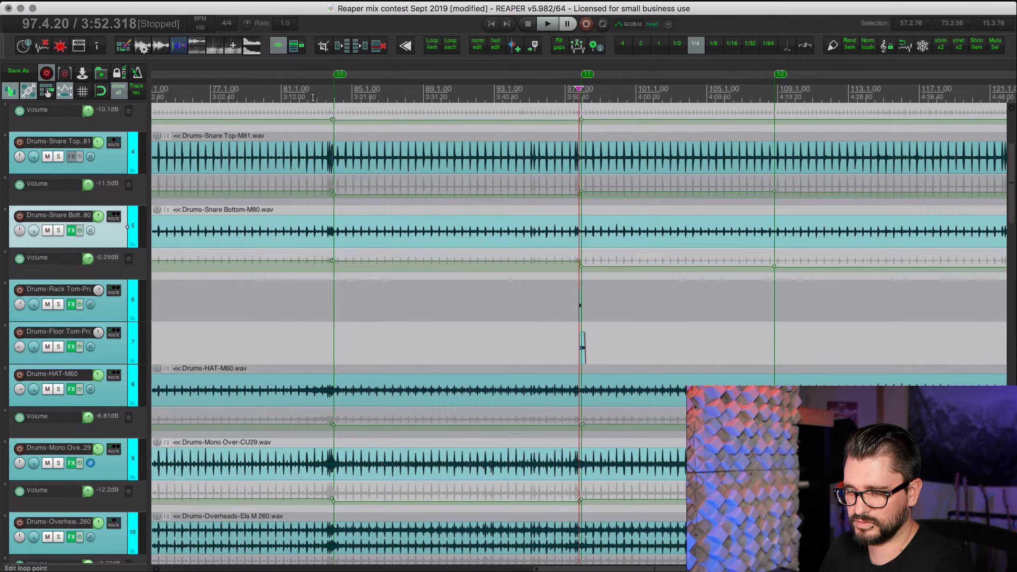
left_click_drag(311, 98, 651, 100)
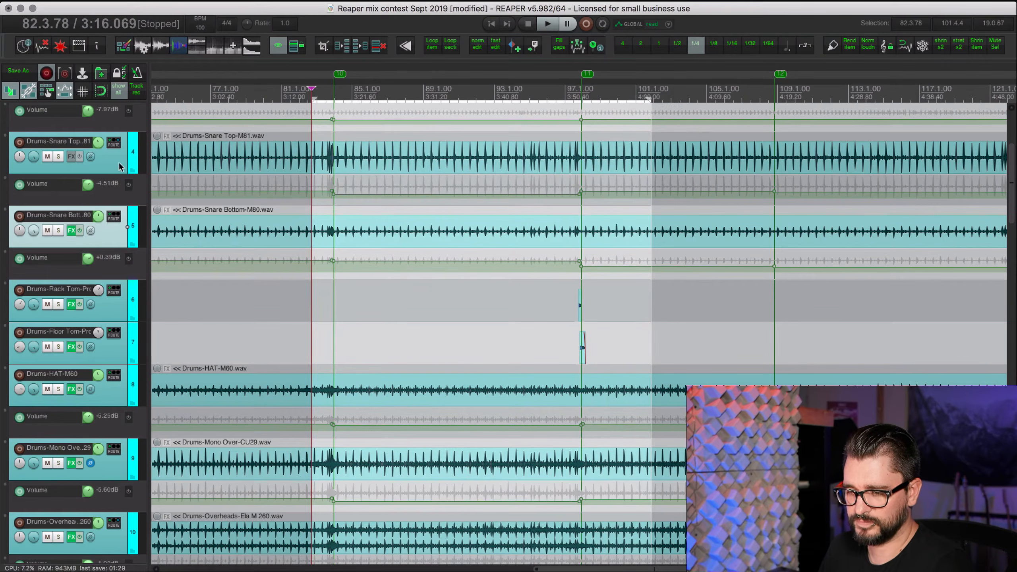
scroll(119, 164, "up", 4)
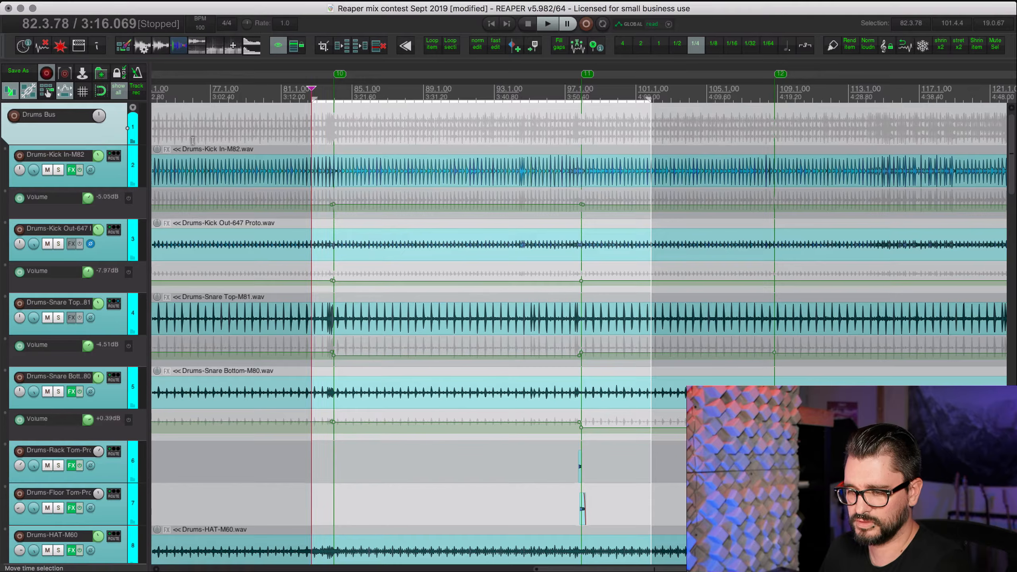
key("space")
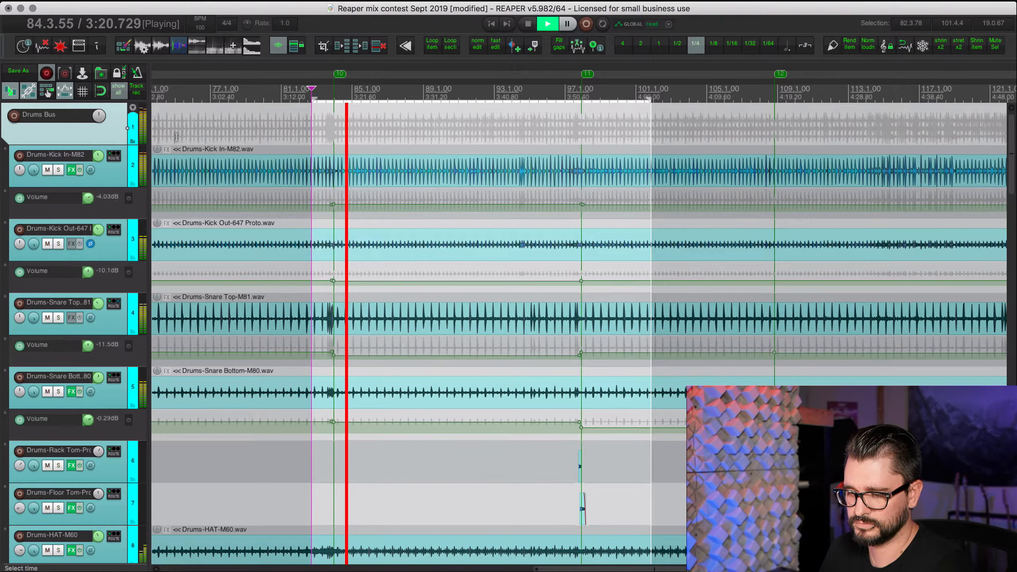
key("super+m")
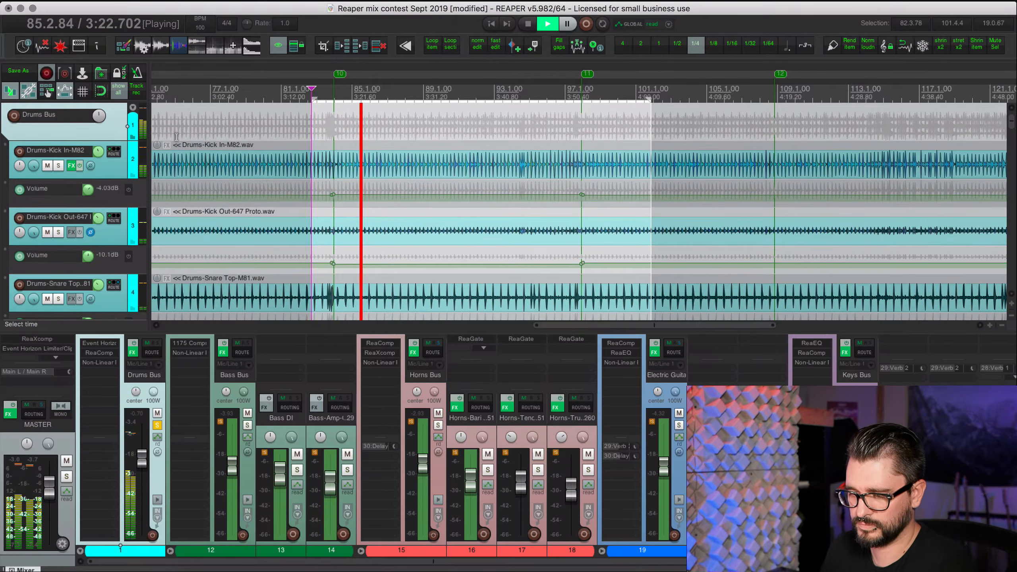
key("space")
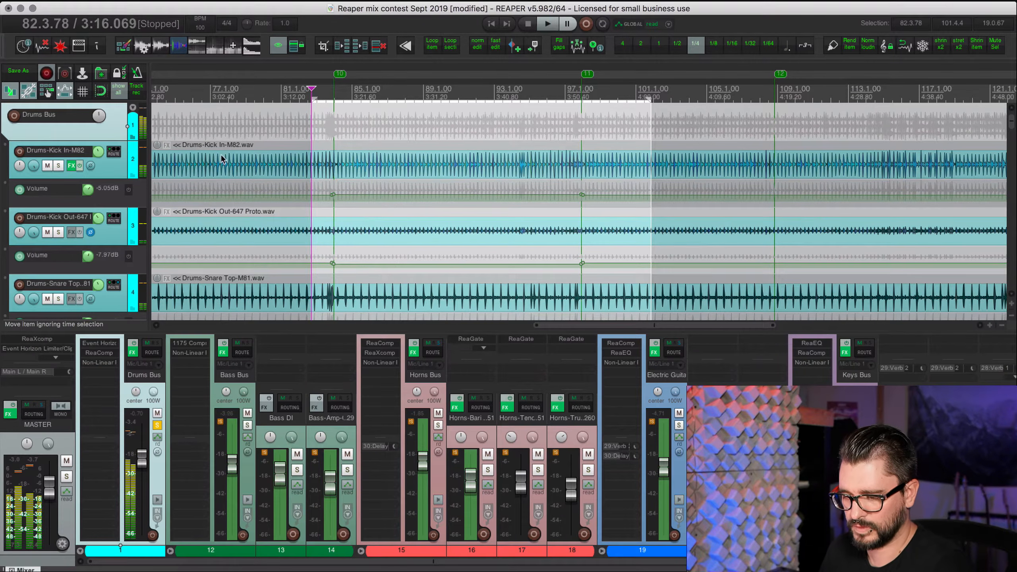
Step: Expand the Drums Bus tracks in the mixer and play the drums across markers 10 and 11 to compare fader levels
left_click(80, 551)
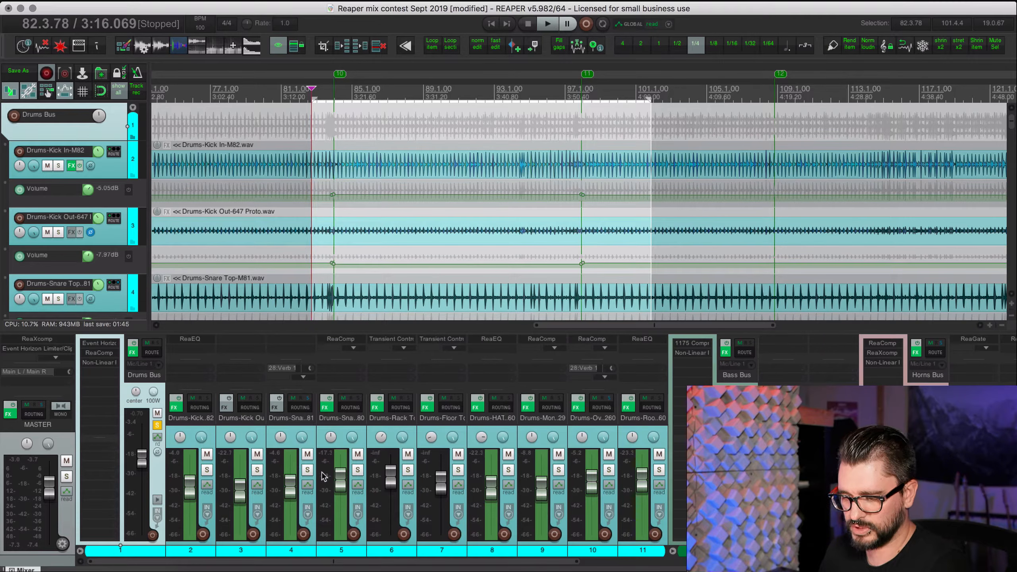
key("space")
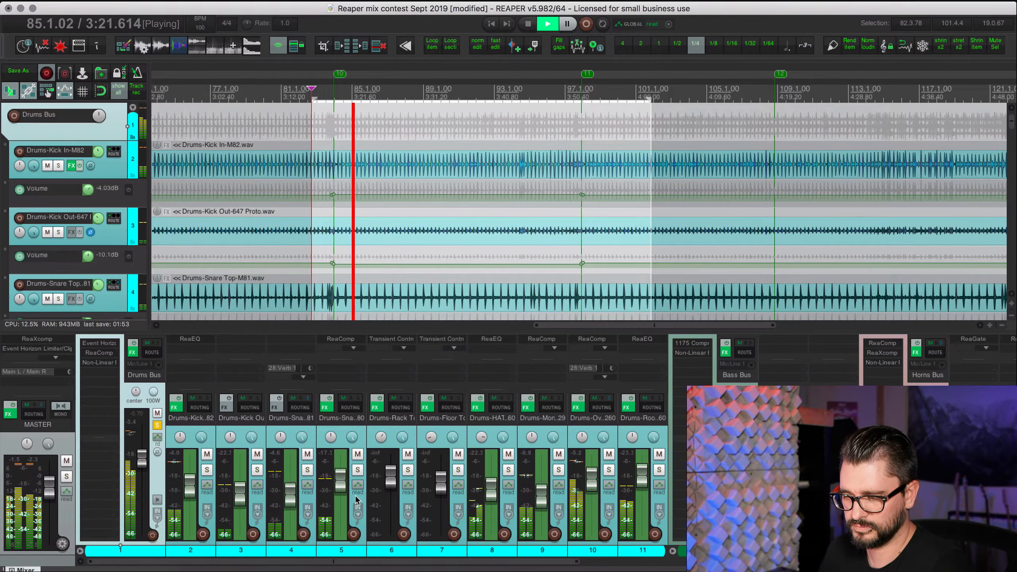
left_click(571, 93)
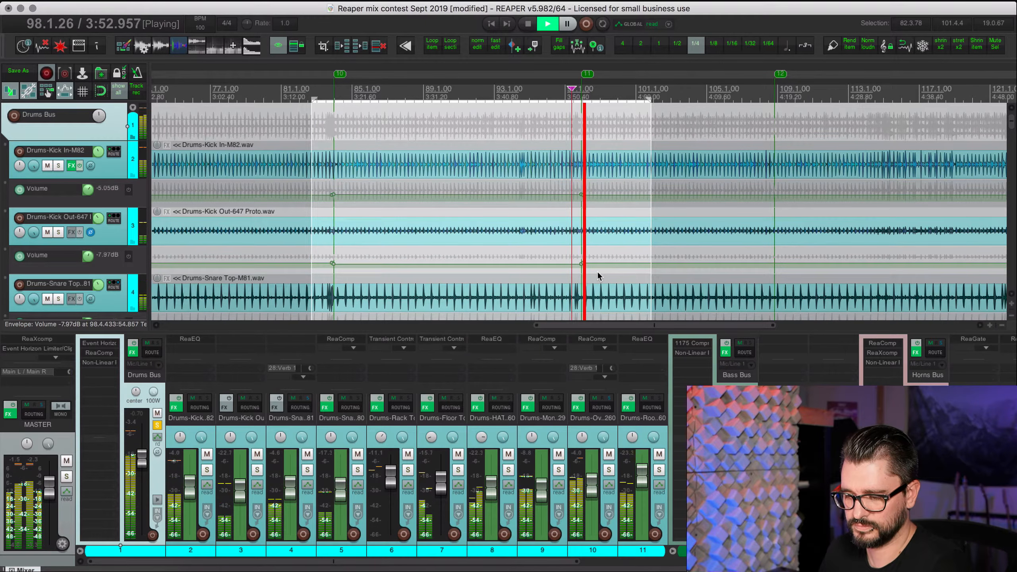
key("space")
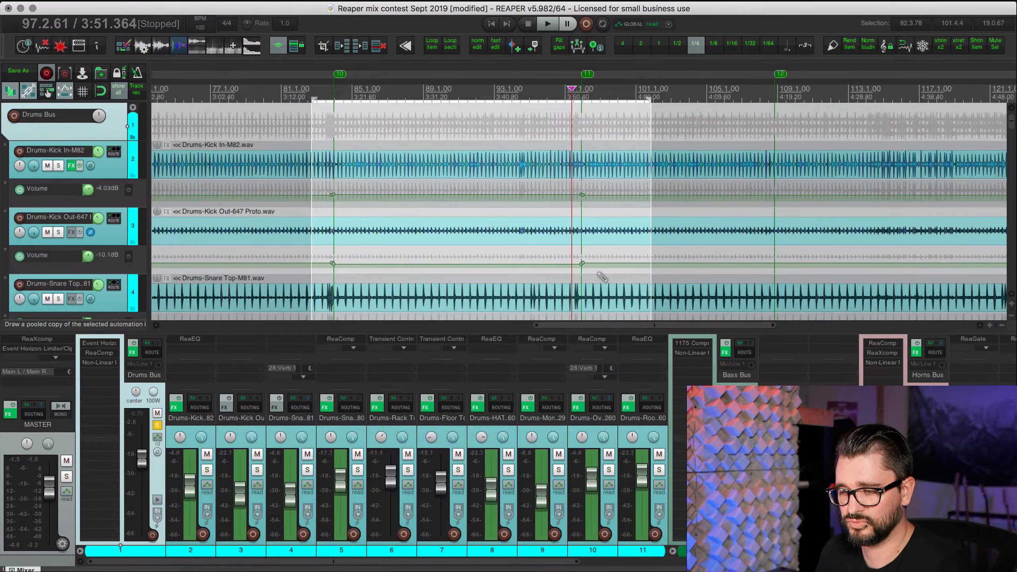
Step: Hide the mixer and unsolo the Drums Bus, clearing the time selection
key("alt+shift+d")
left_click(90, 105)
scroll(453, 146, "down", 5)
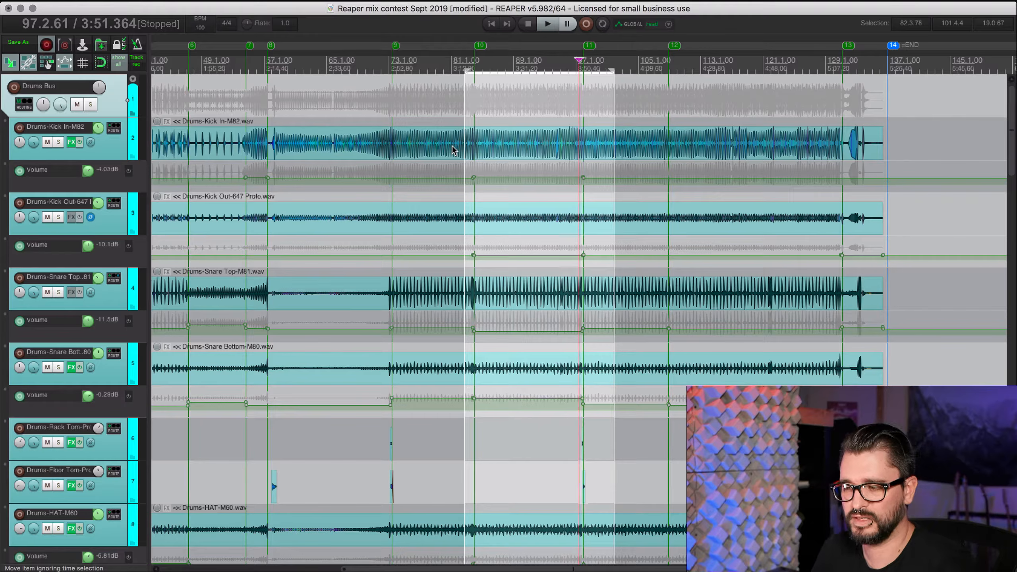
key("Escape")
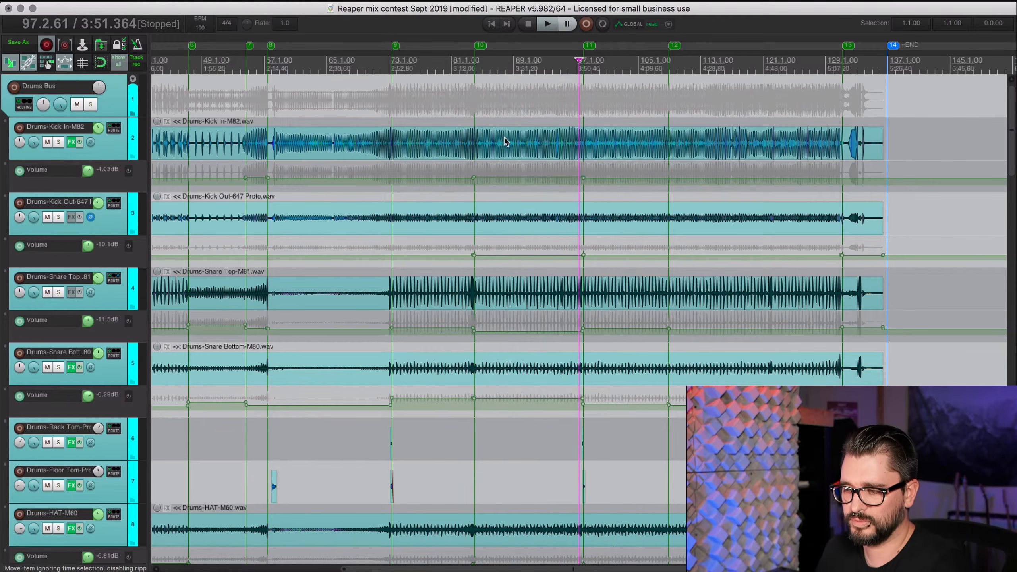
Step: Select the Electric Guitars Bus and examine the volume envelopes of its two guitar tracks across the song sections
scroll(506, 143, "down", 5)
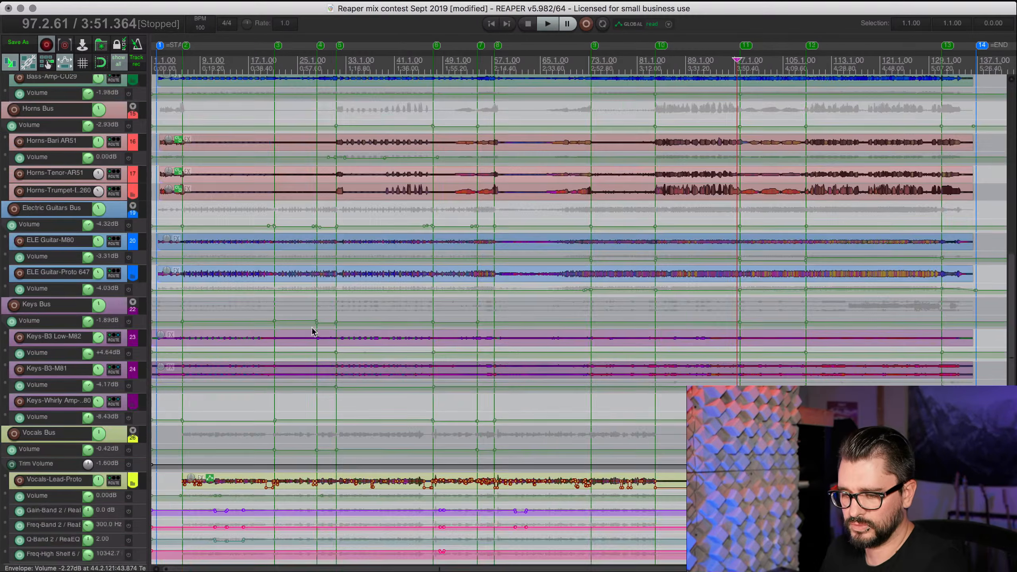
left_click(118, 212)
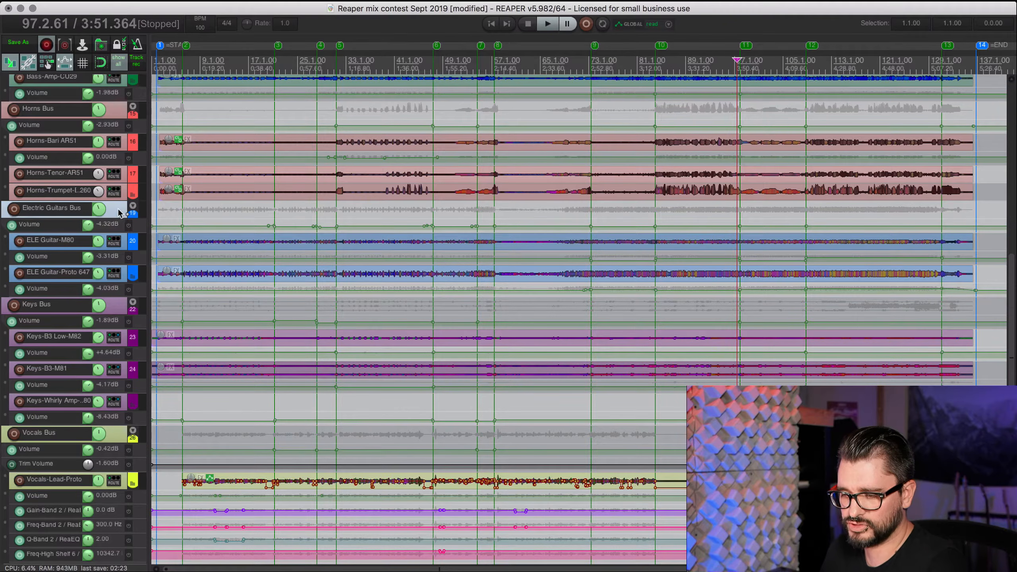
scroll(298, 309, "up", 5)
scroll(391, 321, "up", 1)
scroll(391, 325, "up", 3)
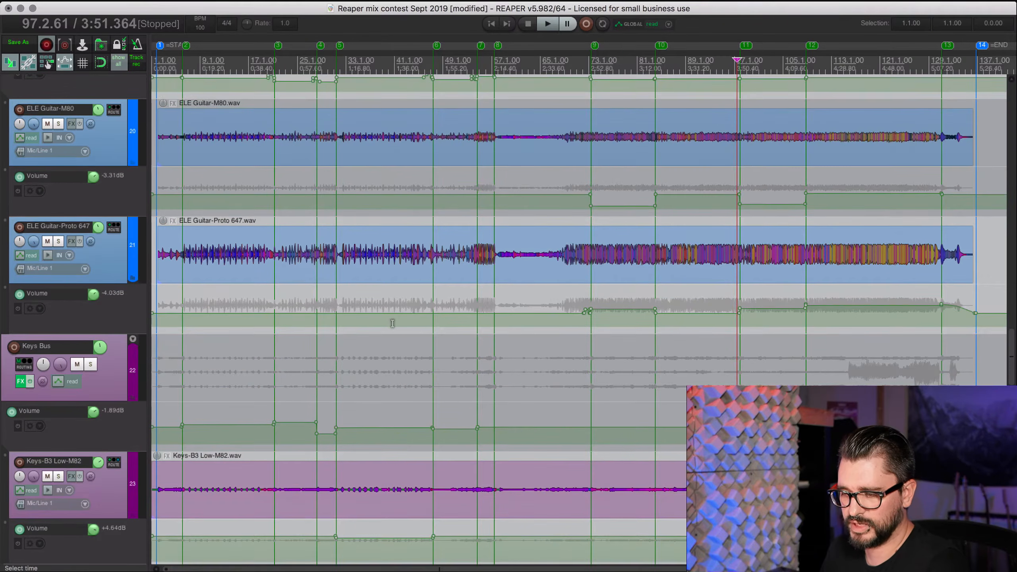
scroll(400, 322, "right", 3)
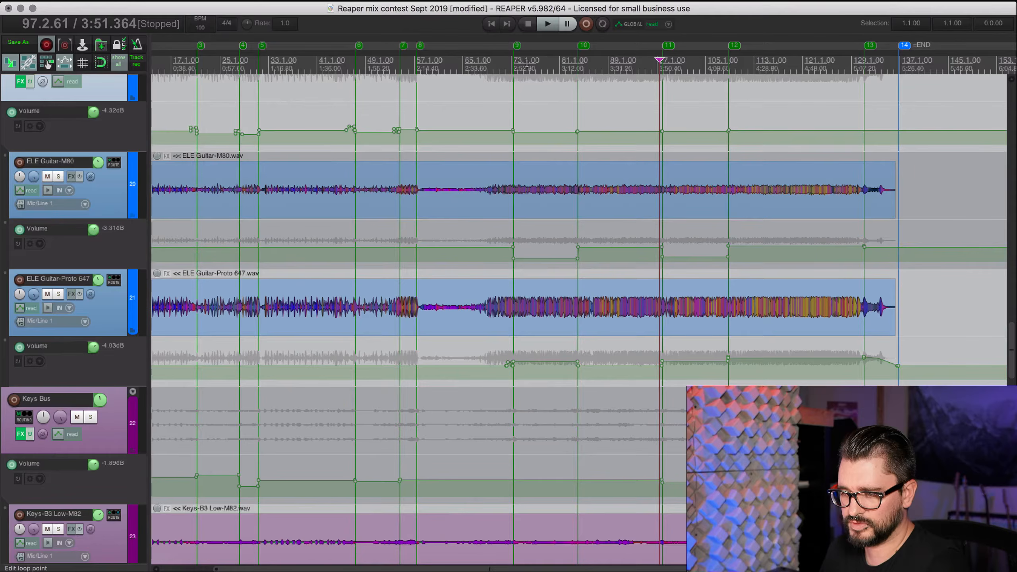
Step: Solo the Electric Guitars Bus and play the sections after markers 9, 10 and 12 to compare the guitar levels
left_click(526, 62)
key("F6")
key("space")
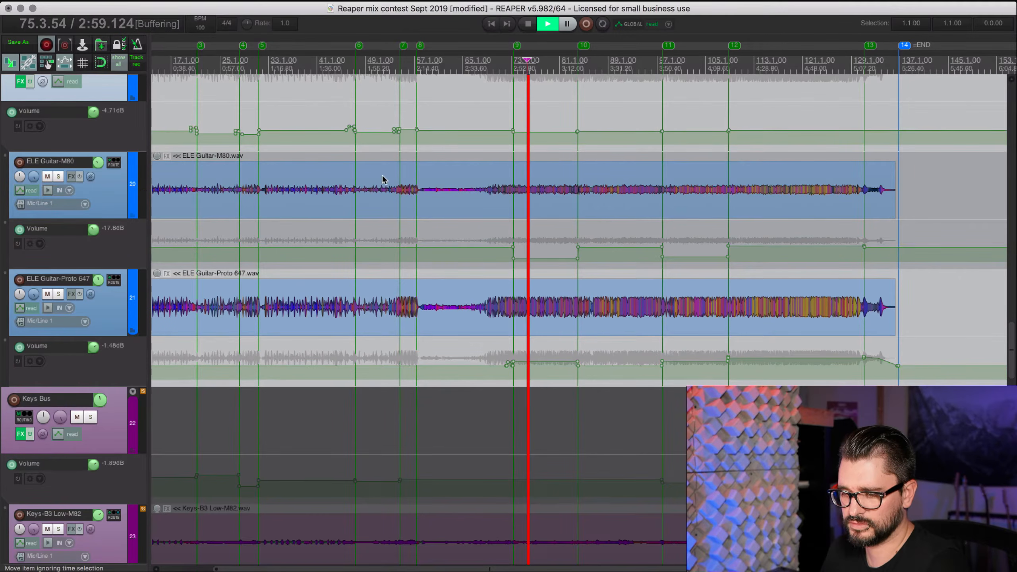
scroll(439, 183, "right", 2)
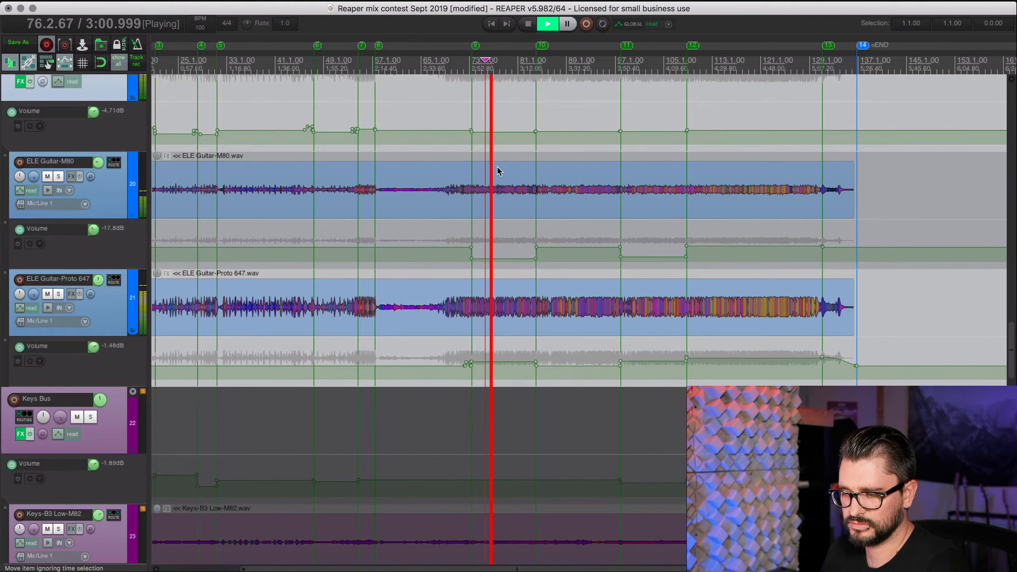
key("space")
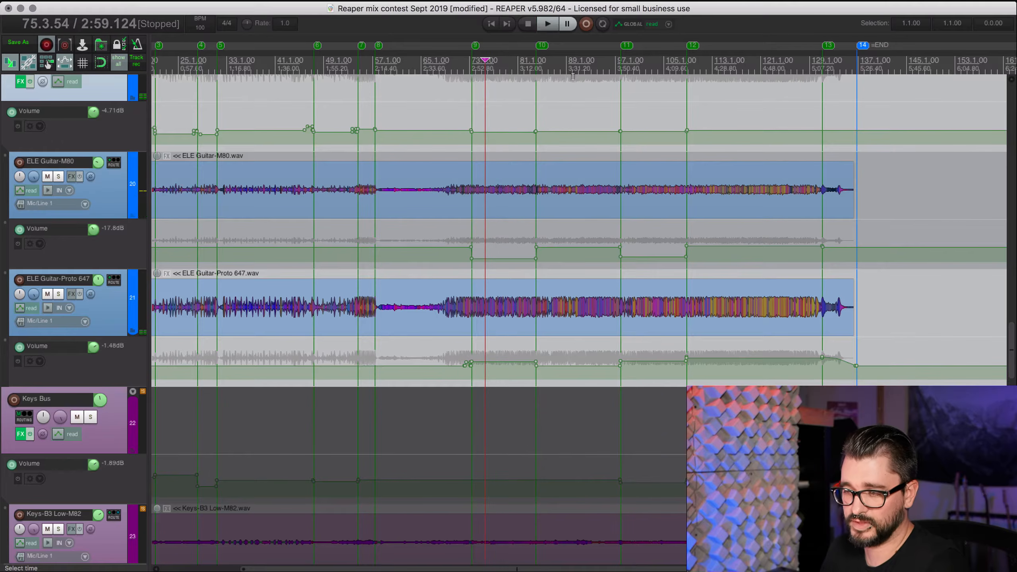
left_click(573, 68)
key("space")
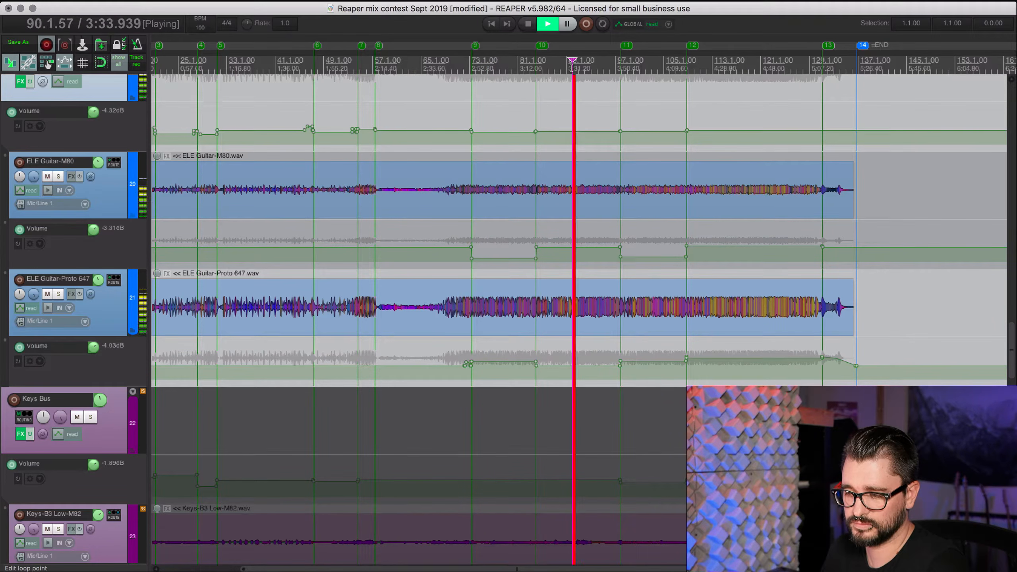
left_click(509, 68)
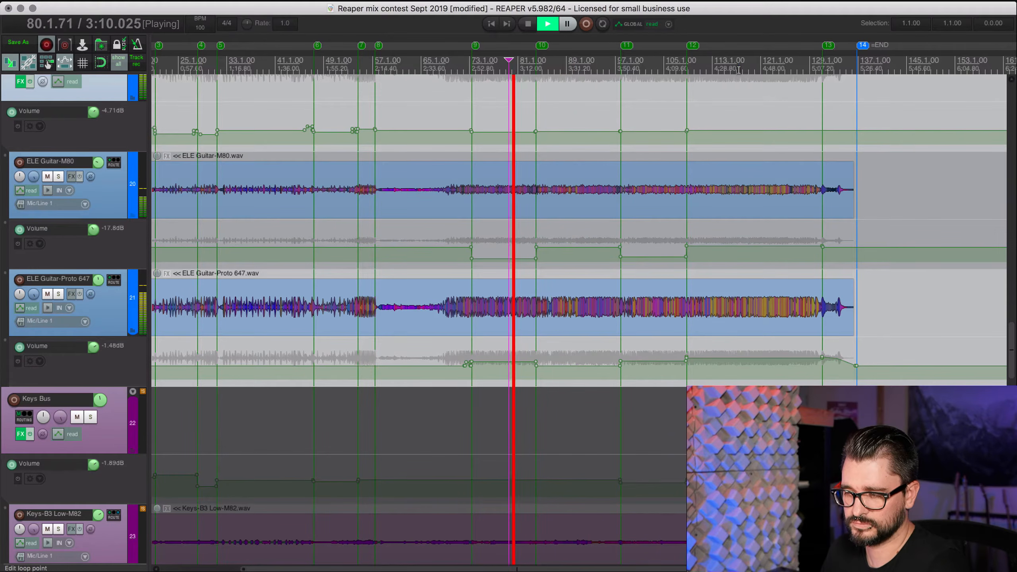
left_click(739, 132)
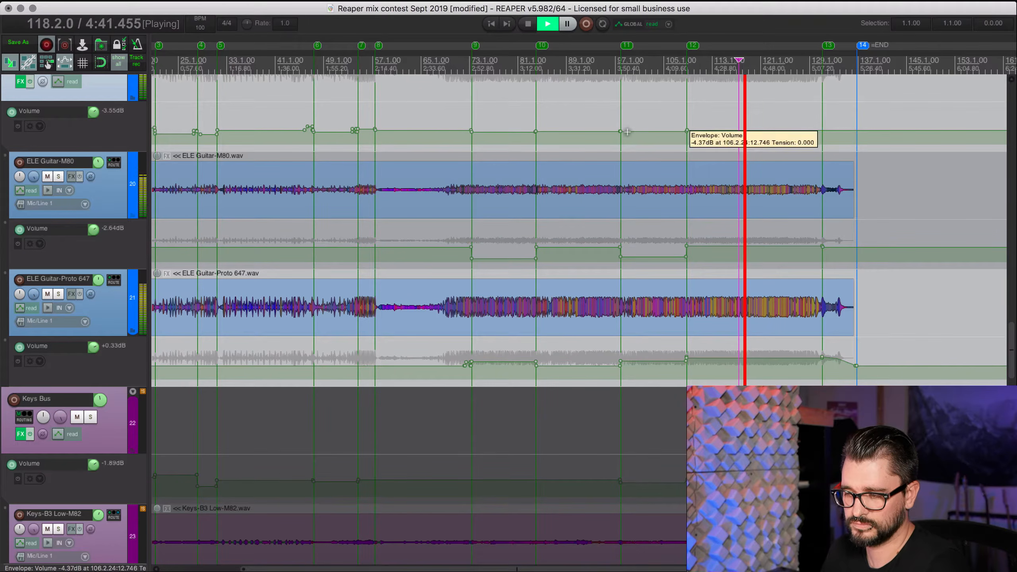
key("space")
Step: Unsolo the Electric Guitars Bus and review the volume envelopes of the keys, vocals, reverb and delay tracks
scroll(624, 146, "down", 3)
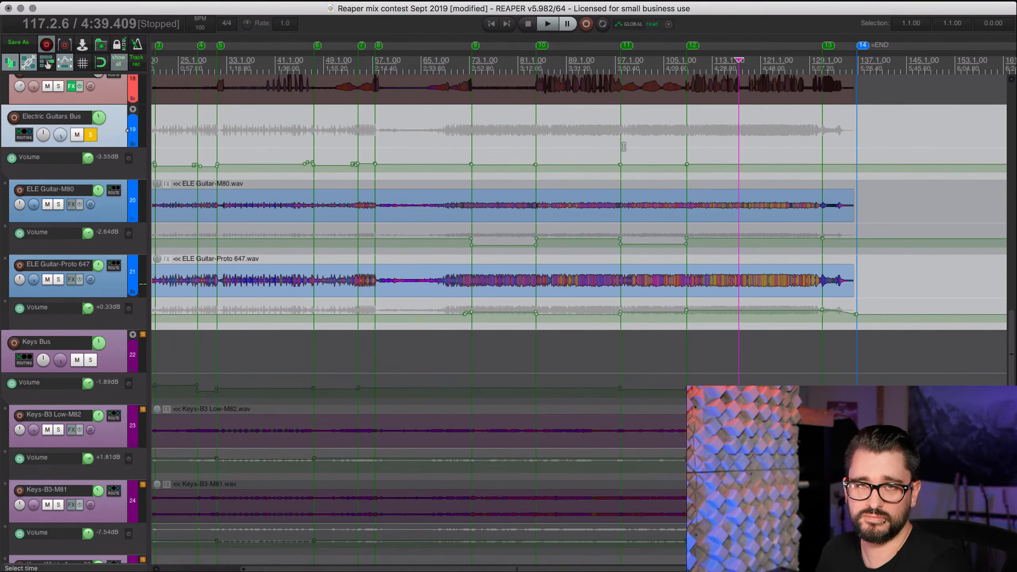
scroll(624, 147, "down", 3)
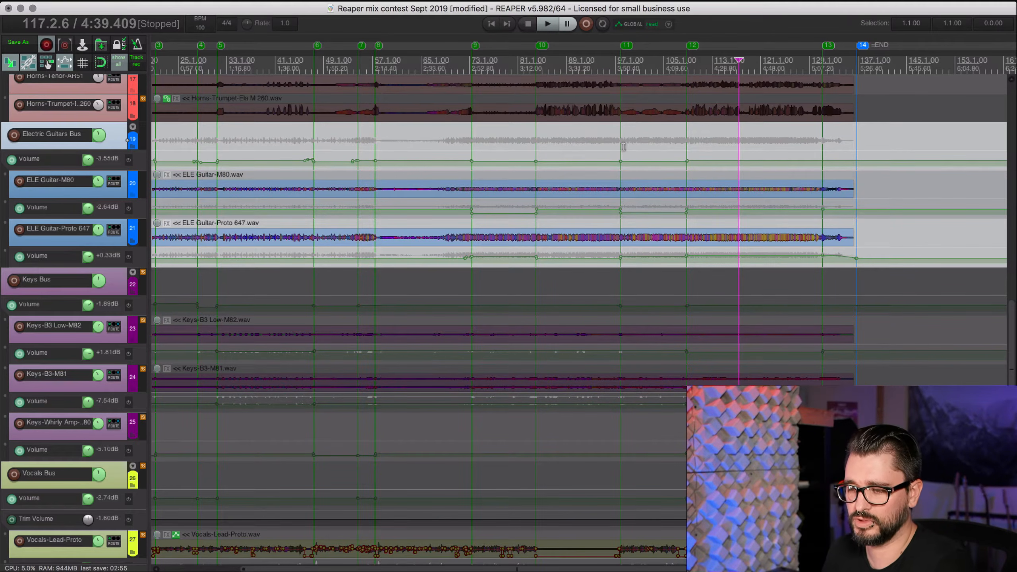
scroll(392, 247, "down", 3)
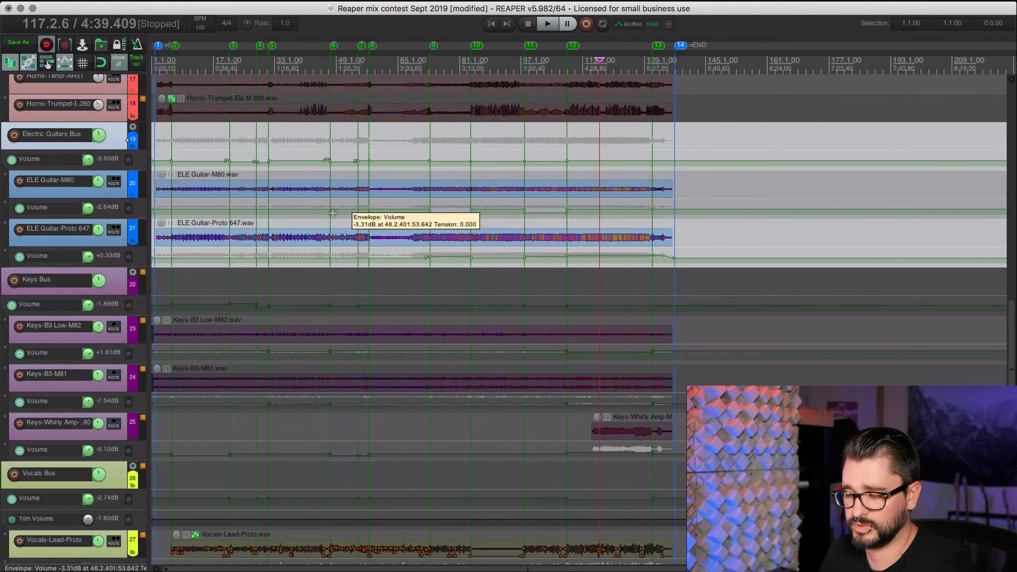
scroll(477, 232, "down", 5)
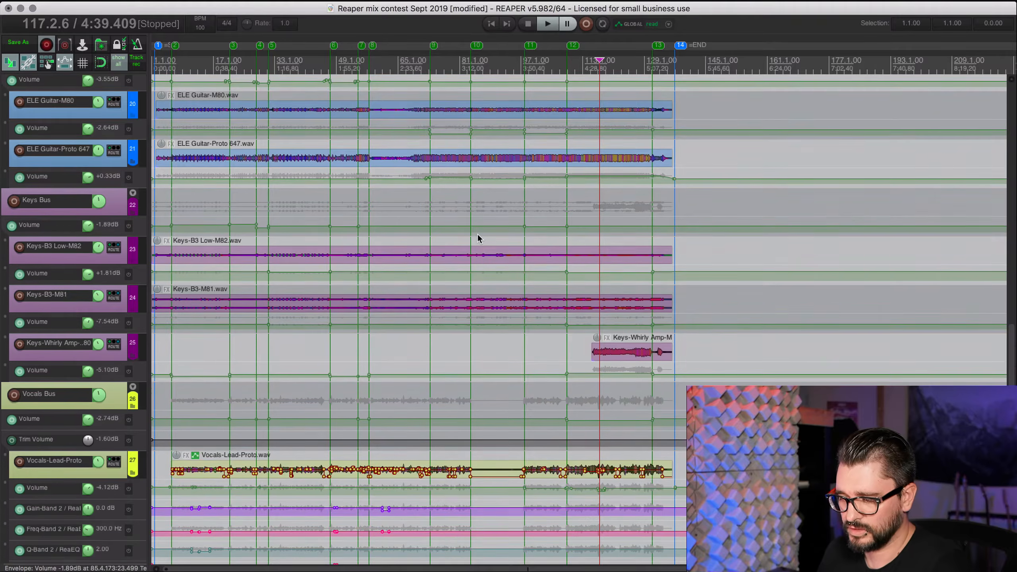
scroll(409, 317, "down", 2)
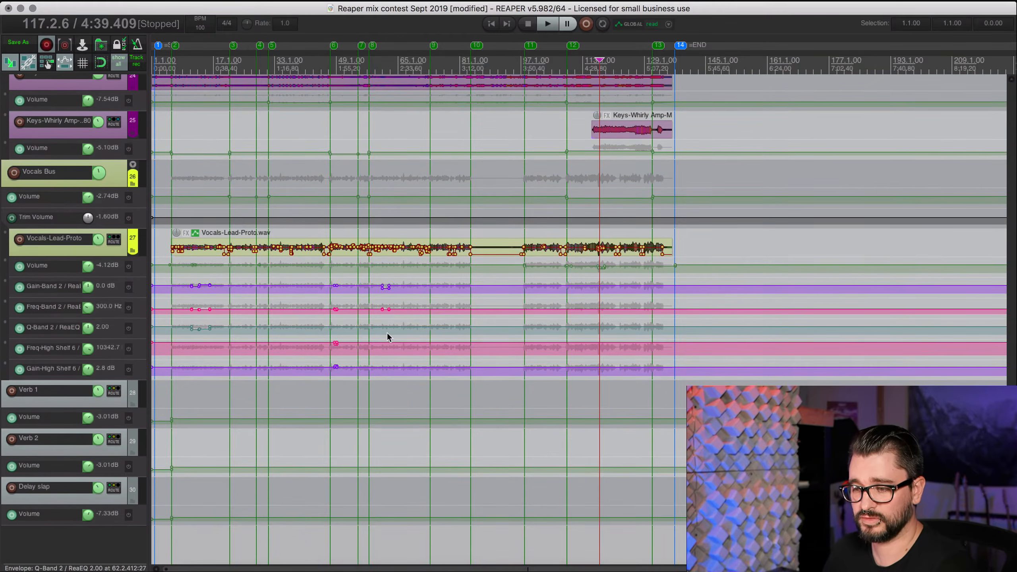
Step: Examine the lead vocal's ReaEQ gain, frequency and Q automation envelopes around bar 14
left_click(202, 62)
scroll(245, 149, "up", 8)
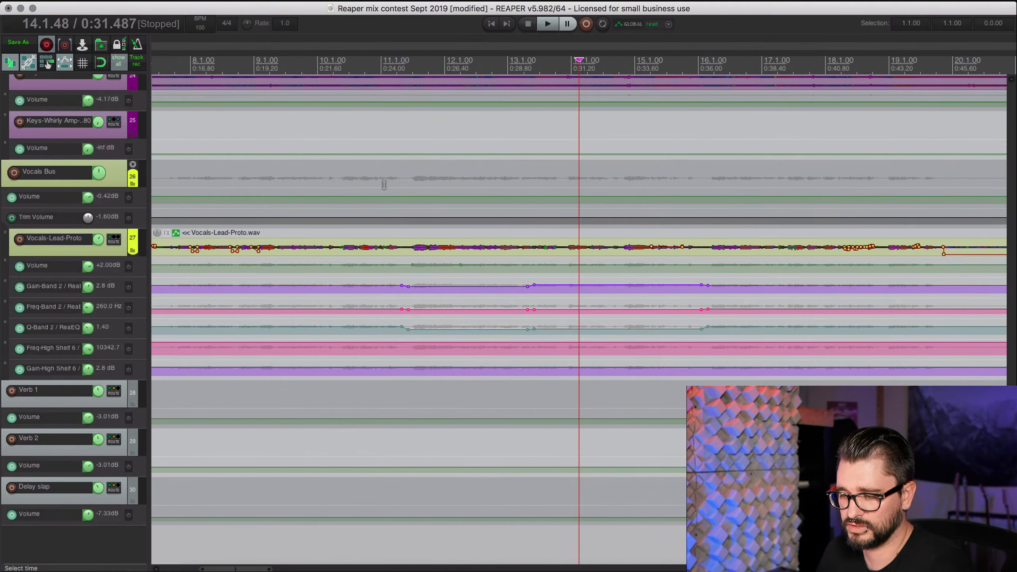
scroll(504, 223, "up", 3)
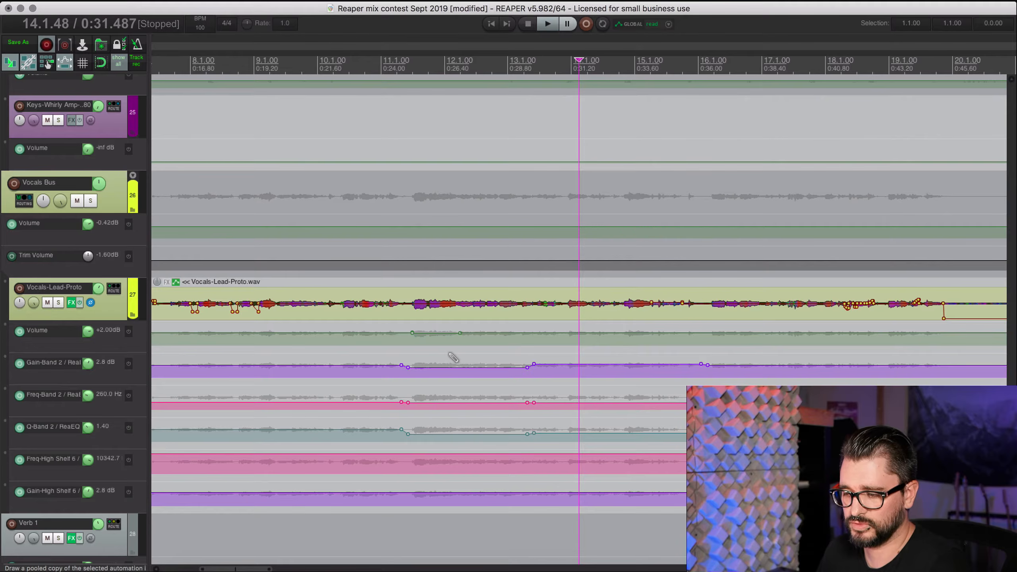
Step: Place the edit cursor around bar 10 on the lead vocal and open that track's ReaEQ
scroll(453, 357, "up", 1)
scroll(448, 351, "down", 3)
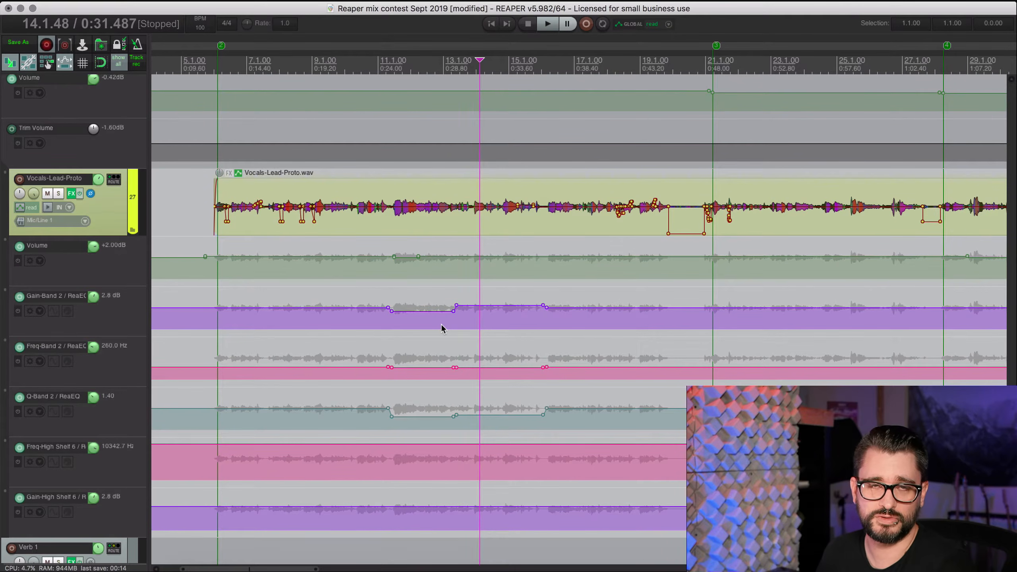
left_click(365, 229)
scroll(222, 224, "up", 1)
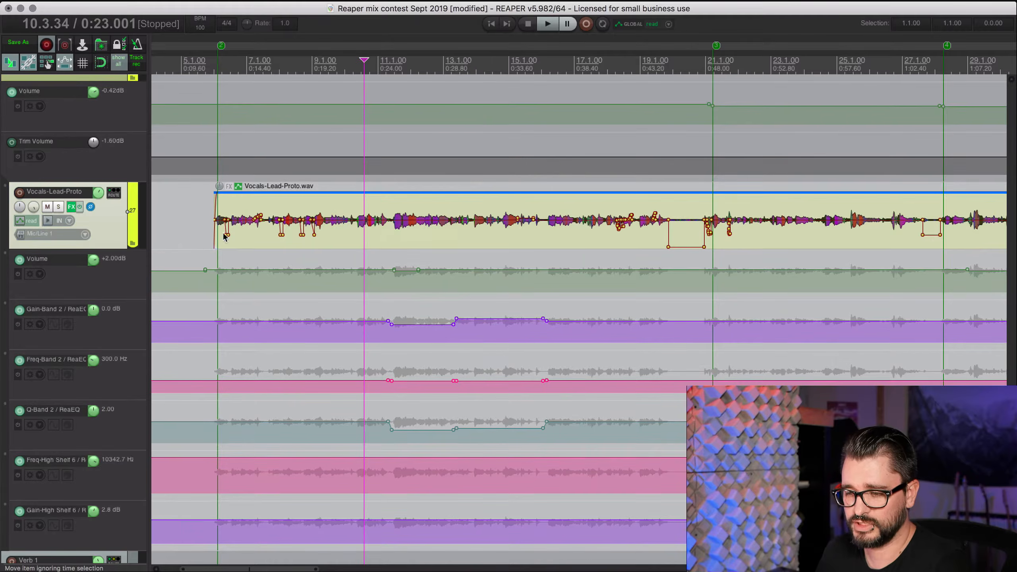
right_click(72, 207)
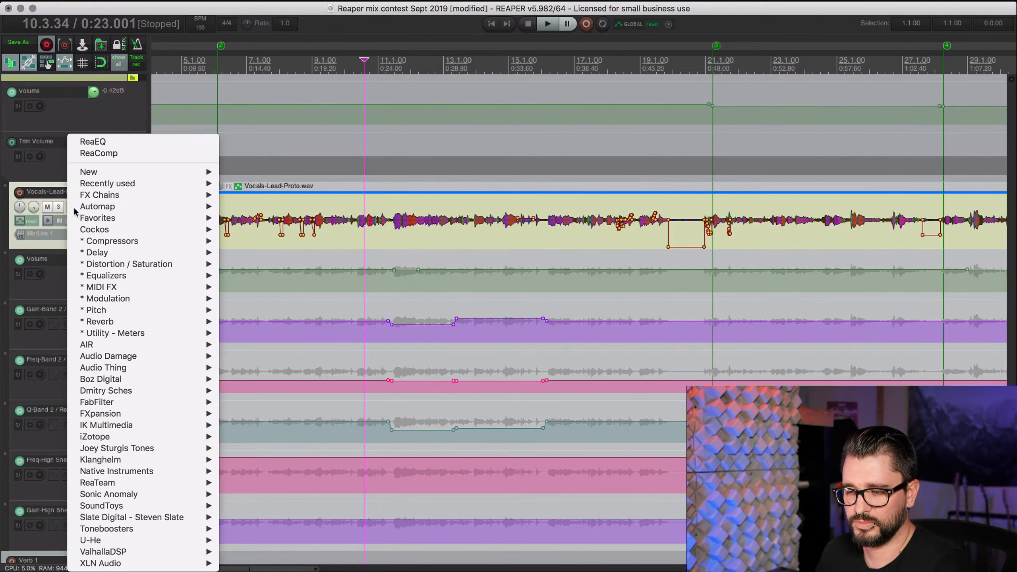
left_click(122, 145)
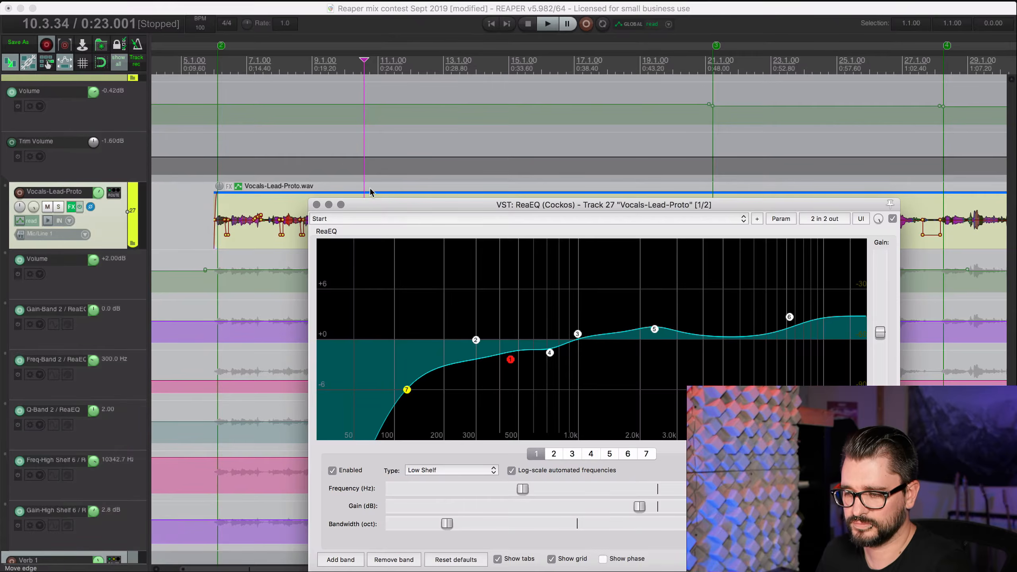
Step: Resize and reposition the lead vocal's ReaEQ window and hide its band tabs
left_click_drag(313, 201, 347, 318)
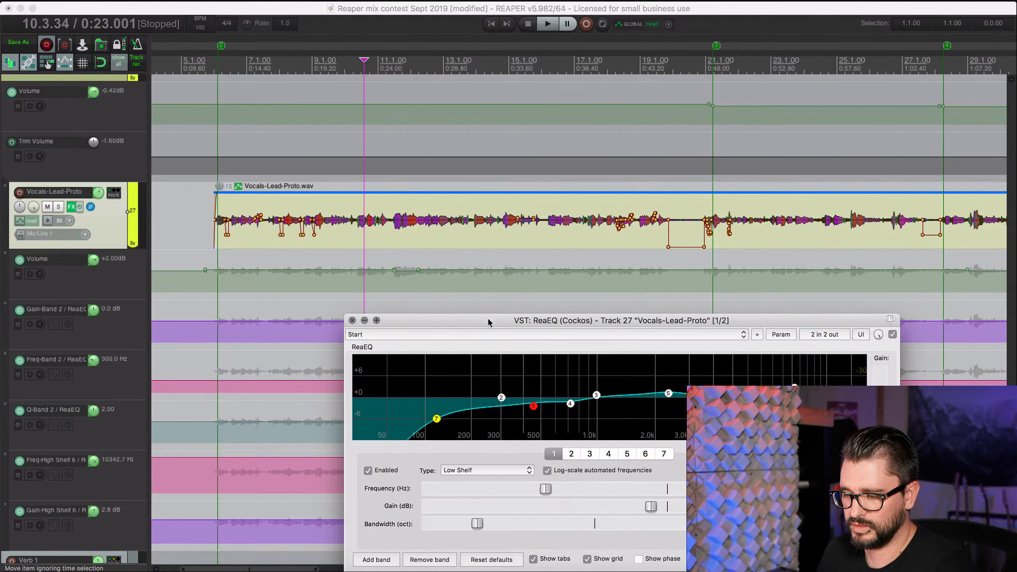
left_click_drag(488, 318, 503, 219)
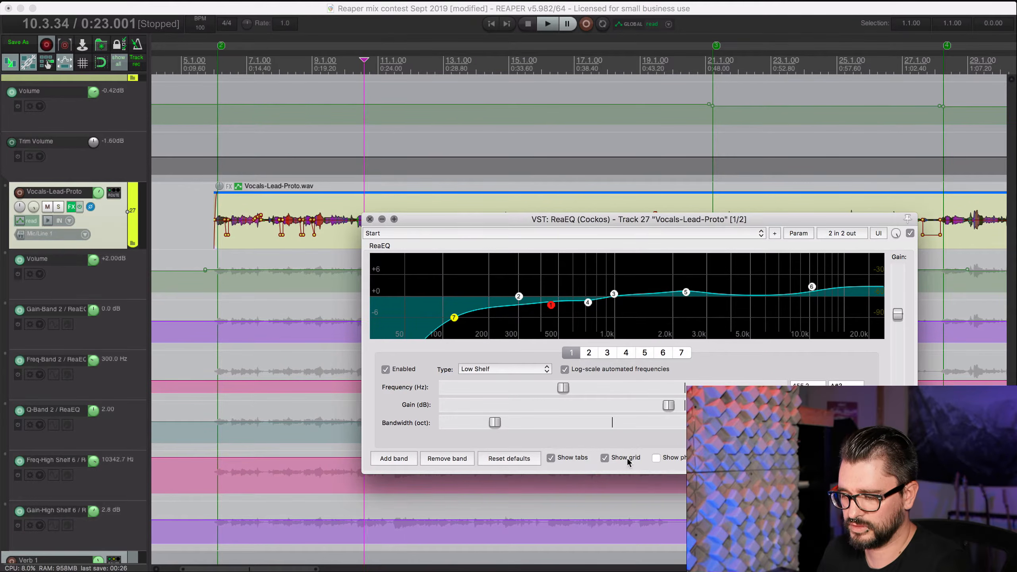
left_click(577, 461)
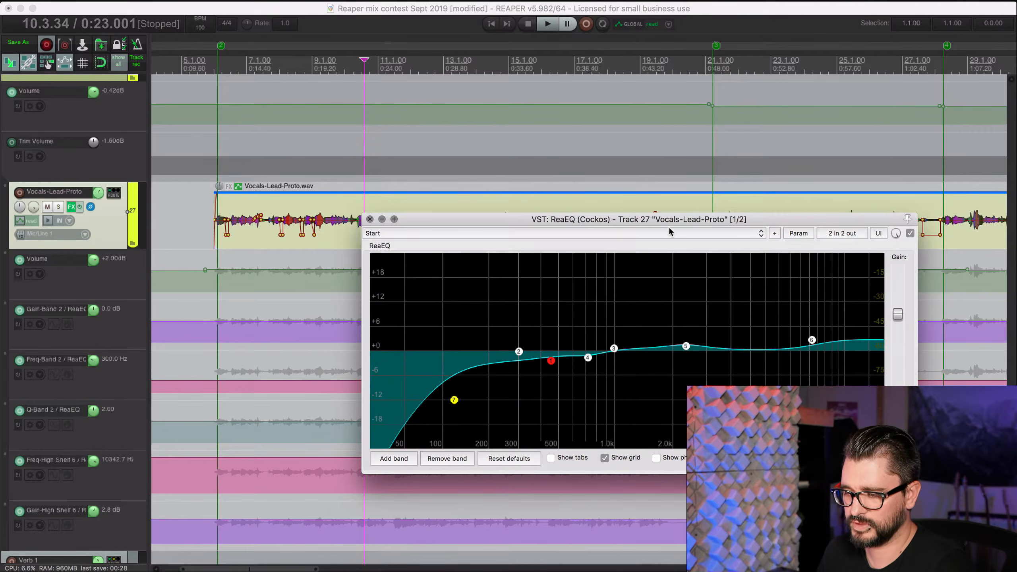
left_click_drag(668, 220, 659, 266)
Step: Bypass ReaEQ, solo the lead vocal and play from around bar 10 to hear it without EQ
left_click(901, 280)
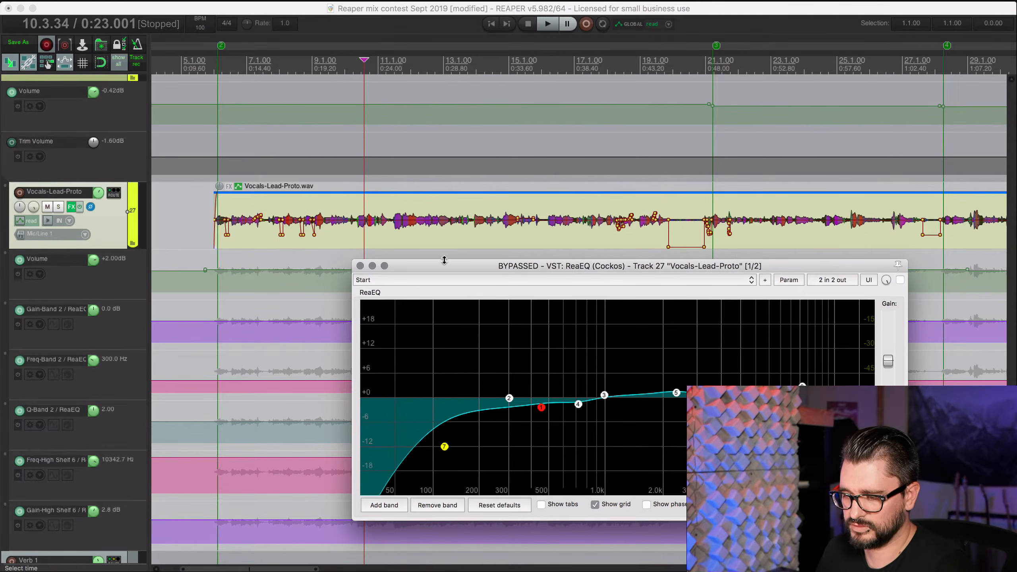
left_click(352, 234)
left_click(356, 232)
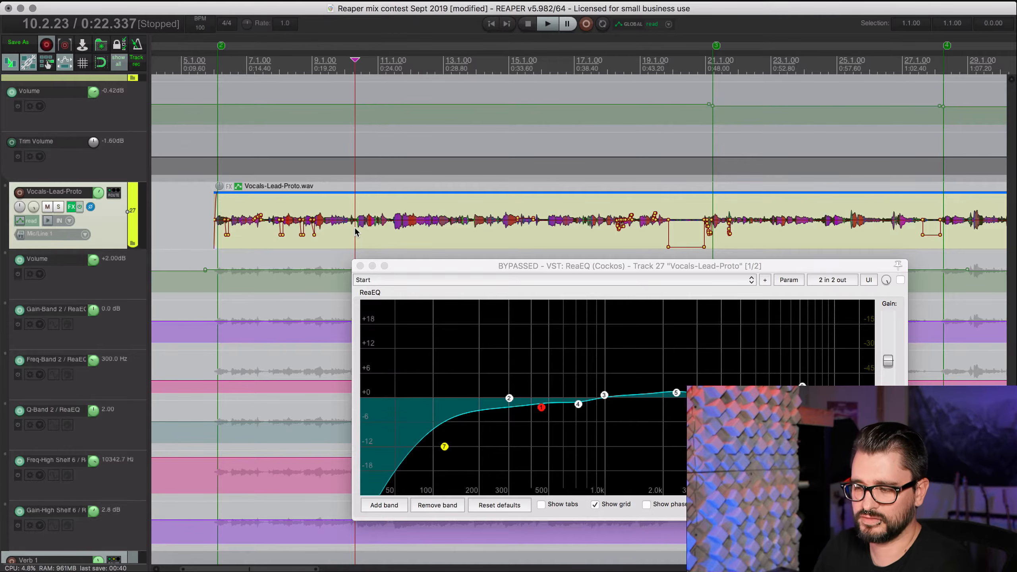
key("space")
left_click(58, 206)
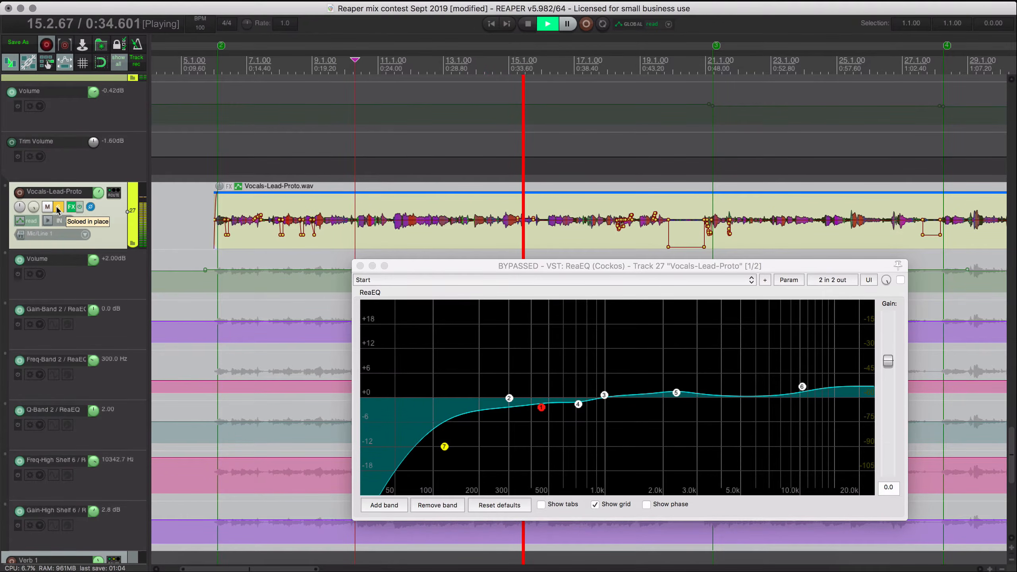
key("space")
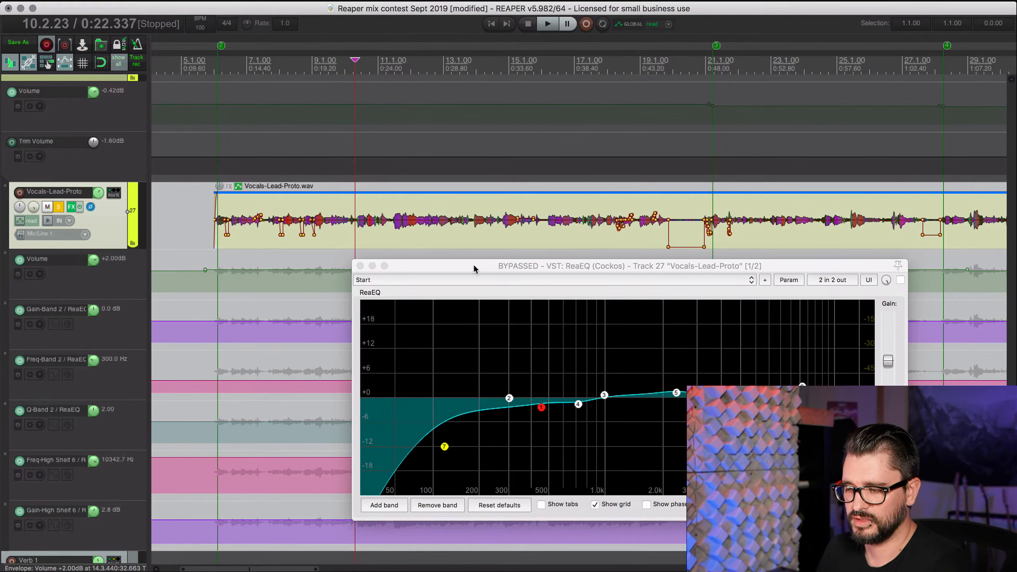
Step: Enable ReaEQ again and play the soloed lead vocal from around bar 10, with the EQ window moved clear of the envelopes
left_click_drag(474, 269, 486, 17)
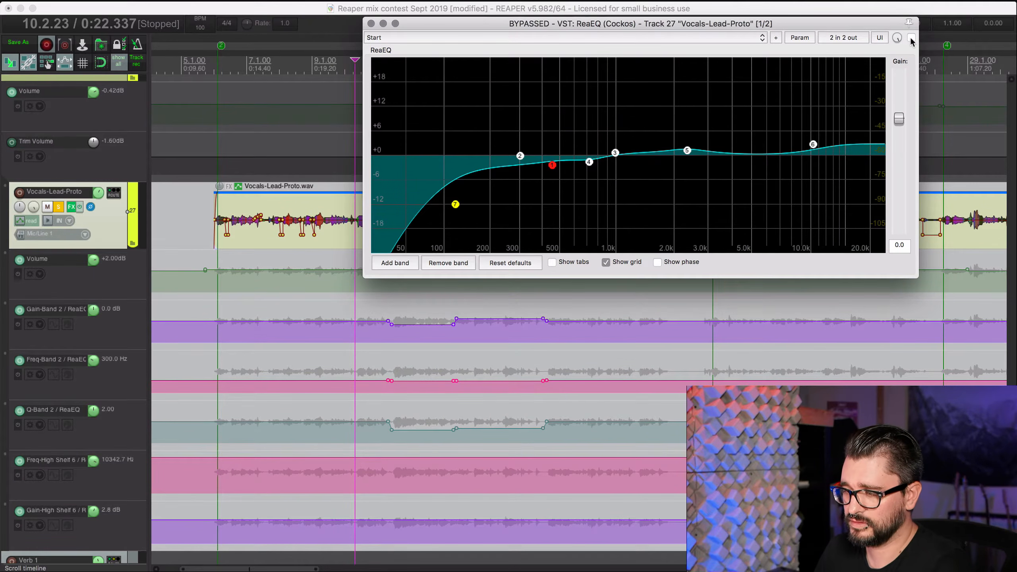
left_click(911, 38)
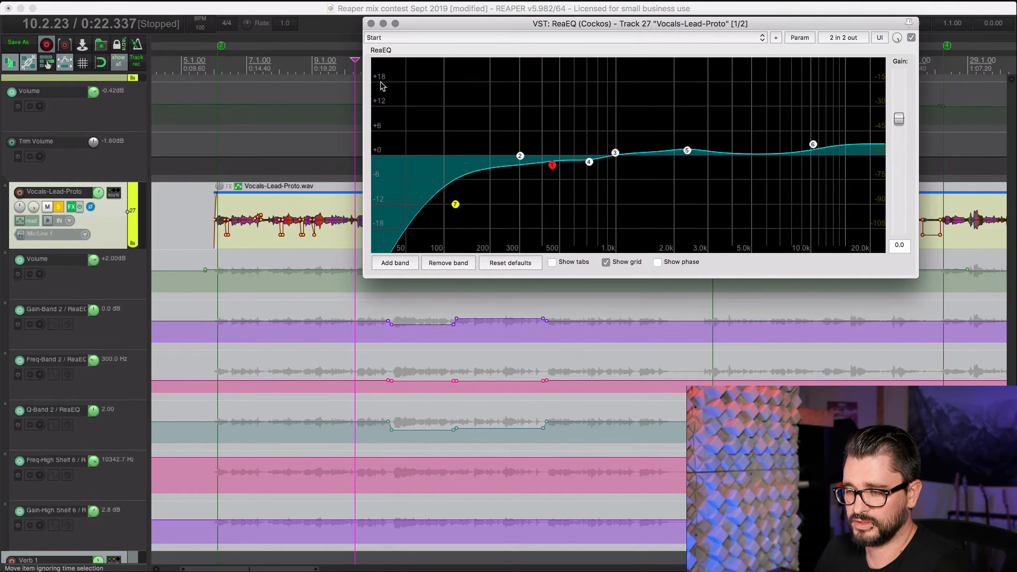
left_click(112, 217)
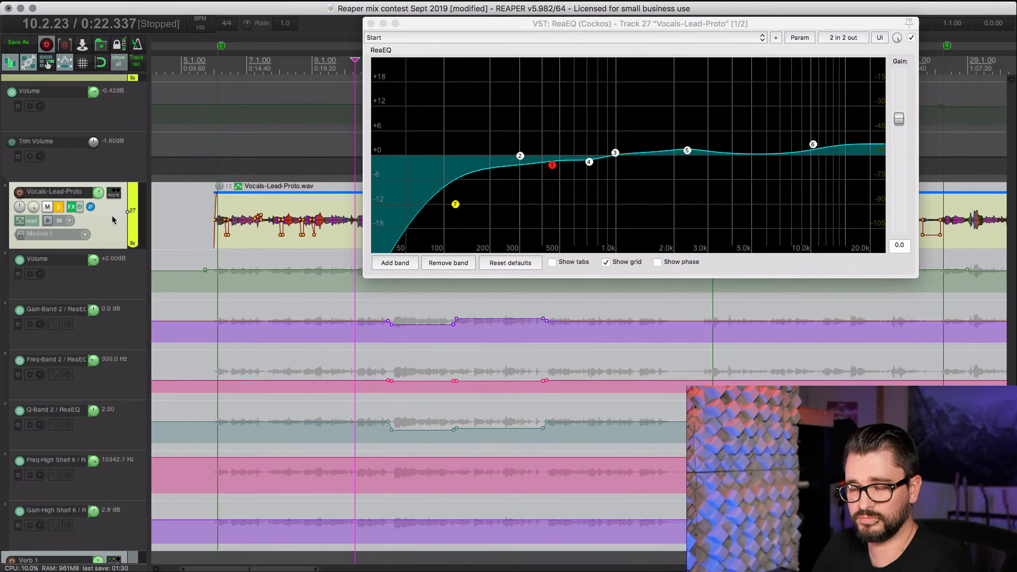
key("space")
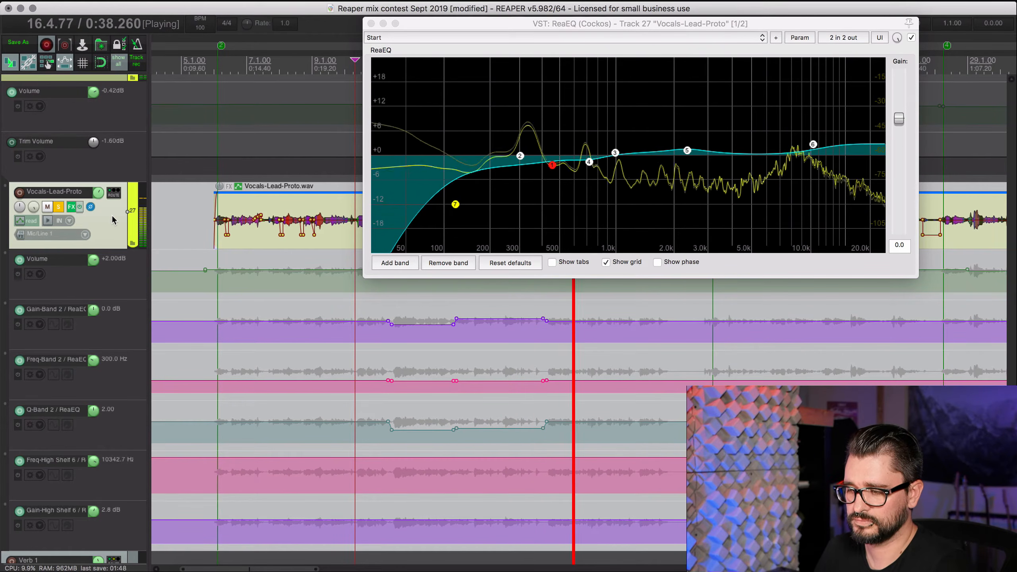
key("space")
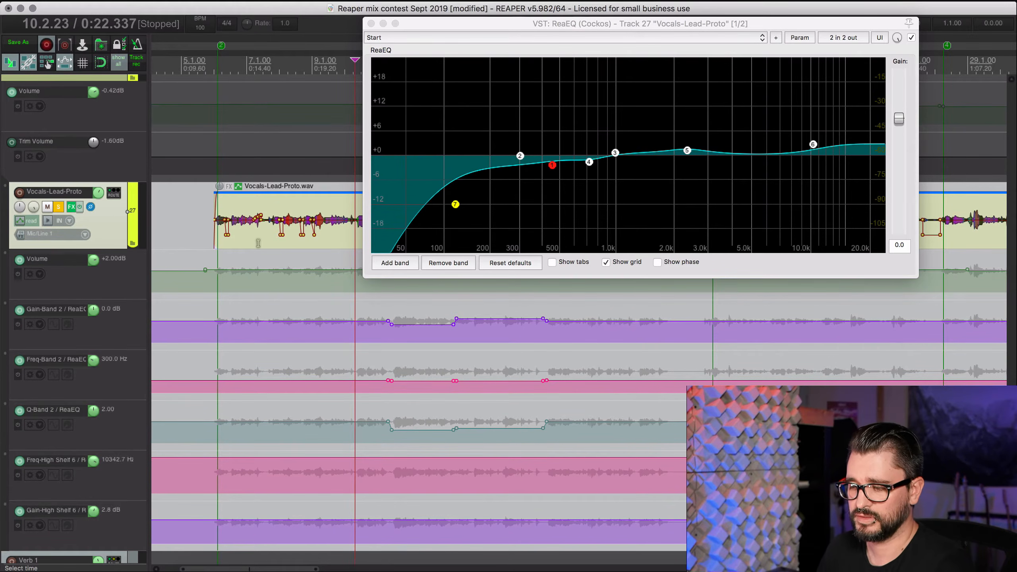
Step: Compare ReaEQ band 2 on the lead vocal at bars 12 and 9, then close the EQ and unsolo the track
left_click(419, 306)
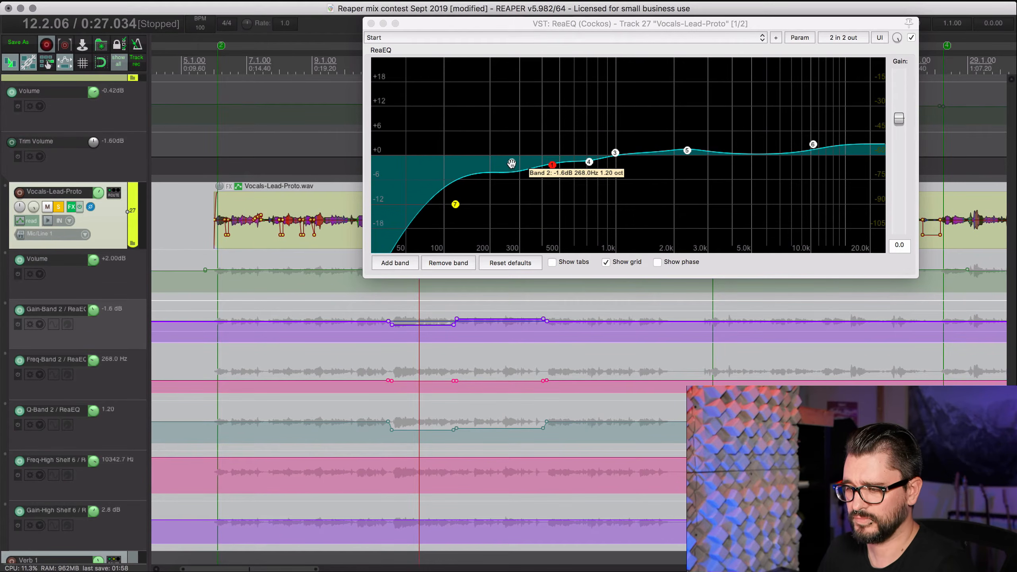
left_click(325, 179)
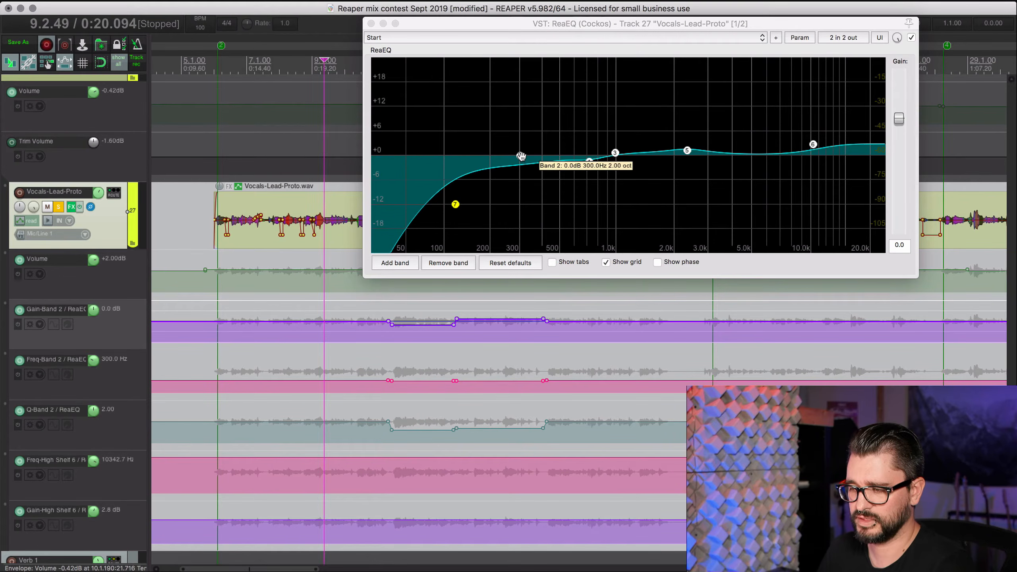
key("Escape")
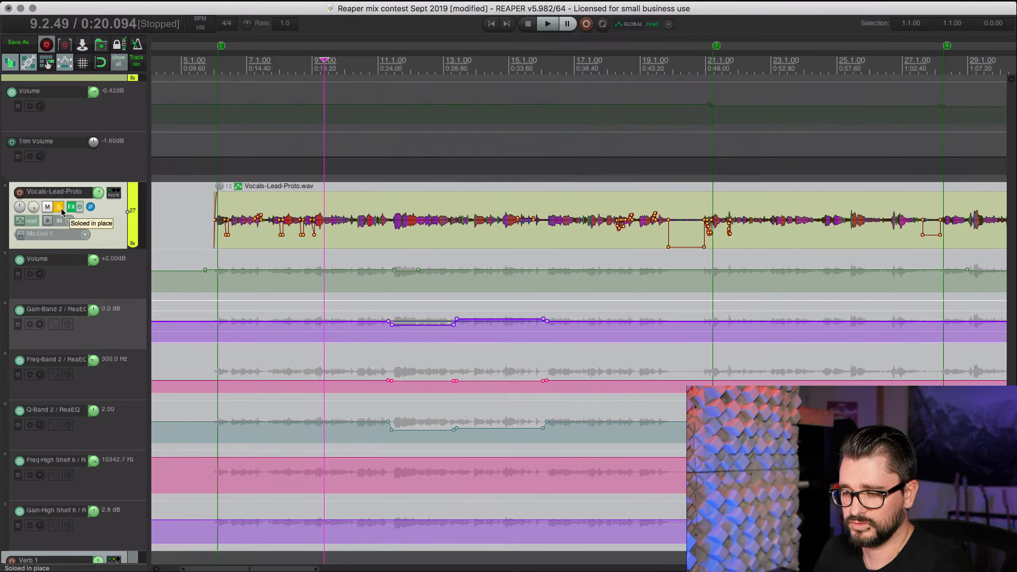
left_click(59, 206)
Step: Examine the lead vocal's volume and ReaEQ automation envelopes across the whole song
scroll(391, 290, "down", 3)
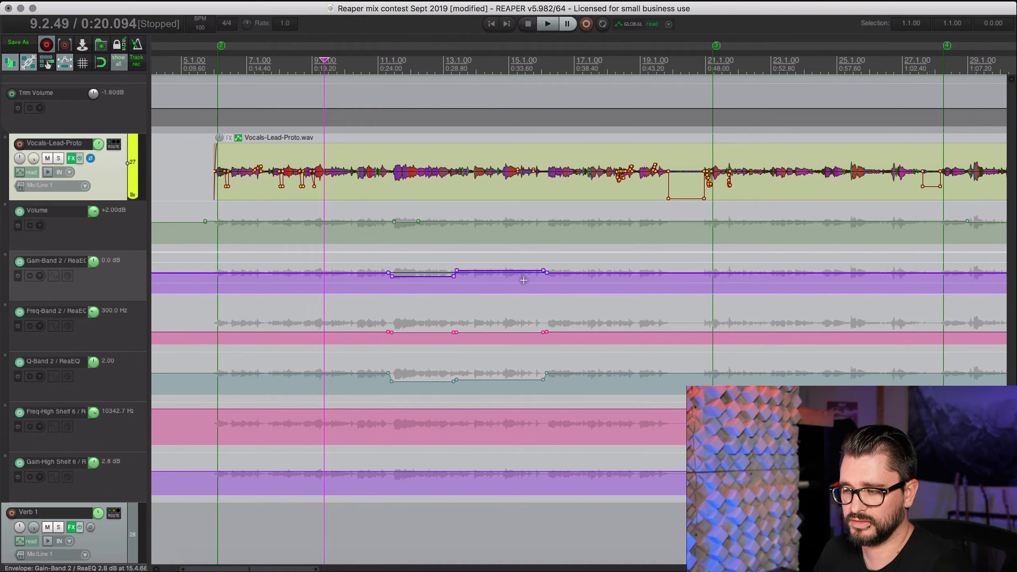
scroll(513, 284, "down", 5)
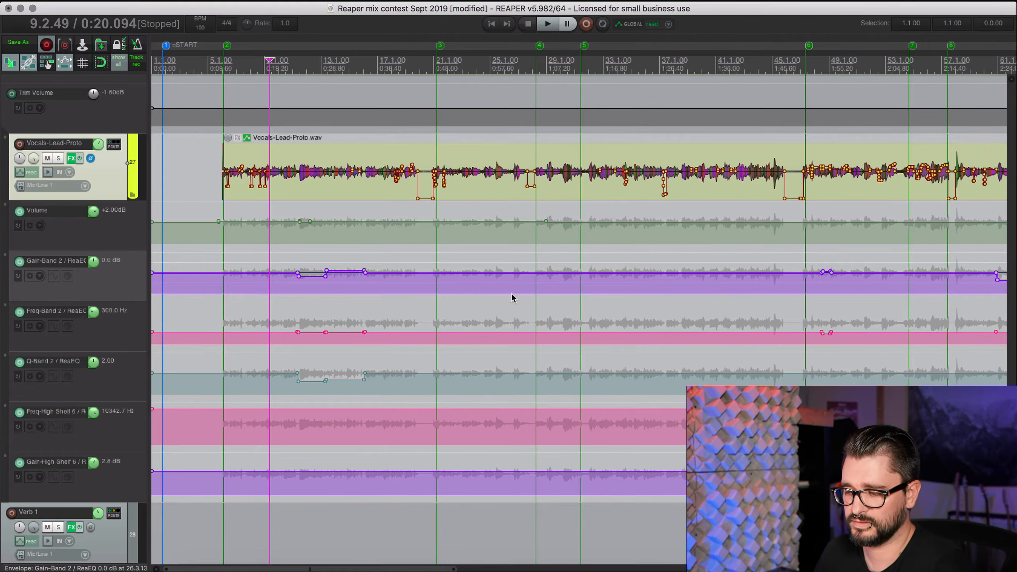
scroll(506, 296, "down", 3)
scroll(495, 304, "down", 1)
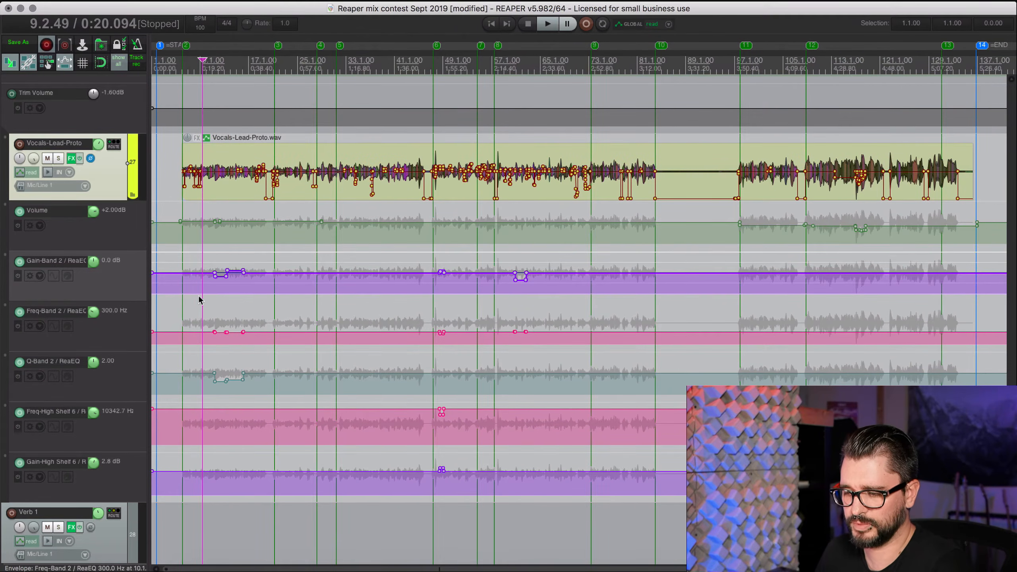
scroll(548, 301, "down", 2)
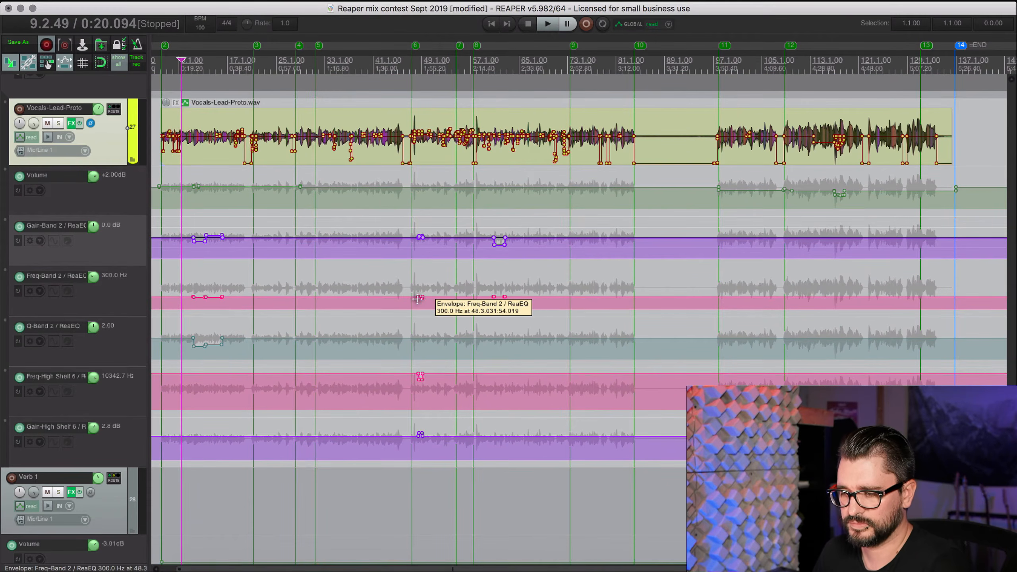
scroll(419, 297, "down", 2)
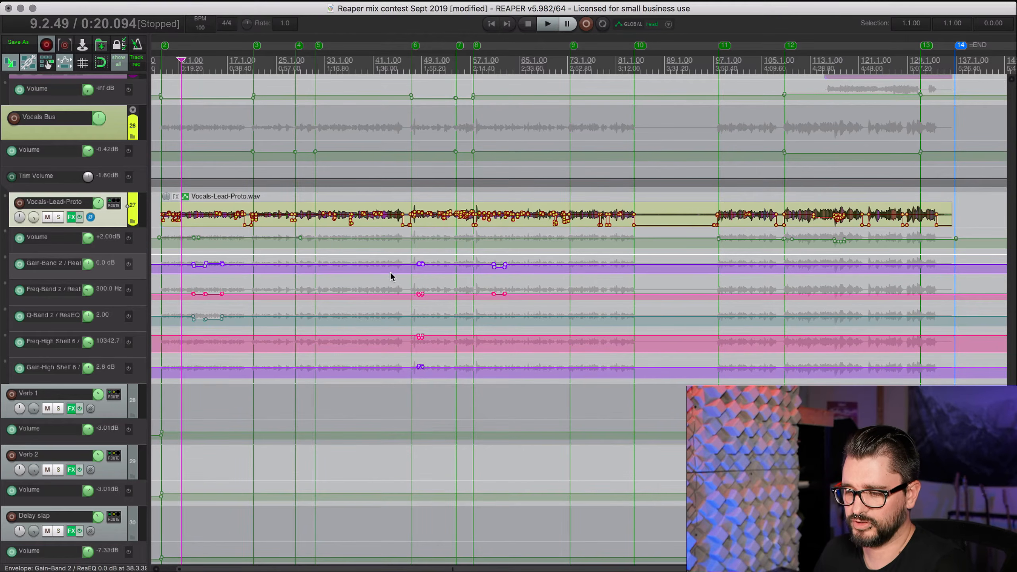
left_click_drag(349, 276, 392, 276)
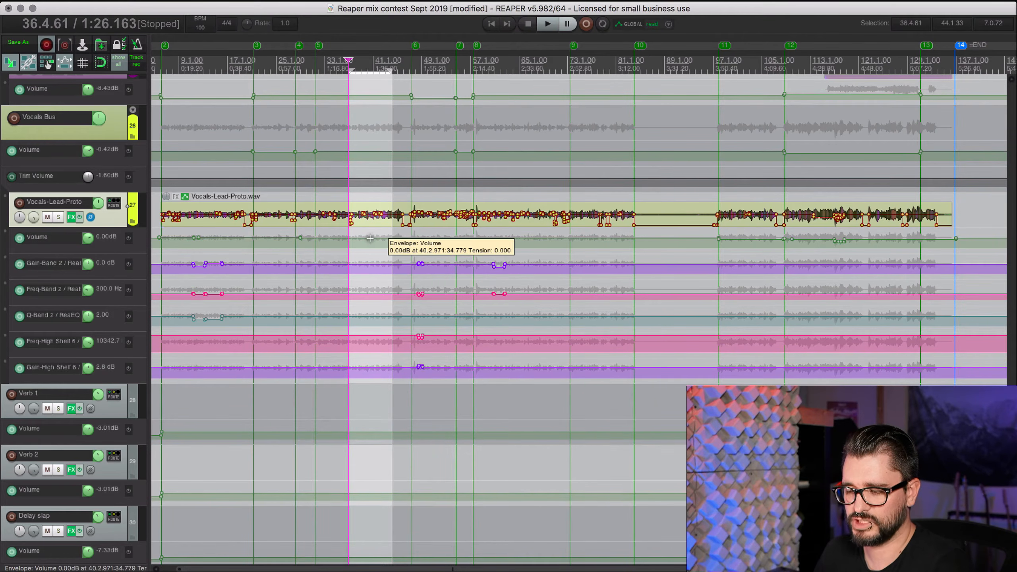
key("Escape")
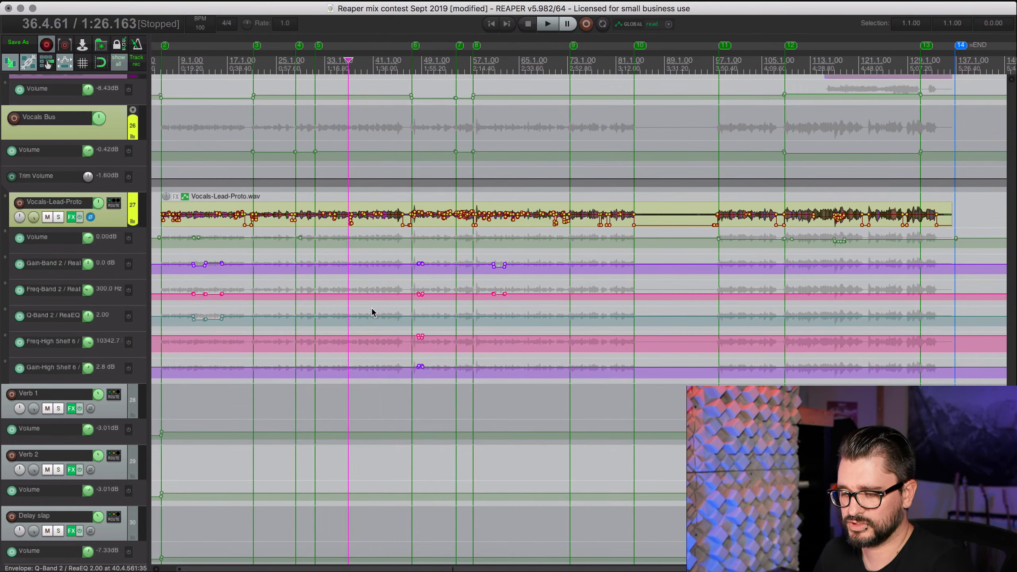
scroll(388, 421, "down", 3)
Step: Show the mixer and review the plugins inserted on the Drums Bus and the master track
key("super+m")
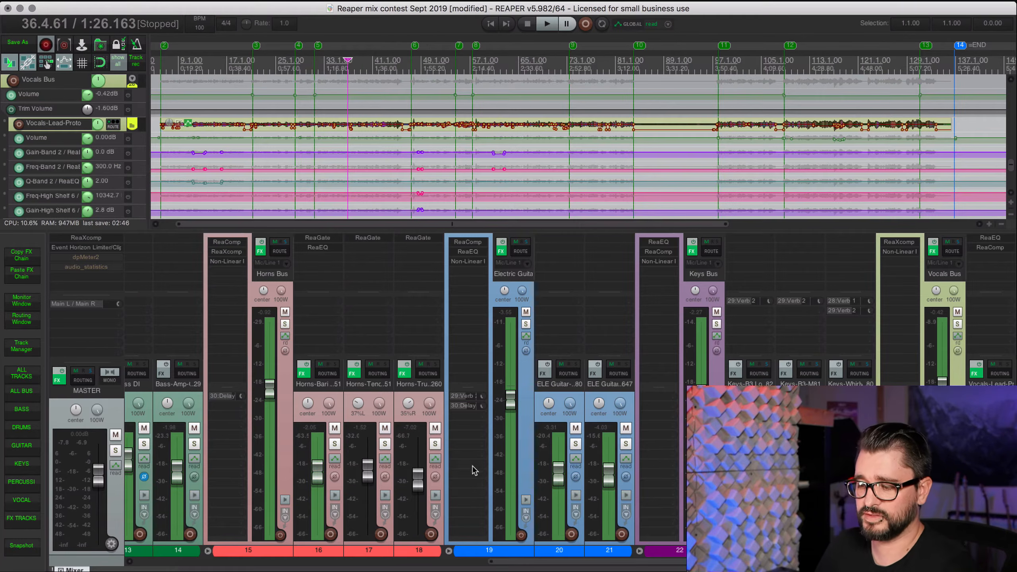
scroll(447, 552, "left", 10)
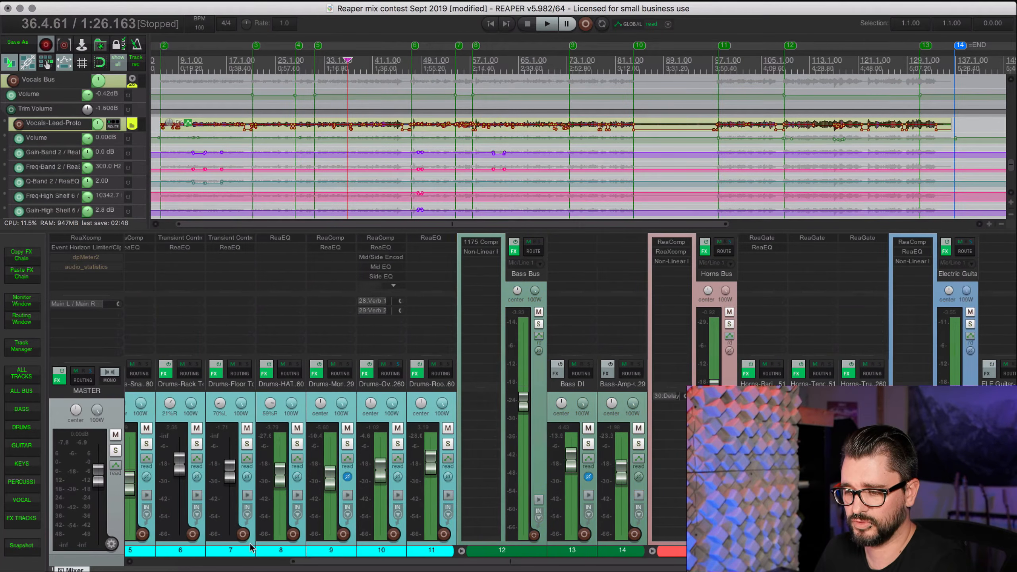
scroll(211, 542, "left", 2)
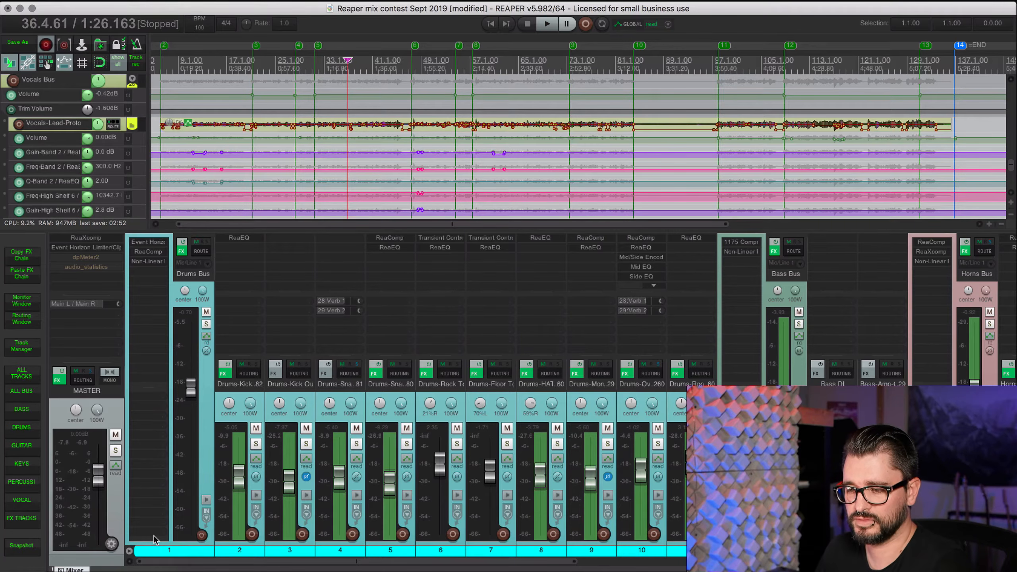
left_click(157, 242)
left_click(157, 242)
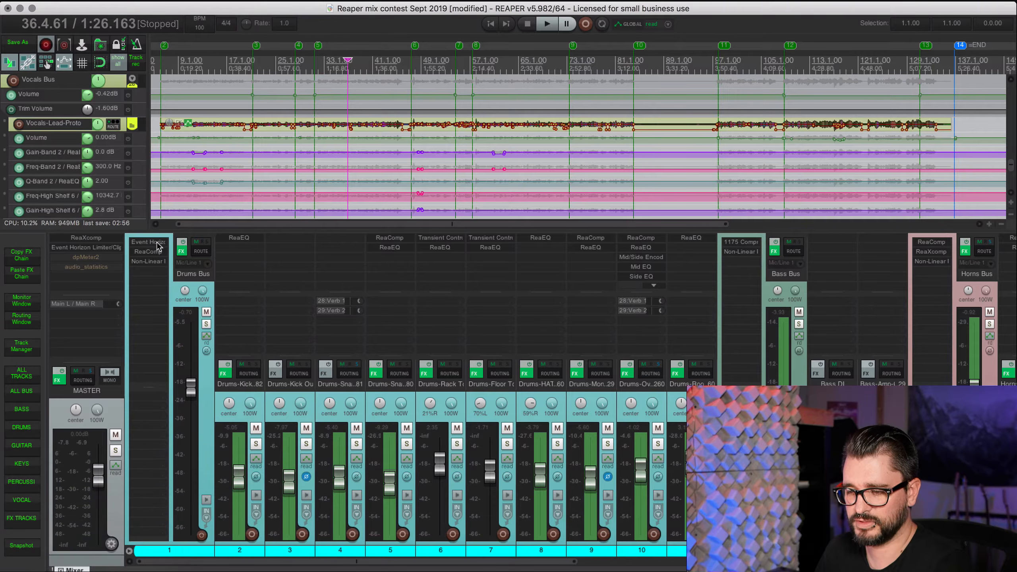
left_click(103, 239)
left_click(104, 238)
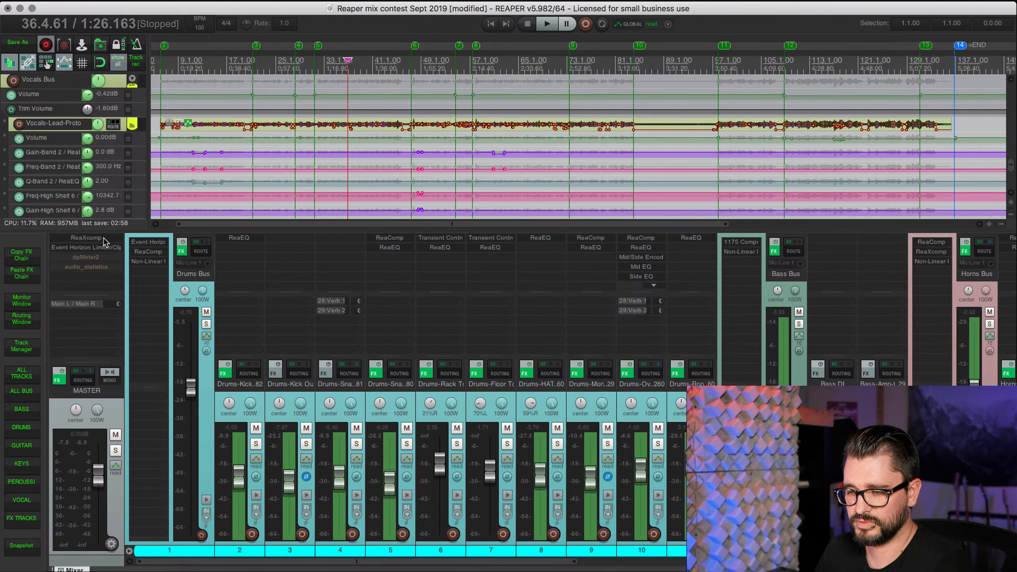
left_click(148, 251)
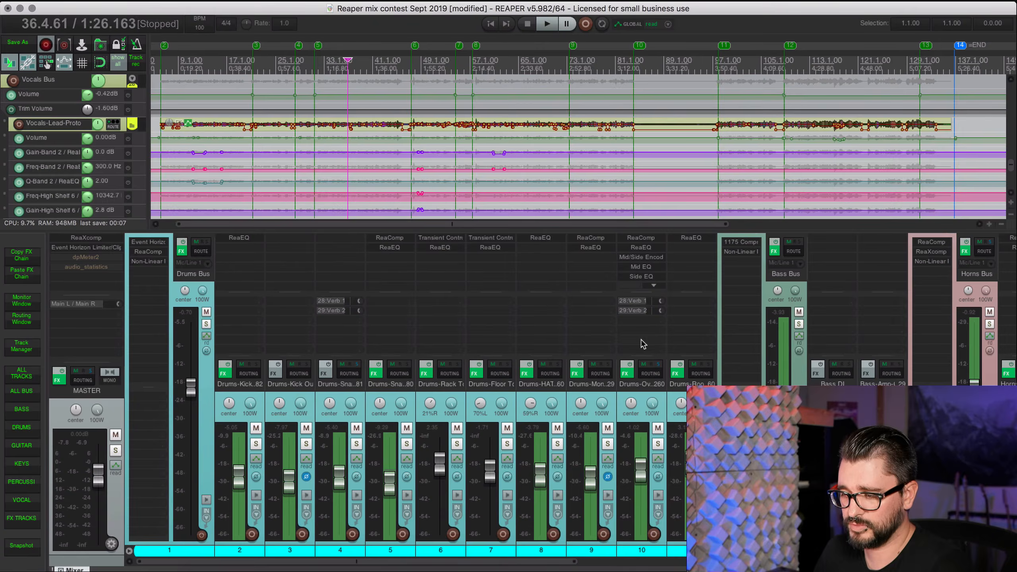
Step: Open the drum overheads' FX chain, reposition its window and select the Mid/Side Encoder
left_click(626, 373)
left_click_drag(162, 49, 278, 45)
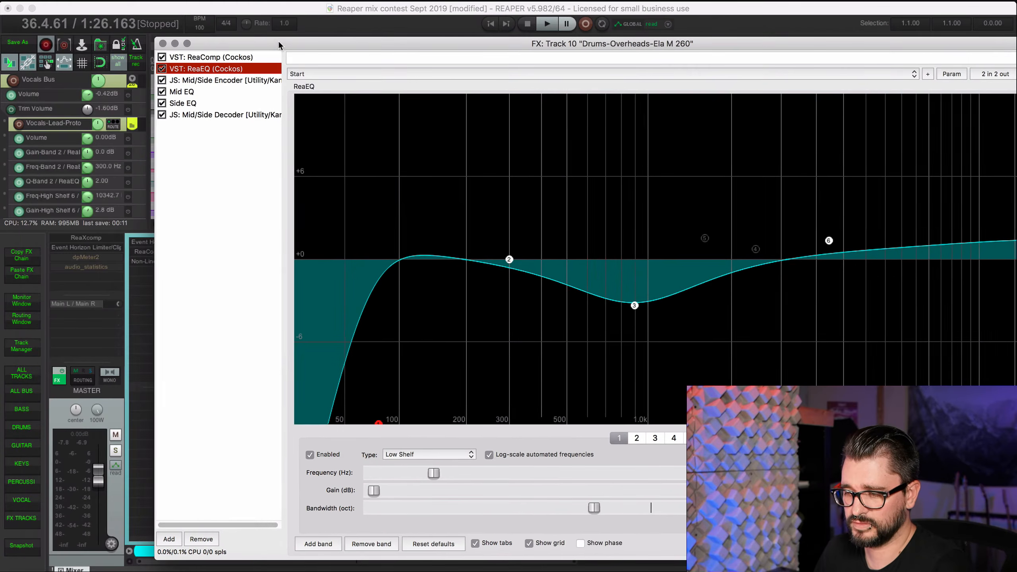
left_click(578, 200)
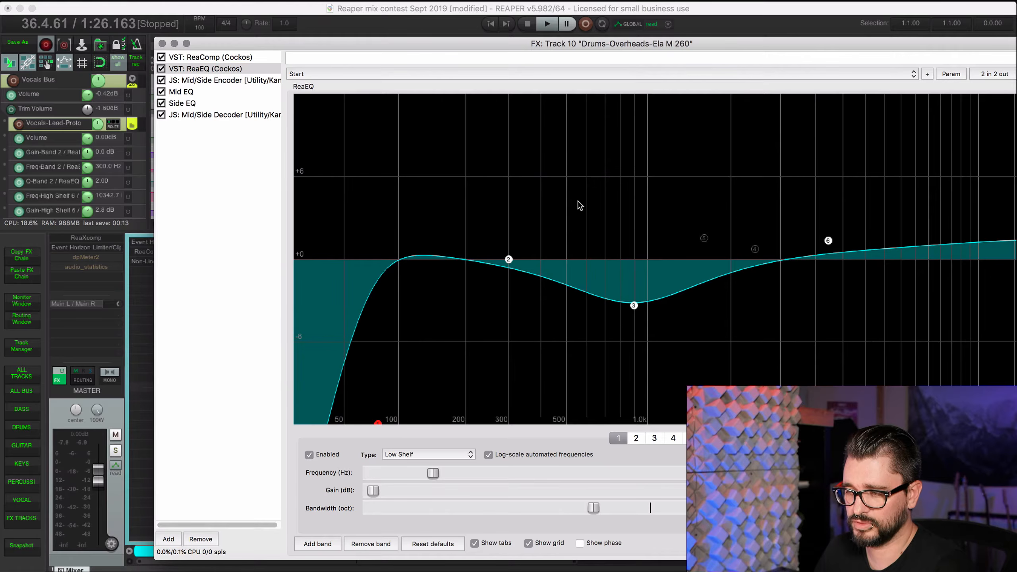
left_click_drag(430, 43, 347, 47)
left_click(173, 84)
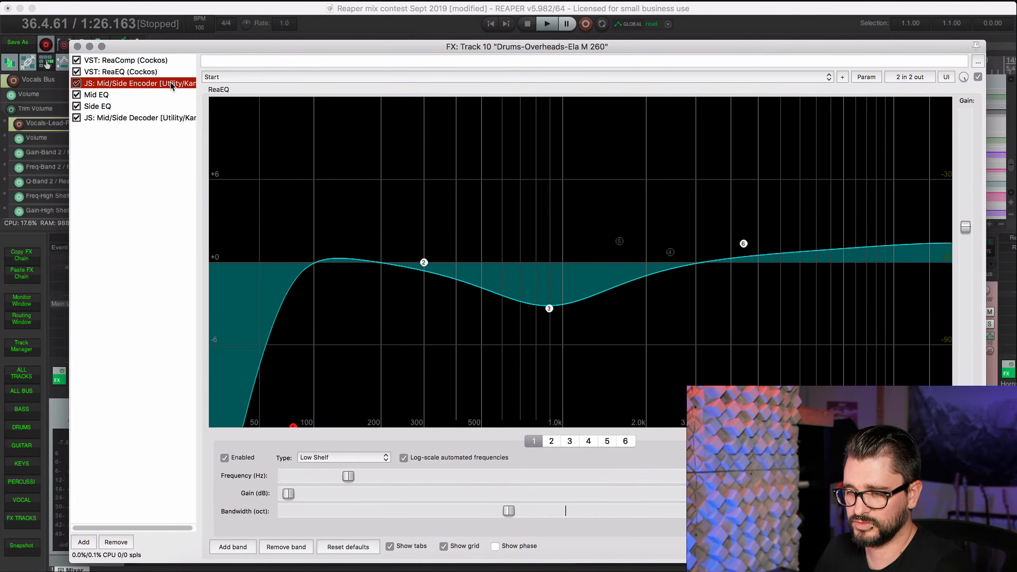
Step: Review the Mid EQ, Side EQ and Mid/Side Decoder in the drum overheads' FX chain
left_click(115, 96)
left_click(116, 106)
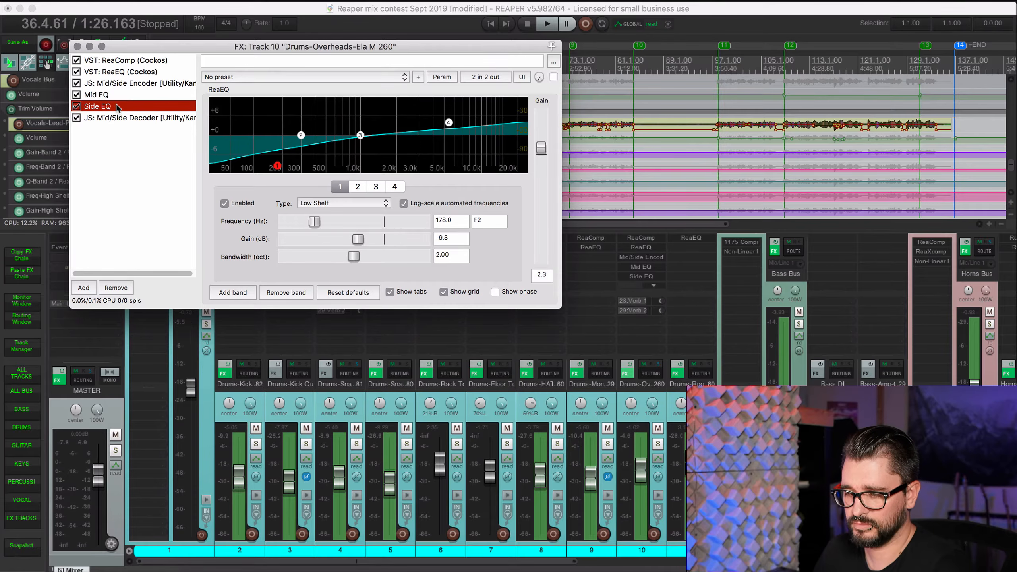
left_click(116, 118)
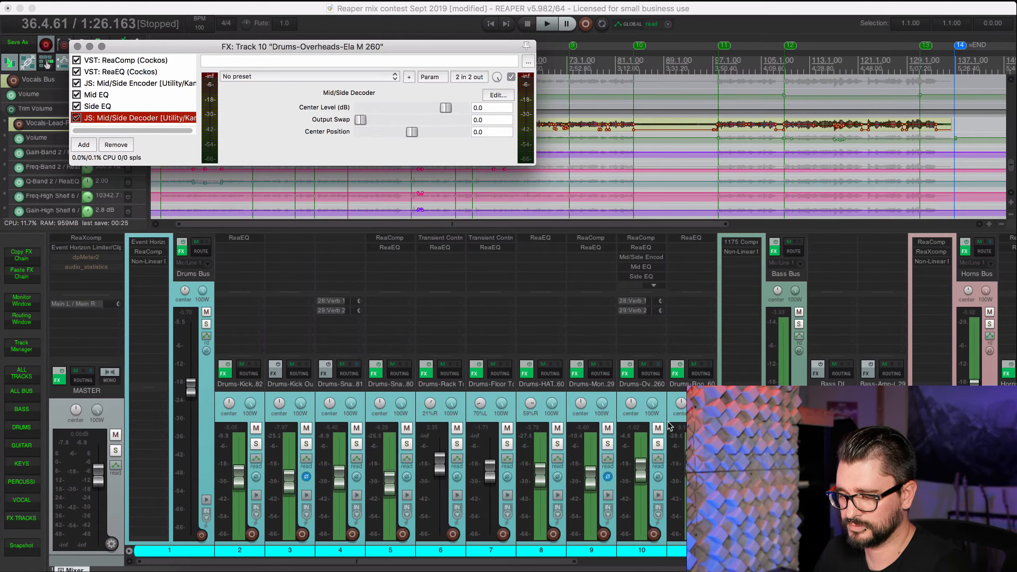
Step: Solo the drum overheads and compare their playback with the Mid EQ and Side EQ bypassed and active, leaving both EQs active
left_click(658, 444)
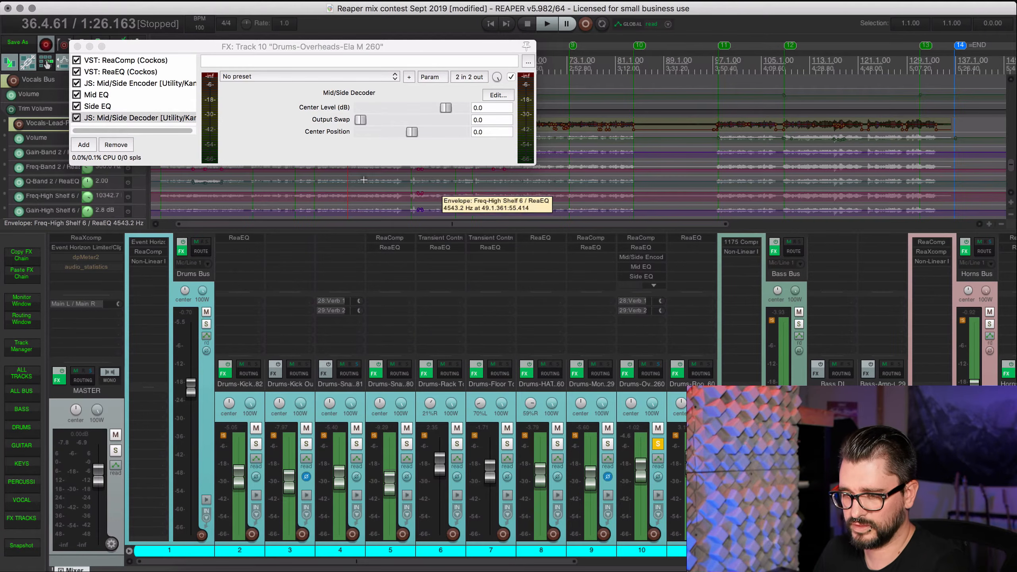
key("space")
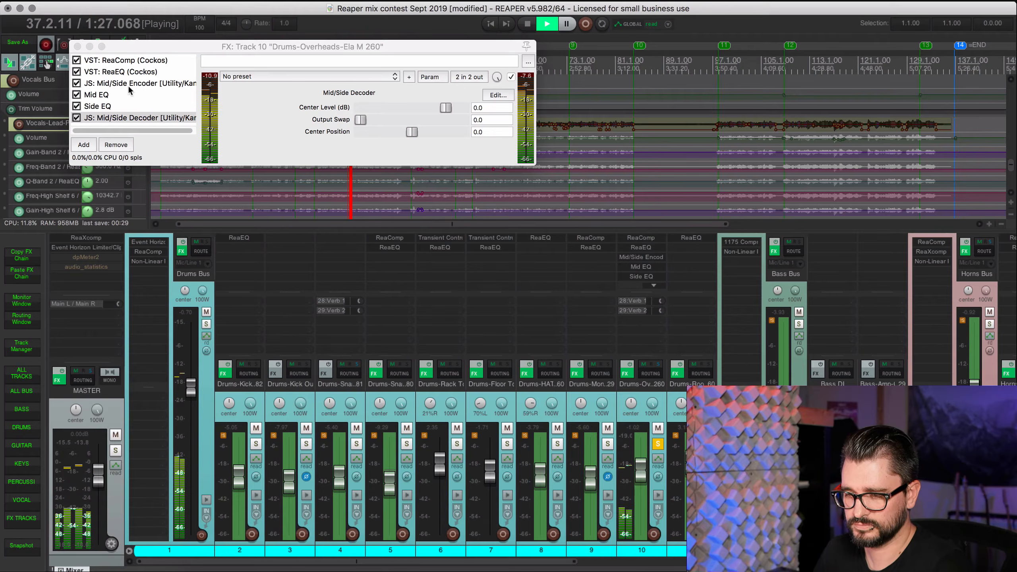
left_click(122, 95)
left_click(118, 106, "shift")
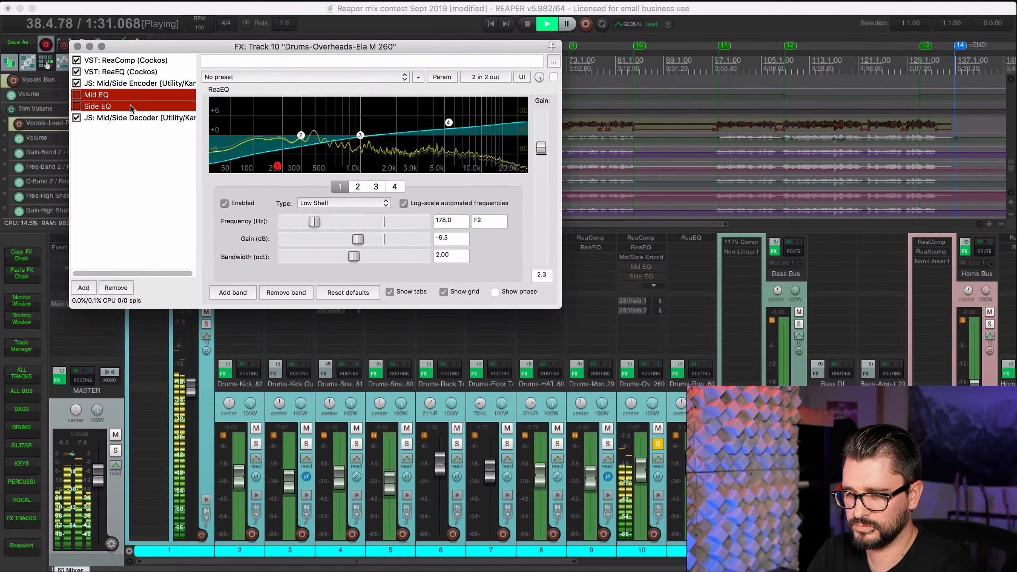
key("super+b")
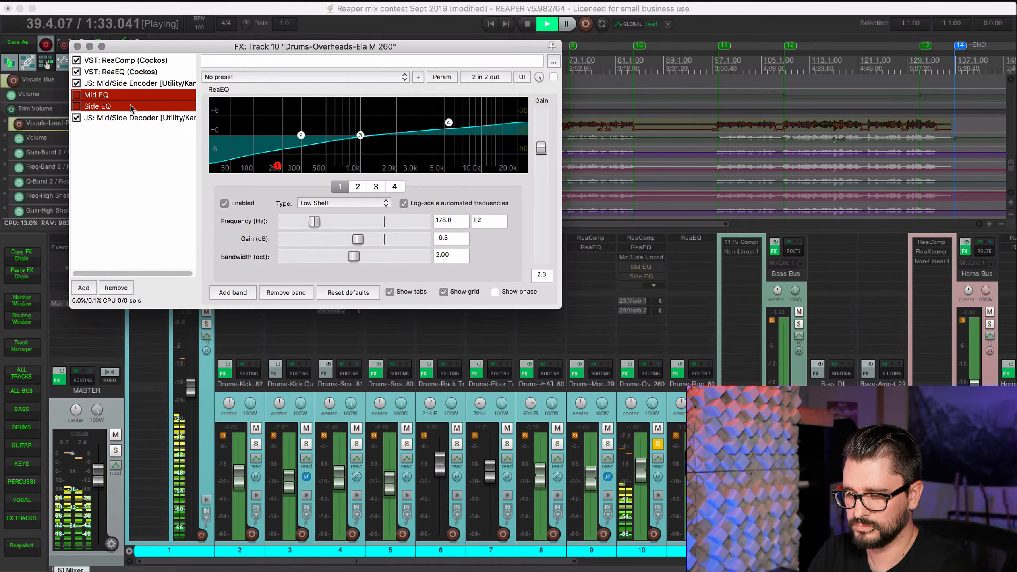
key("super+b")
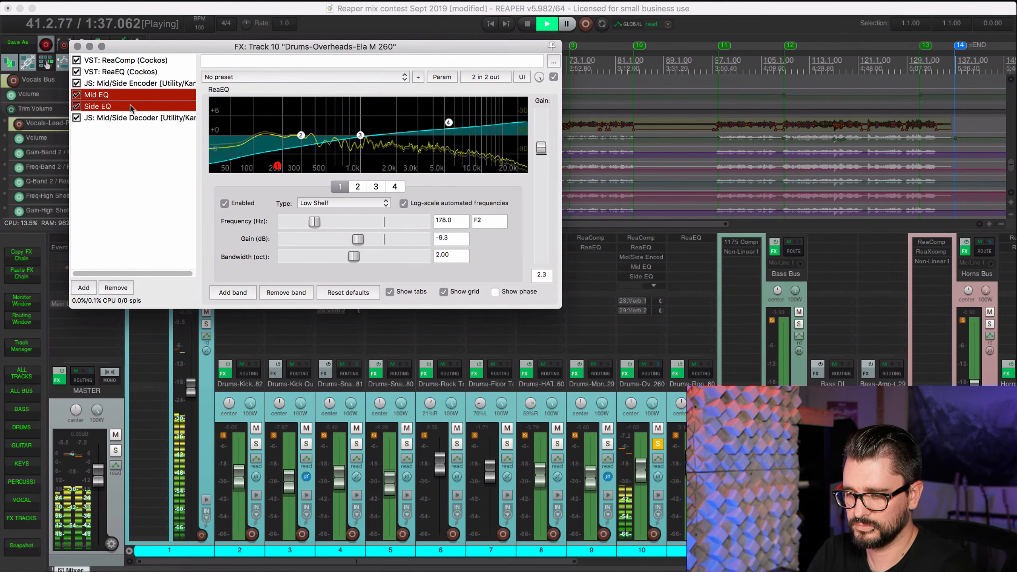
key("super+b")
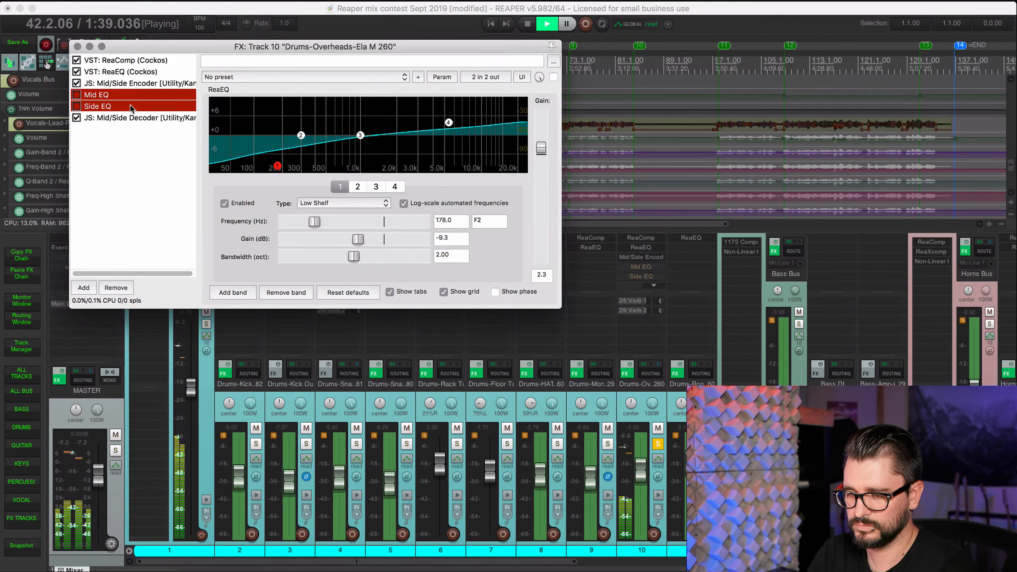
key("super+b")
key("space")
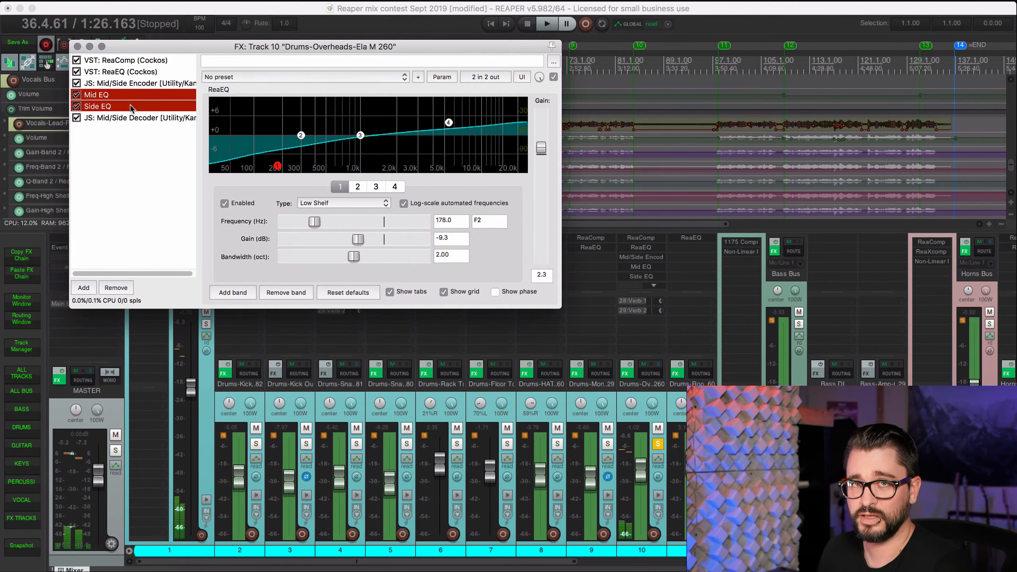
Step: Inspect the Mid EQ curve again, close the overheads' FX chain and unsolo the track
left_click(150, 161)
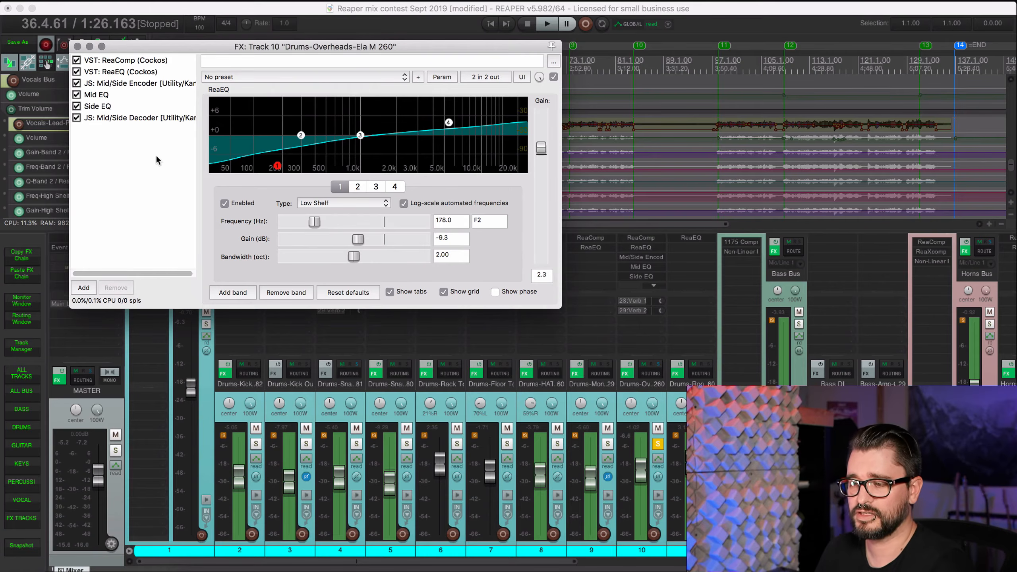
left_click(100, 94)
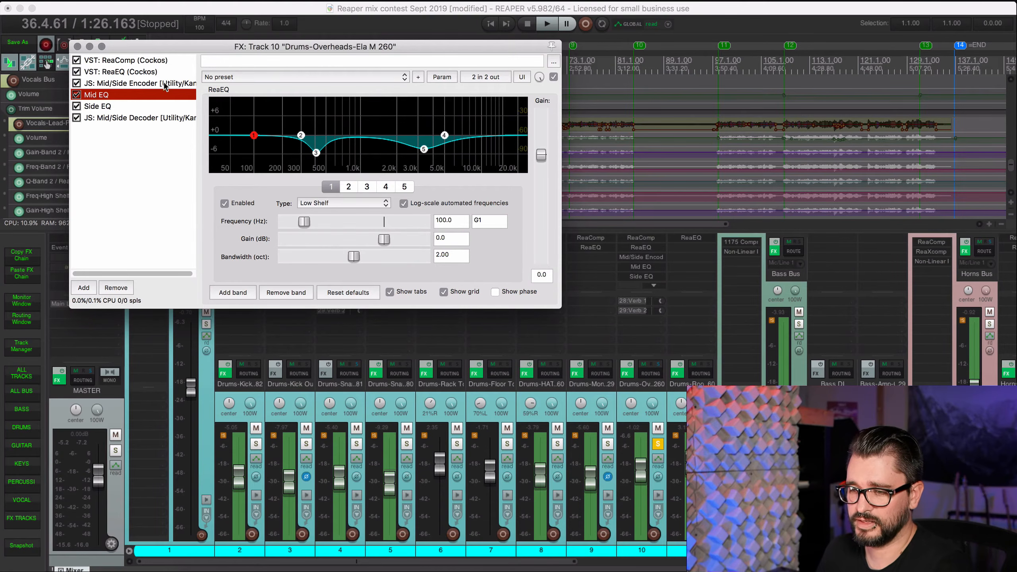
left_click_drag(143, 48, 191, 40)
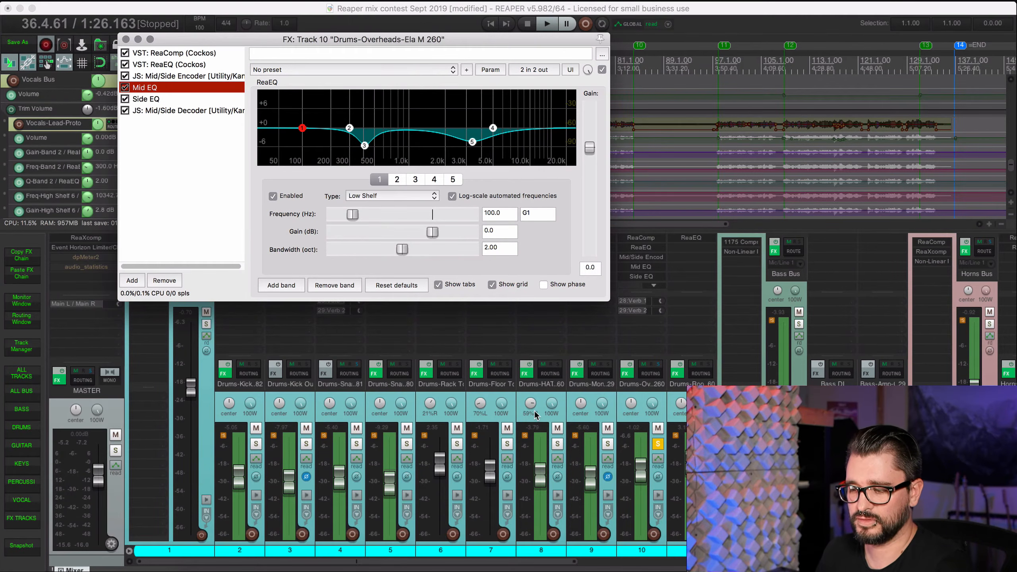
left_click(152, 125)
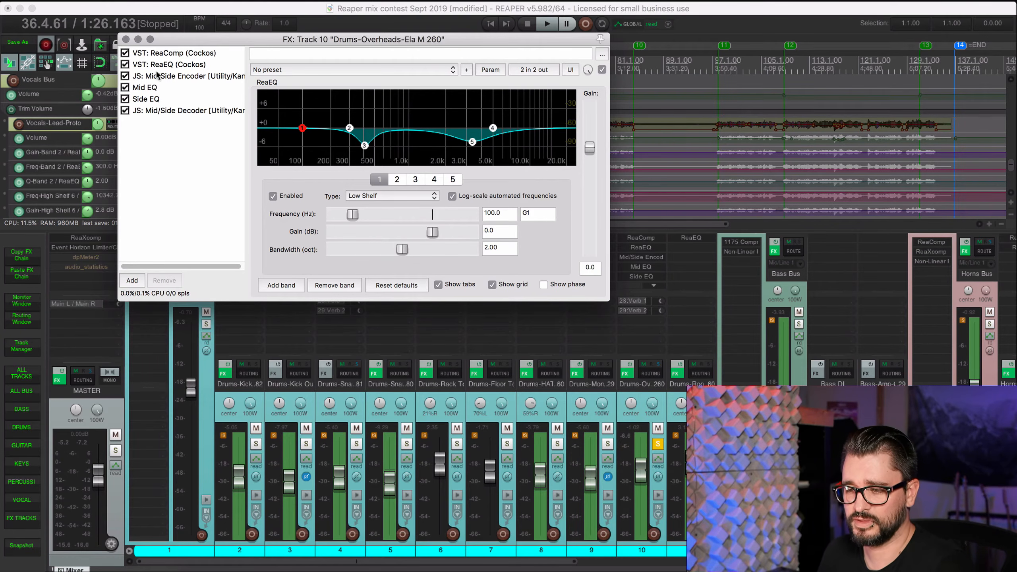
left_click(126, 39)
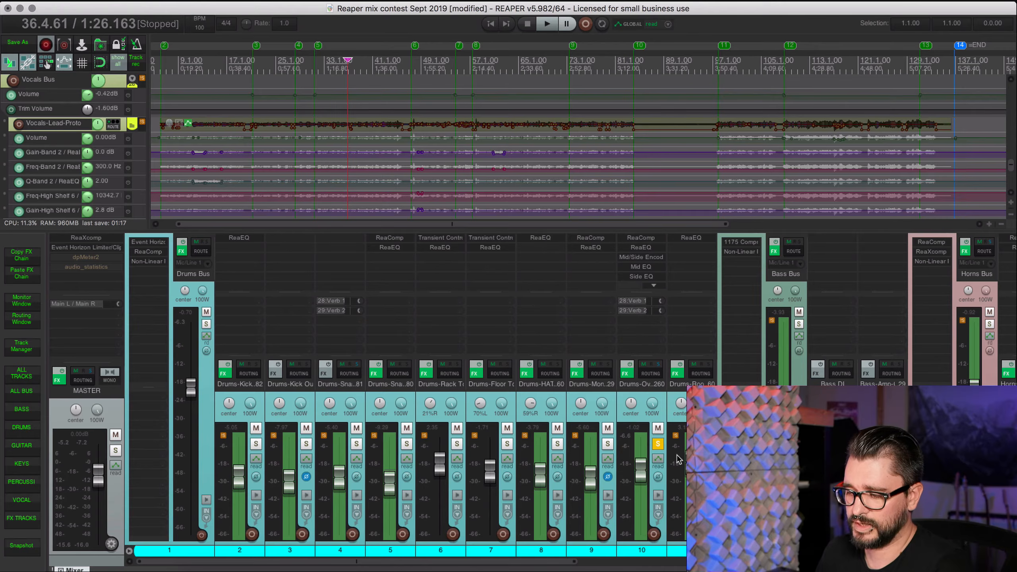
left_click(658, 444)
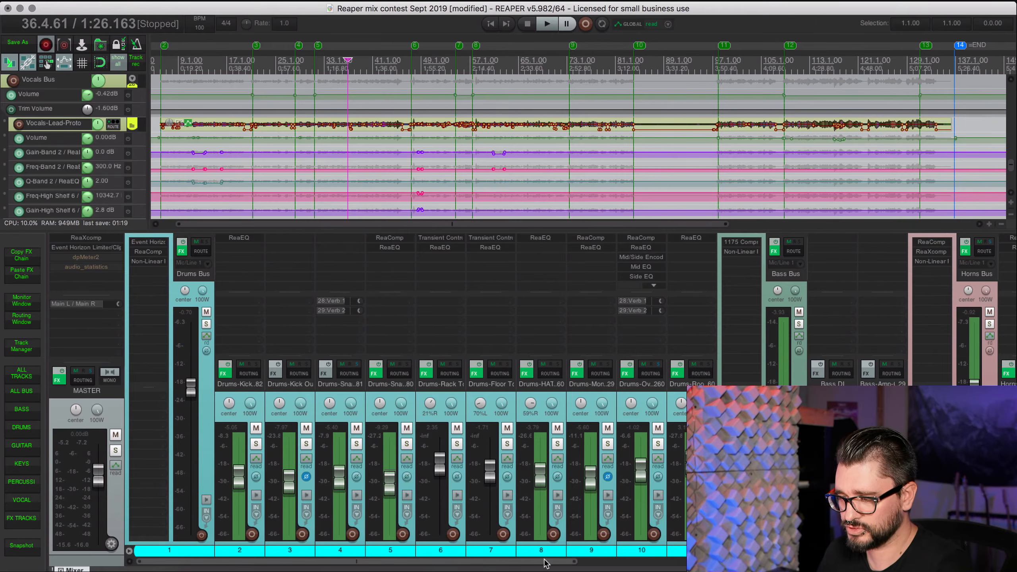
Step: Open the Bass Bus's Non-Linear Processor and place its window mid-screen to review its saturation settings
left_click_drag(545, 561, 577, 563)
left_click(680, 252)
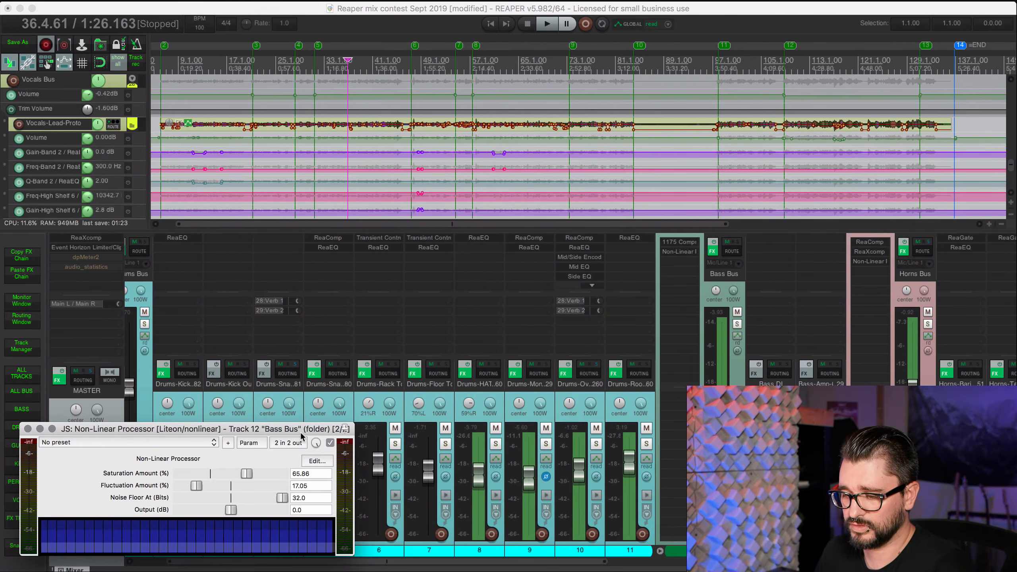
left_click_drag(304, 427, 470, 300)
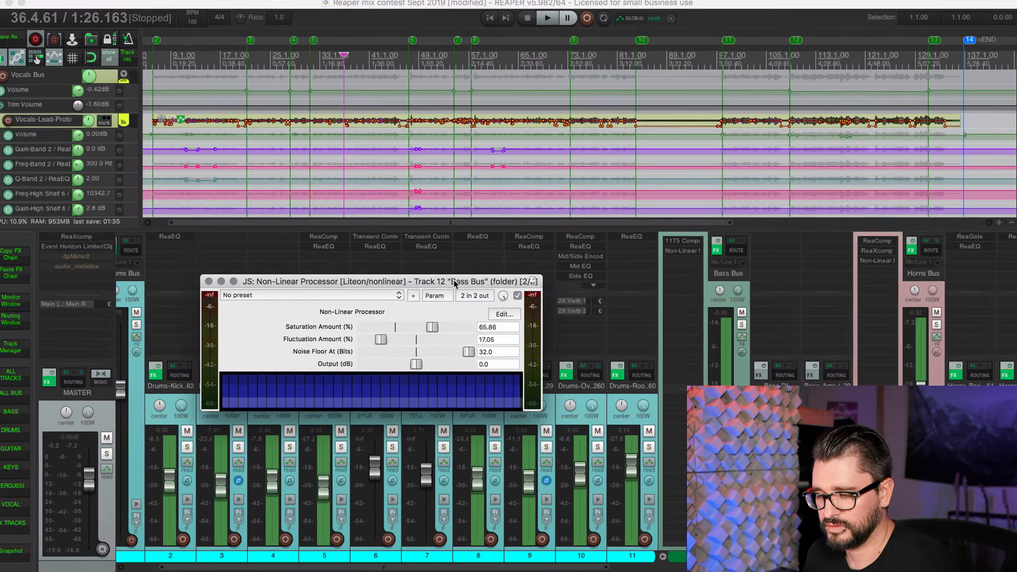
left_click_drag(427, 278, 465, 244)
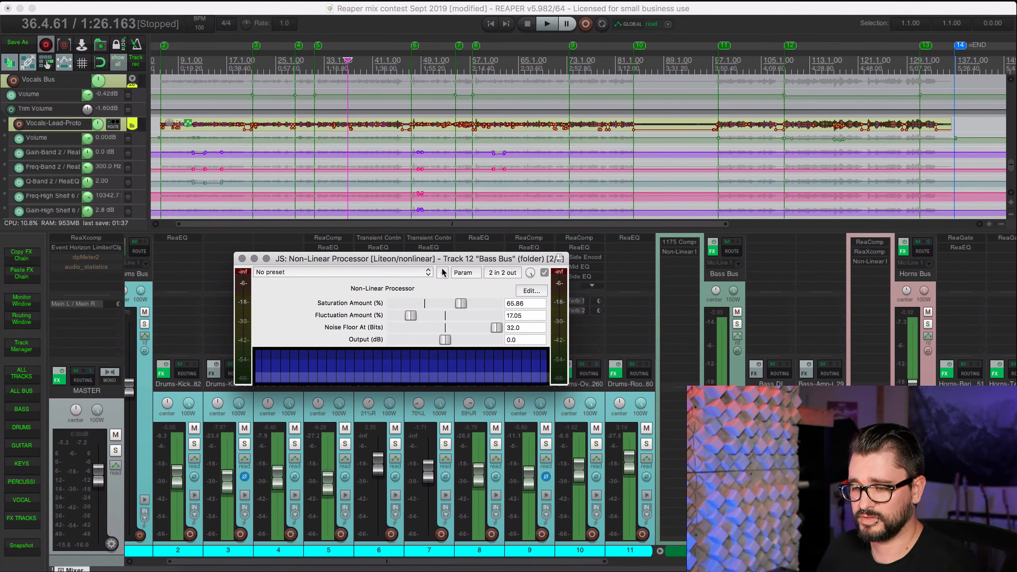
Step: Show only the bus tracks and move the Non-Linear Processor window off the first buses
left_click(25, 395)
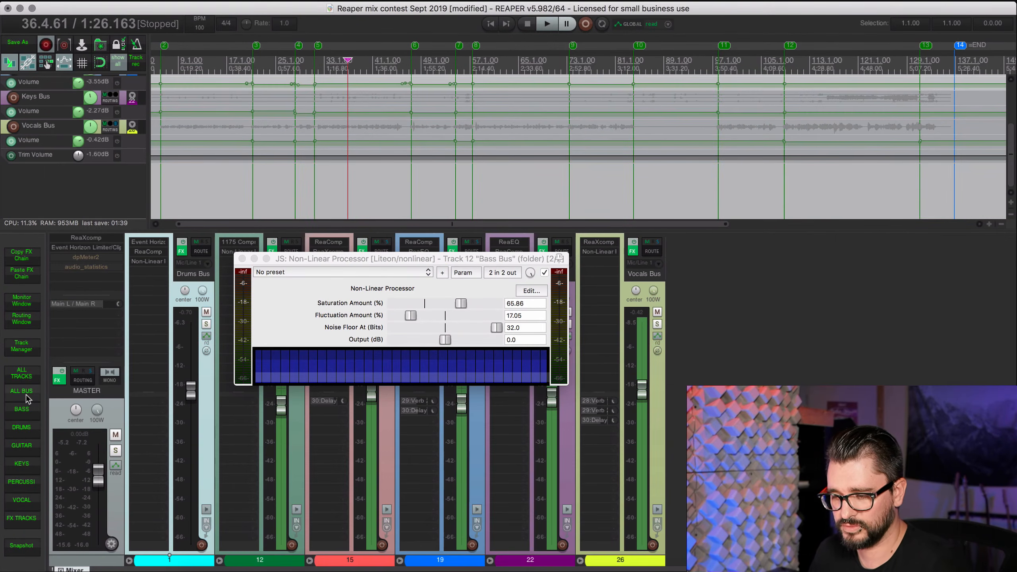
left_click_drag(384, 259, 590, 74)
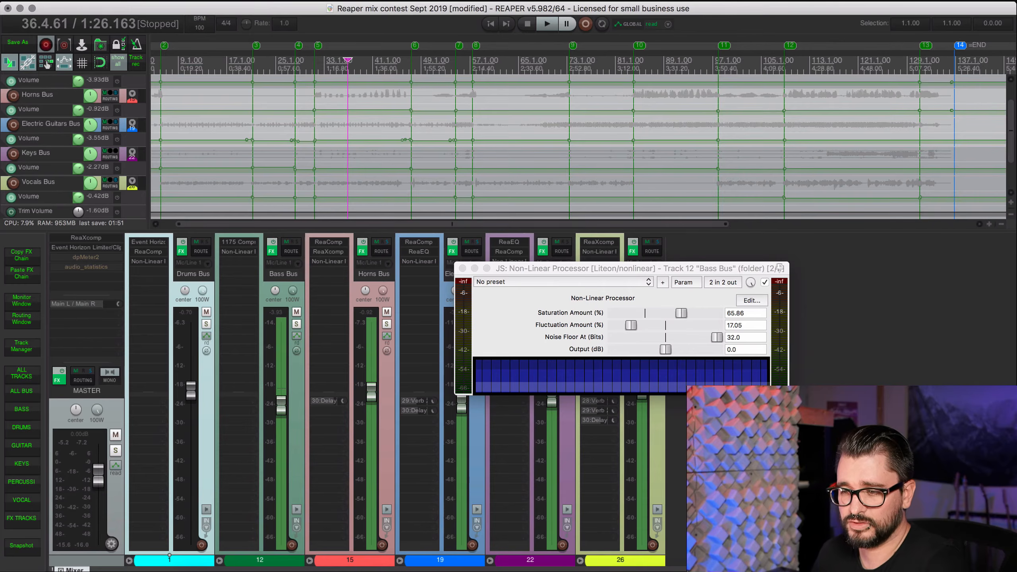
Step: Open the Project Bay's FX list and bypass all instances of the Non-Linear Processor
left_click(136, 1)
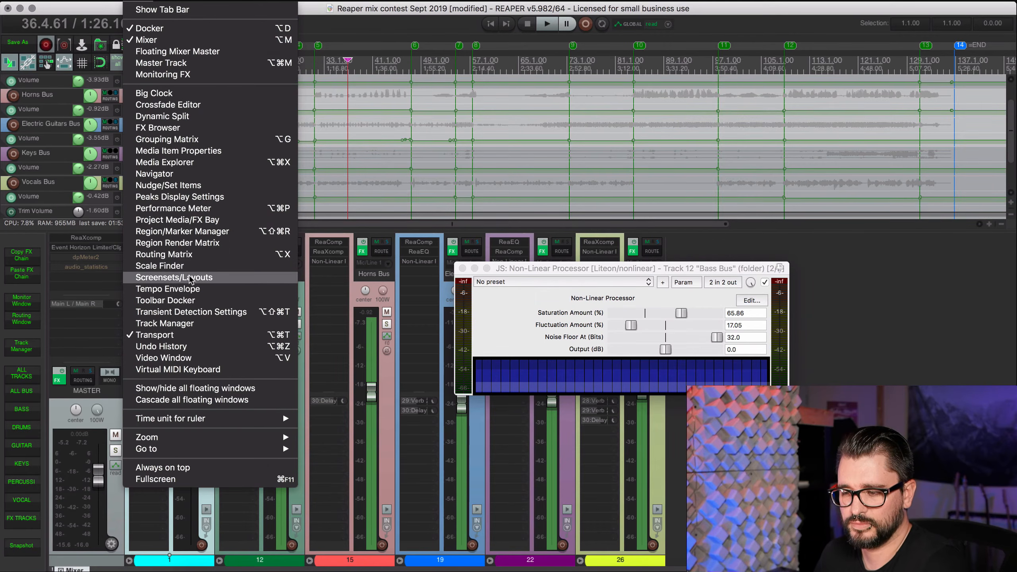
left_click(202, 220)
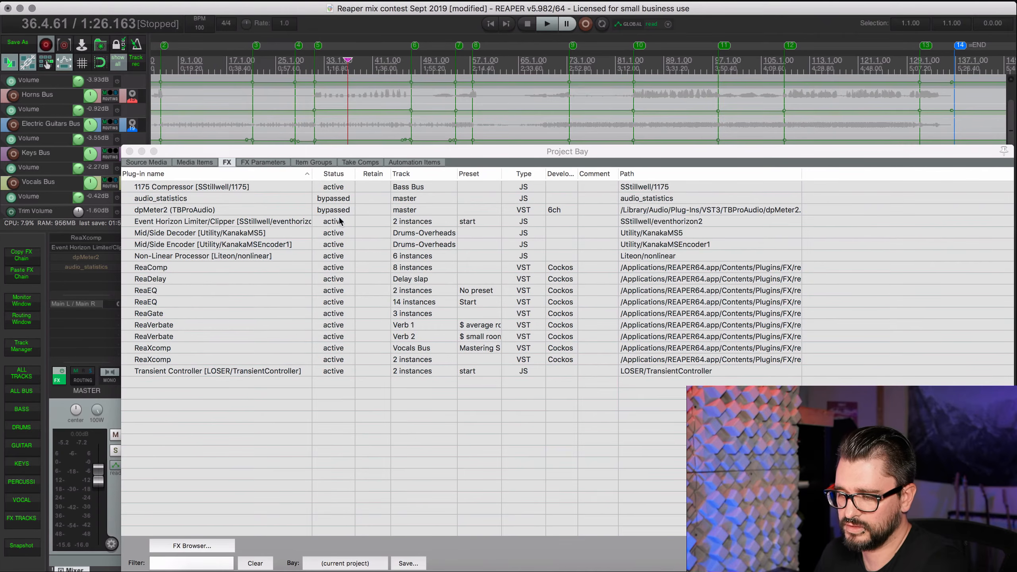
left_click(332, 256)
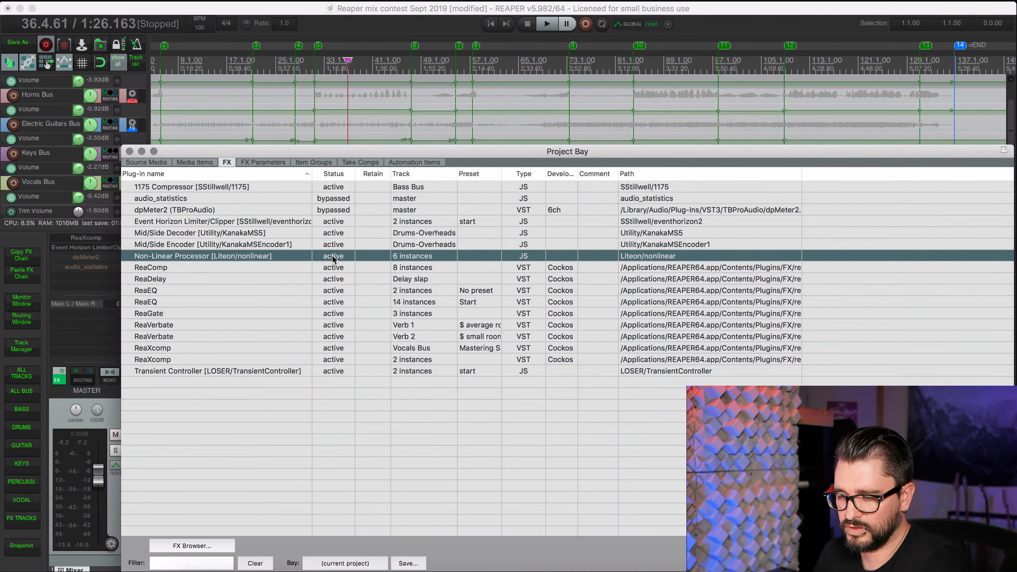
right_click(332, 255)
left_click(344, 270)
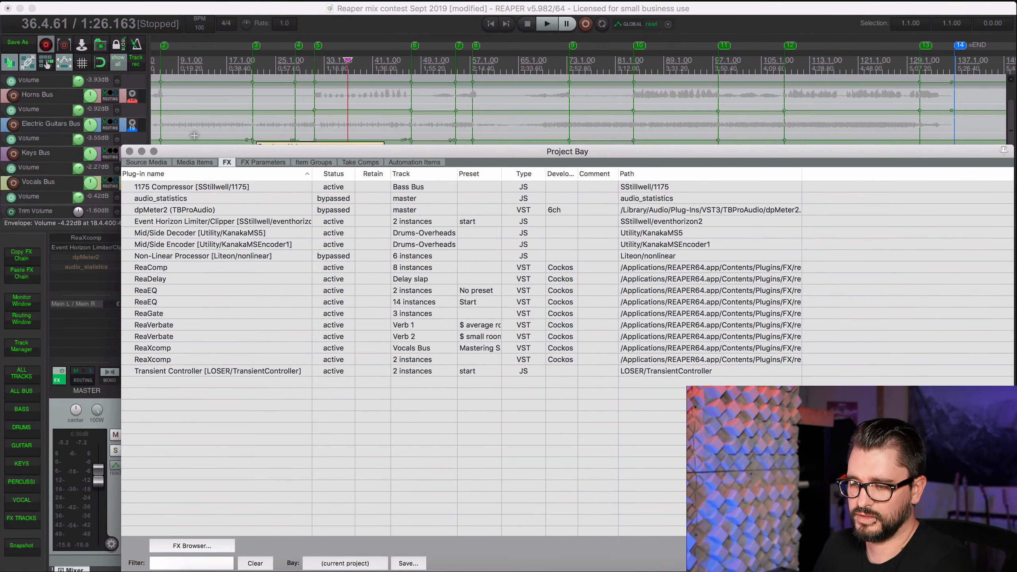
Step: Shrink and reposition the Project Bay window, select the section between markers 5 and 6 and play it
left_click_drag(123, 148, 483, 243)
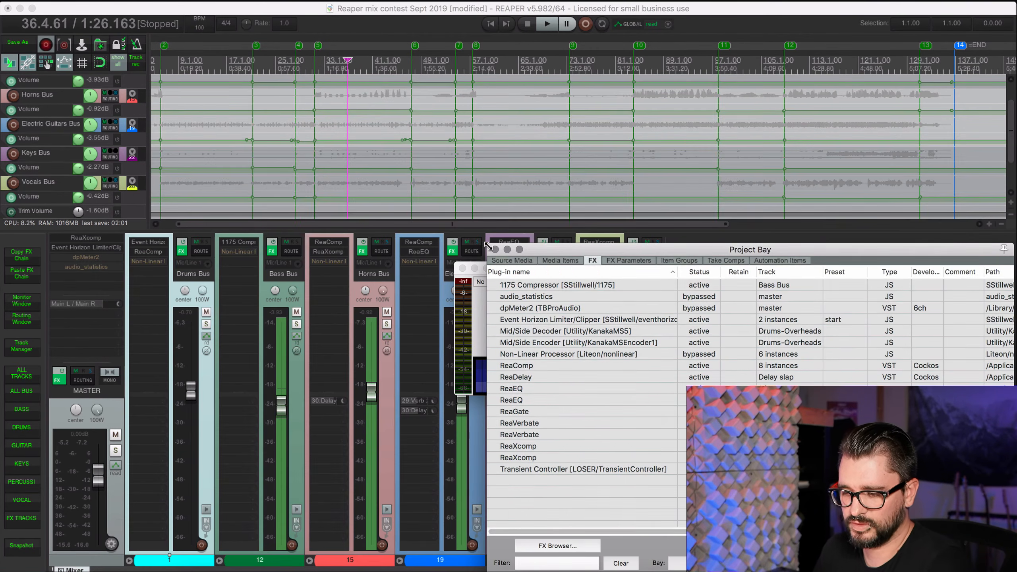
left_click_drag(575, 251, 387, 257)
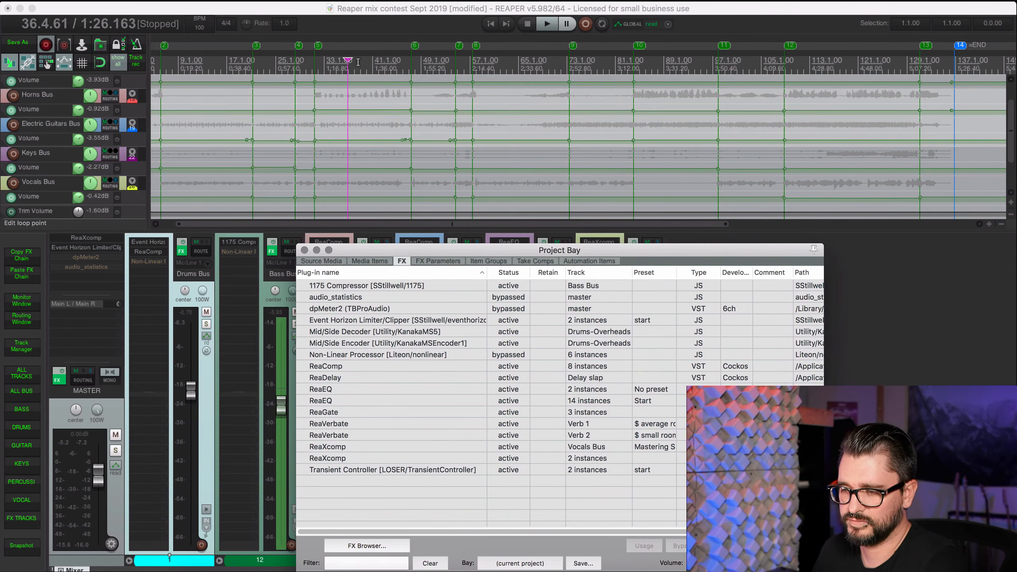
double_click(358, 62)
key("space")
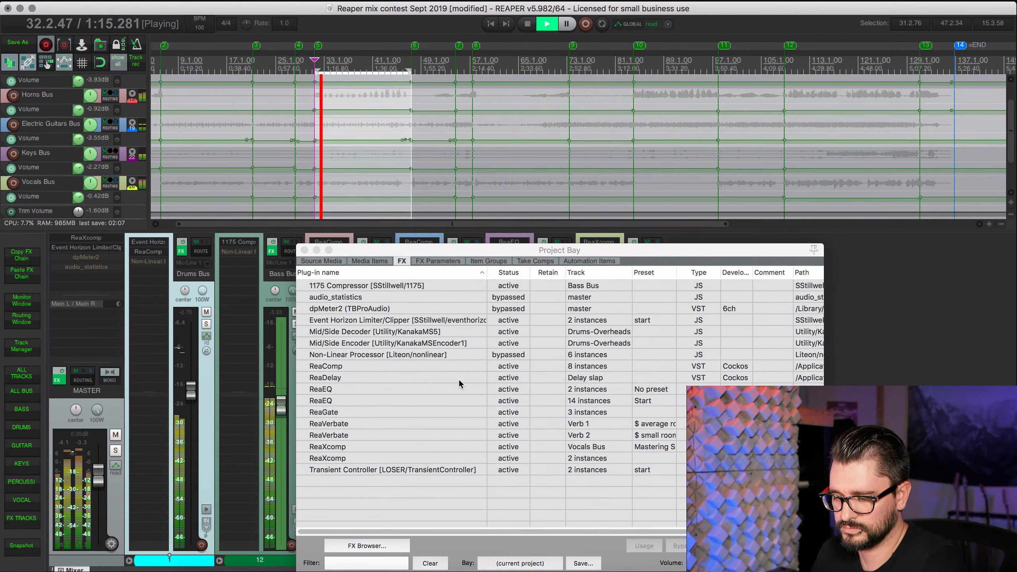
Step: Compare the mix with all Non-Linear Processor instances active and bypassed during playback, ending with them active
right_click(458, 354)
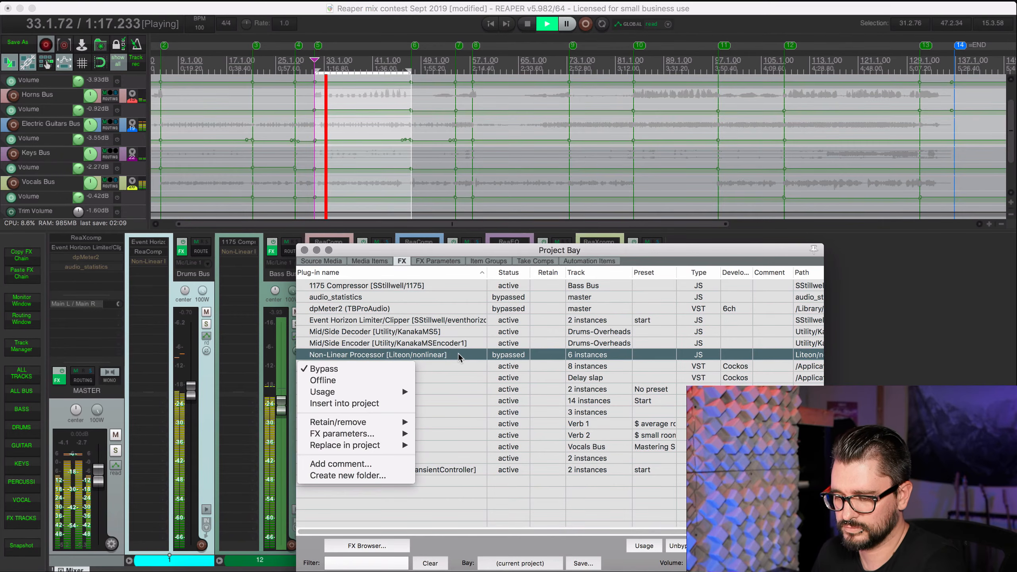
left_click(372, 369)
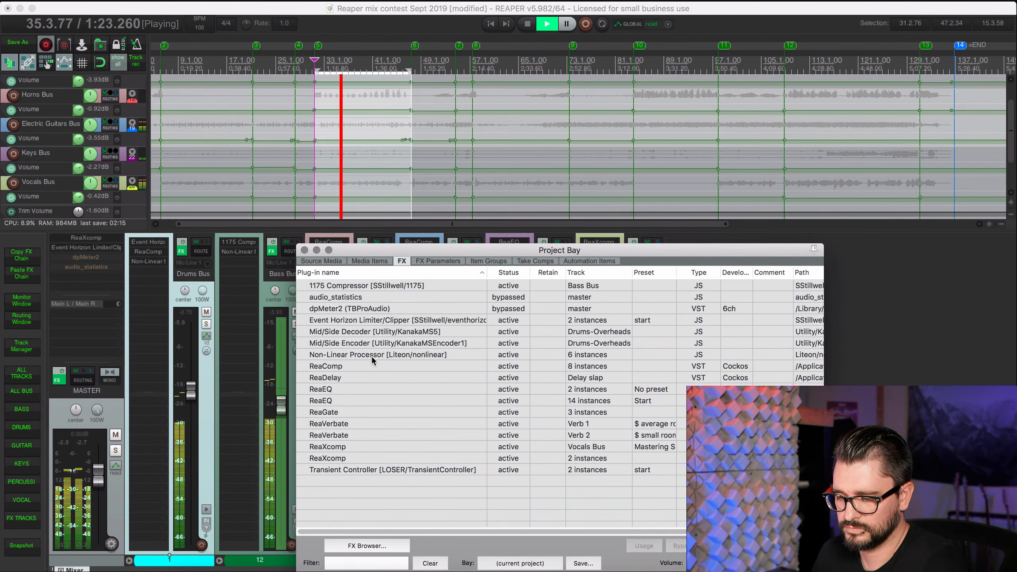
right_click(372, 355)
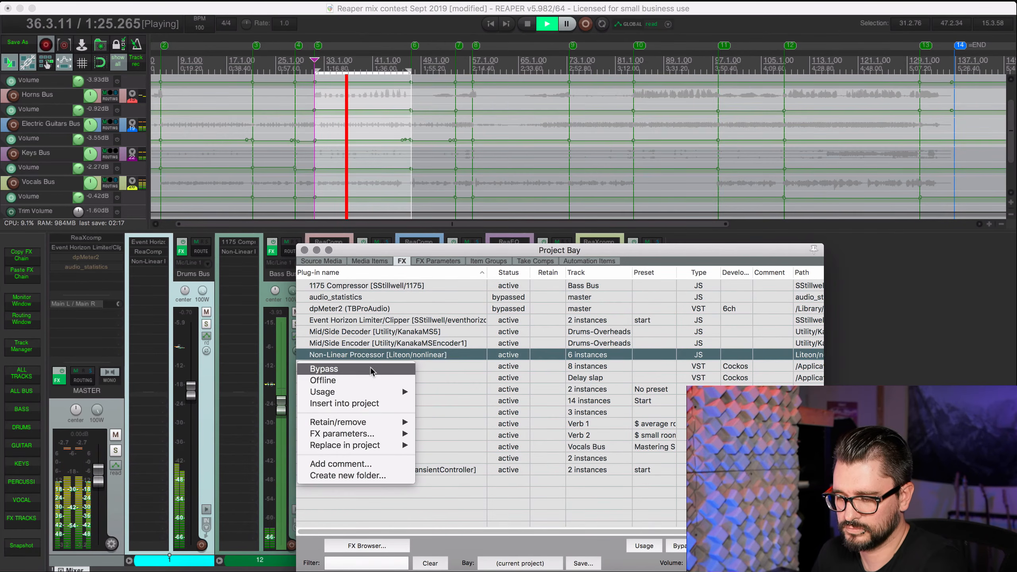
left_click(370, 368)
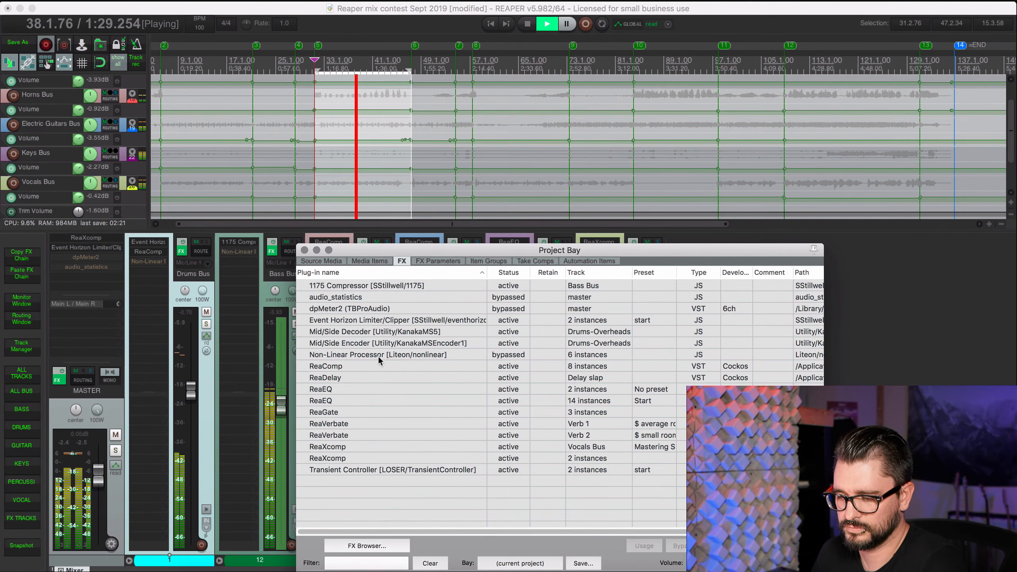
left_click(379, 355)
right_click(378, 356)
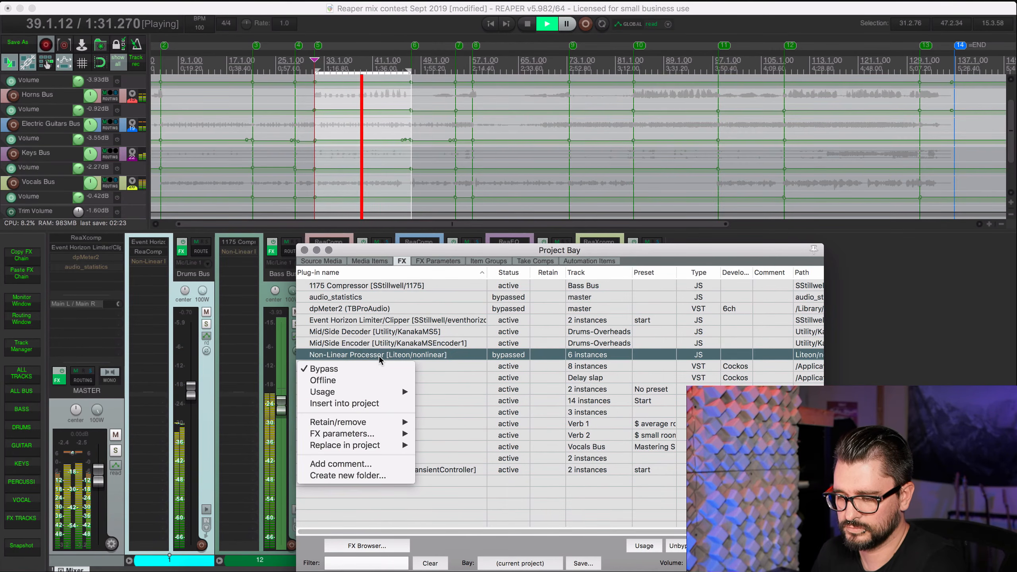
left_click(381, 366)
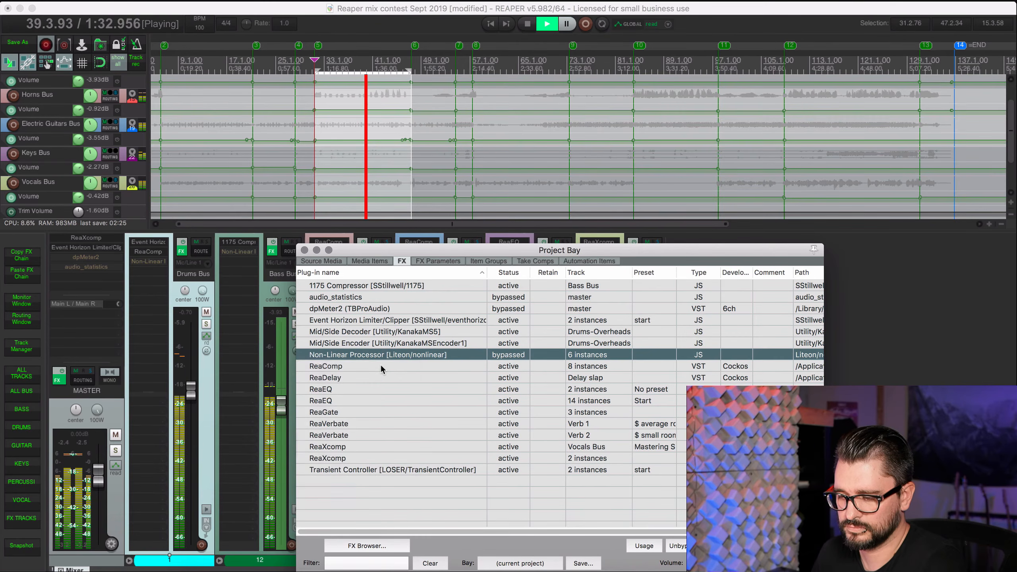
Step: Close the Project Bay and the Bass Bus's Non-Linear Processor window, and stop playback
left_click(304, 250)
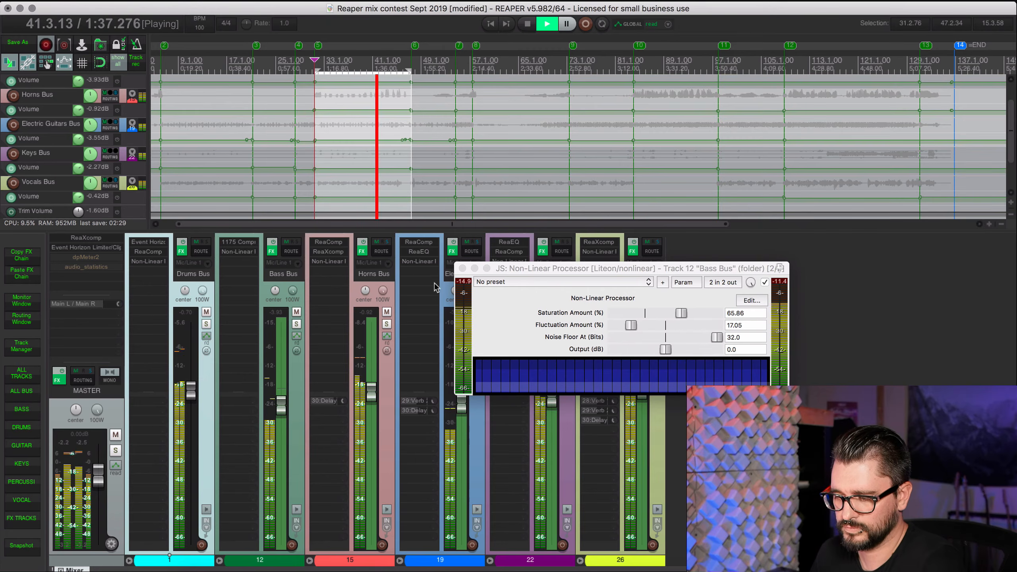
left_click(462, 268)
key("space")
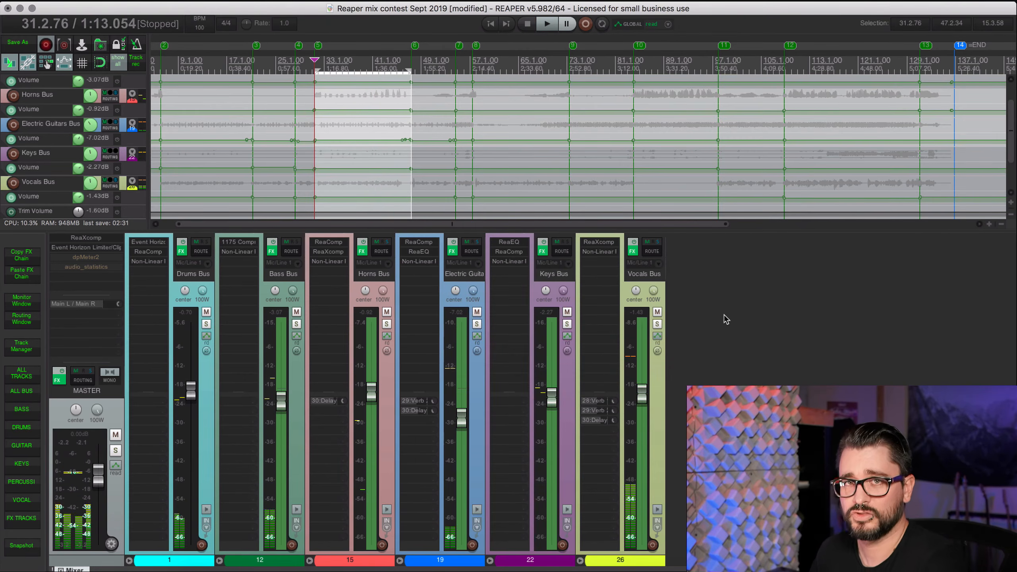